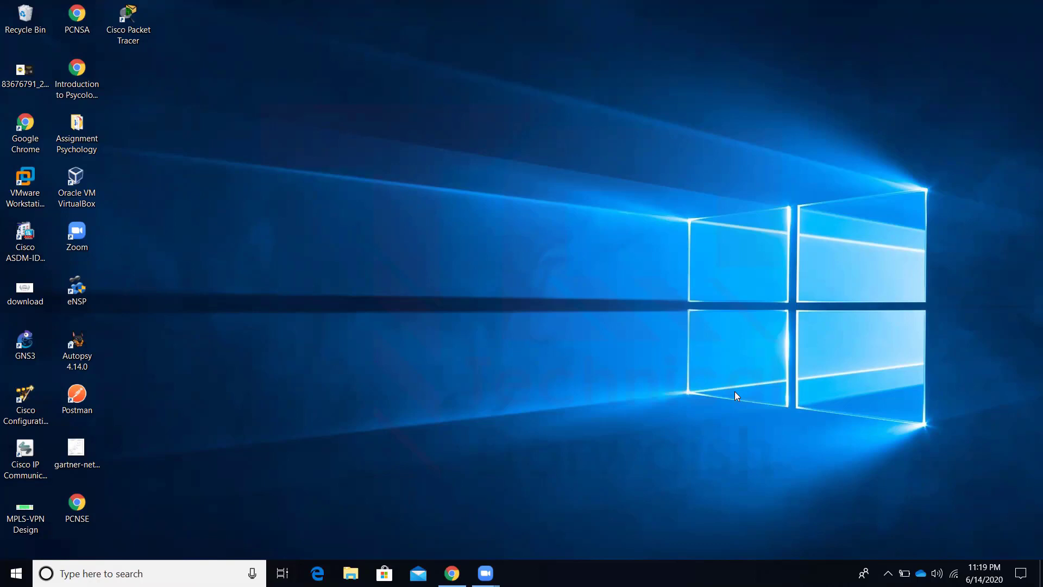
Launch Packet Tracer and sign in with the NetAcad username and password
{"action": "double_click", "coordinate": [137, 33]}
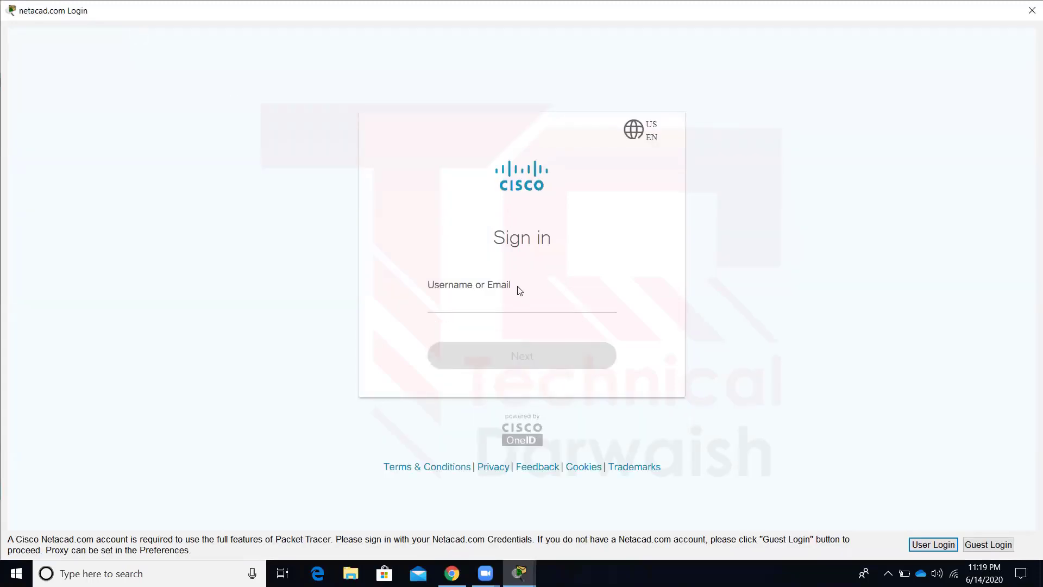
{"action": "left_click", "coordinate": [543, 307]}
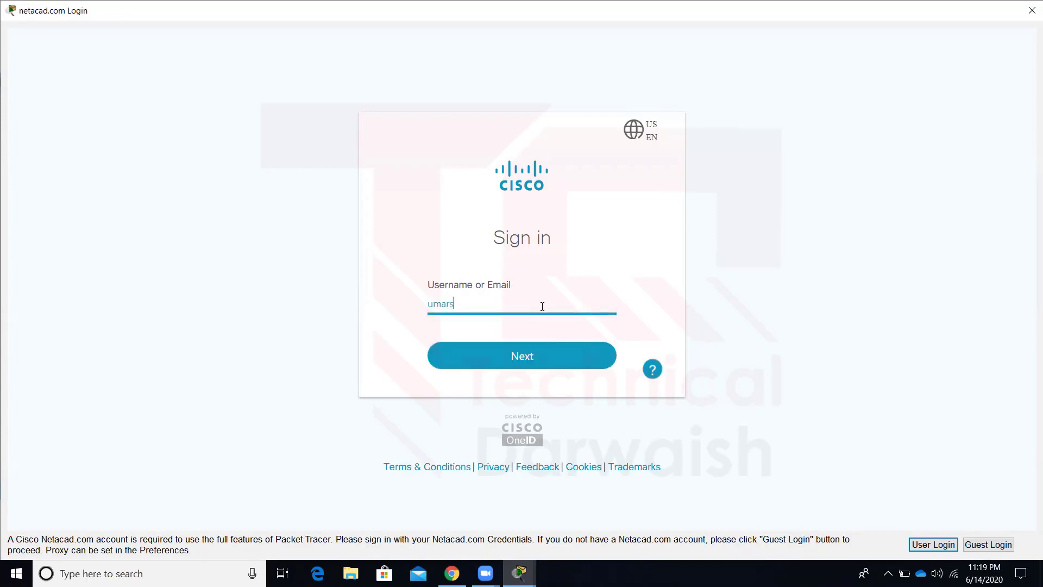
{"action": "key", "text": "Return"}
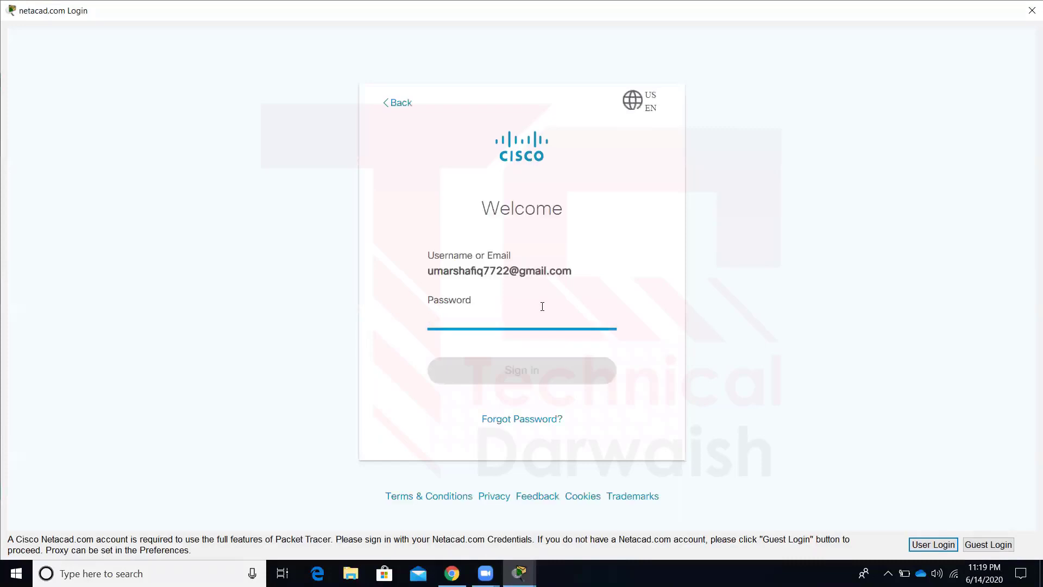
{"action": "type", "text": "••••••"}
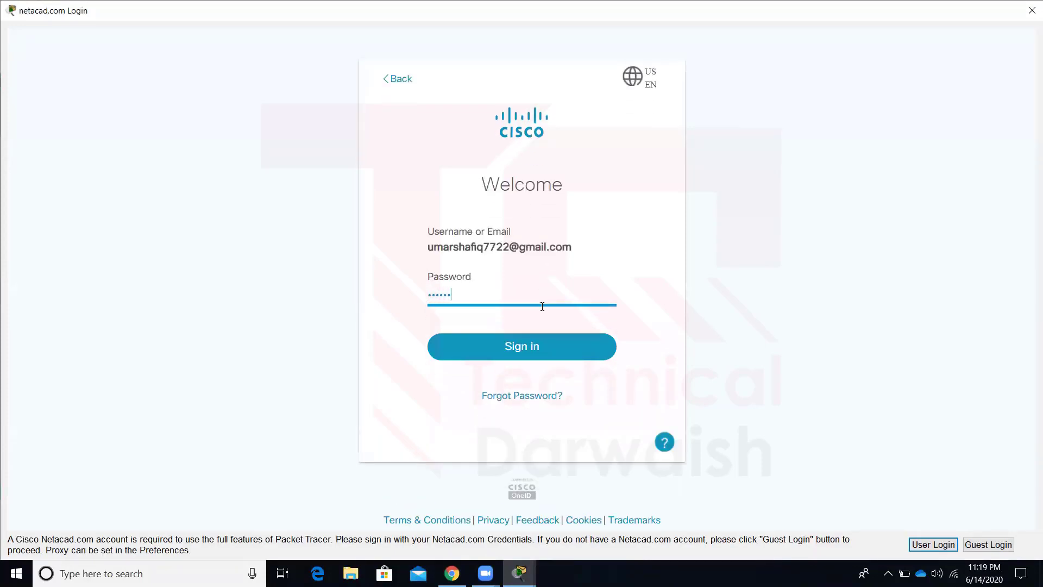
{"action": "type", "text": "•••••"}
{"action": "key", "text": "Return"}
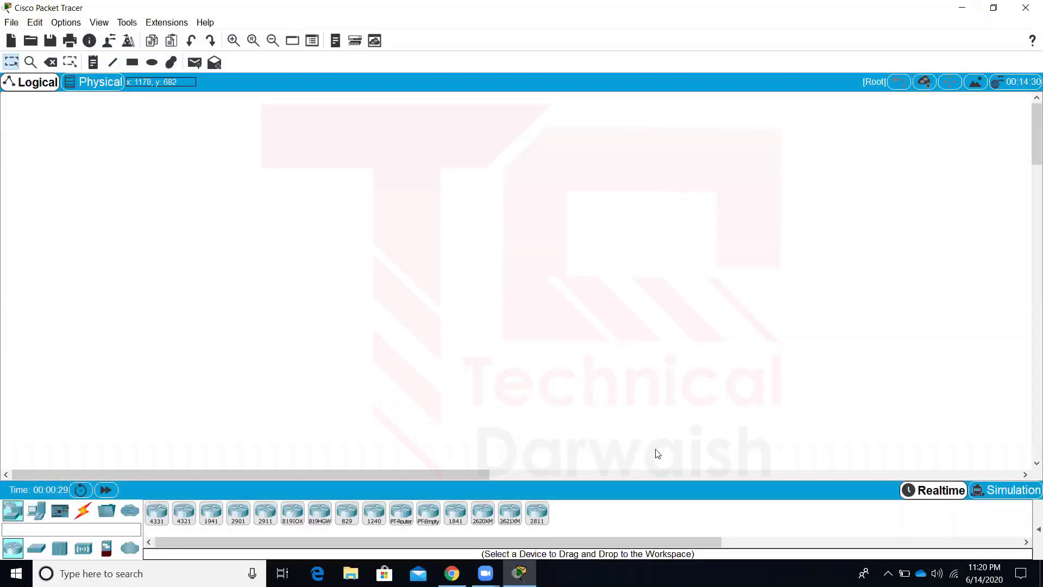
{"action": "left_click", "coordinate": [452, 573]}
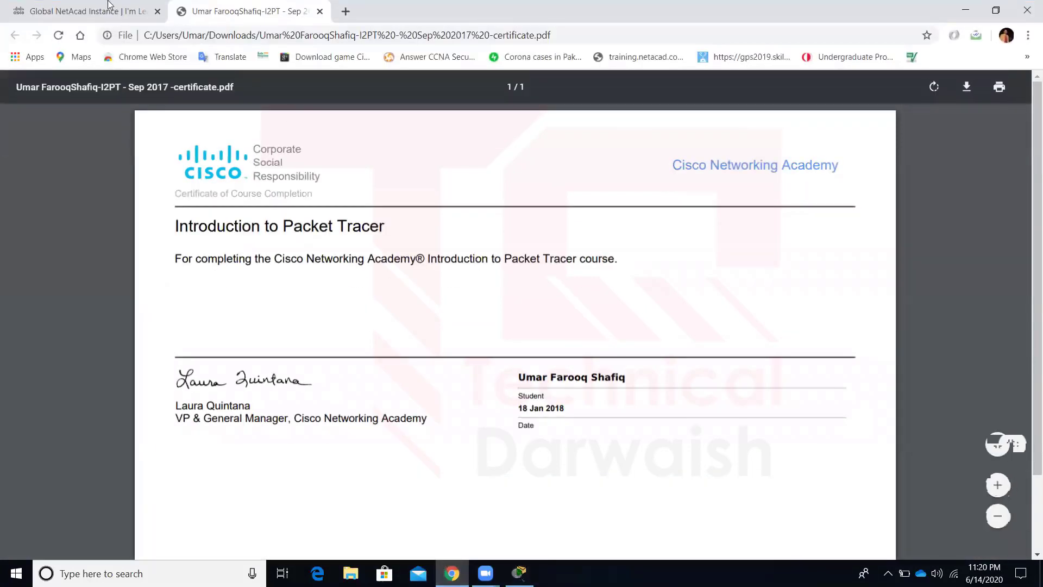
Launch the Introduction to Packet Tracer 0520 course and go from Modules to its Assignments list
{"action": "left_click", "coordinate": [76, 11]}
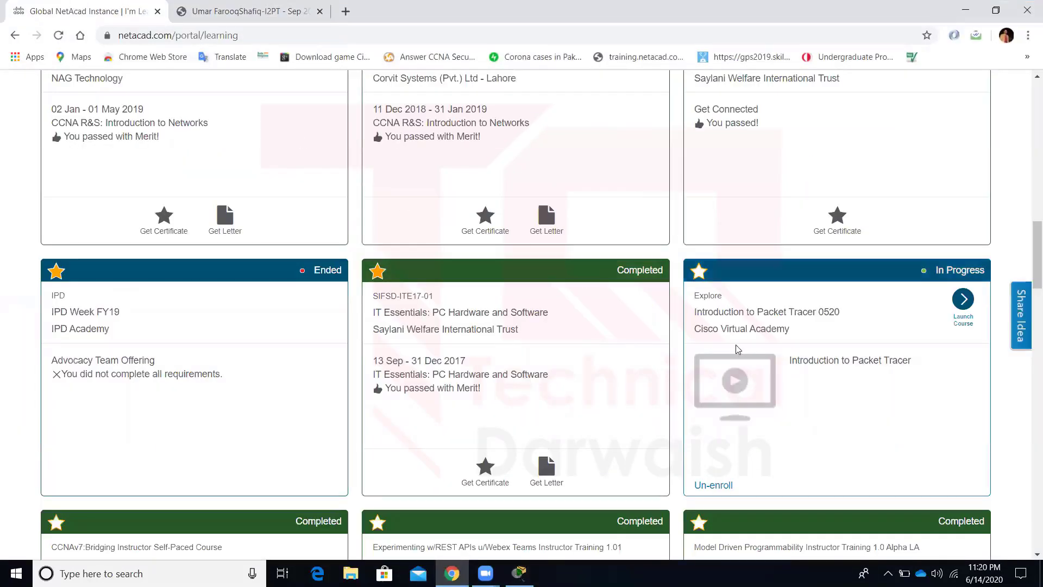
{"action": "left_click", "coordinate": [964, 301]}
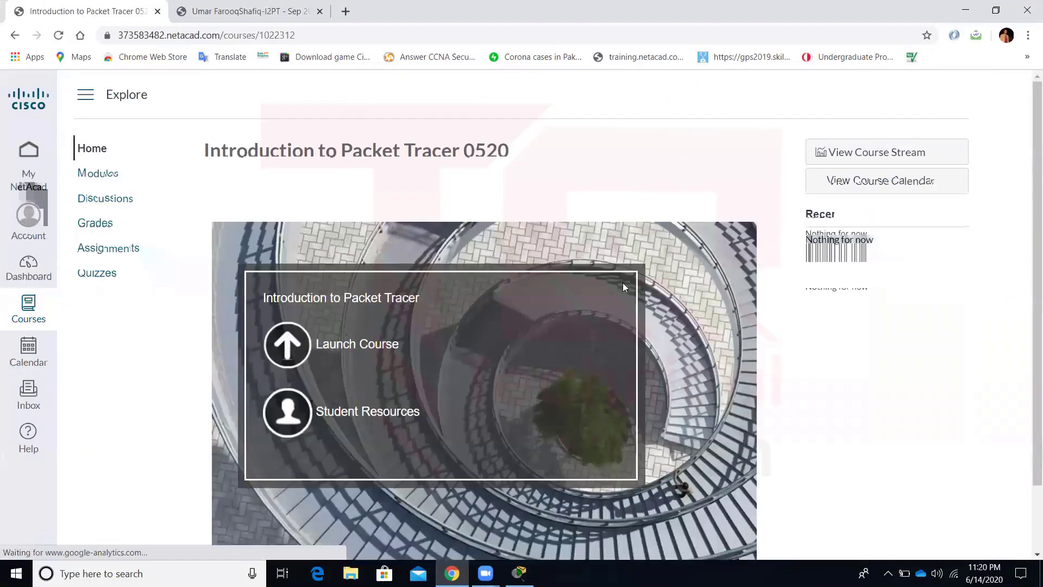
{"action": "left_click", "coordinate": [102, 174]}
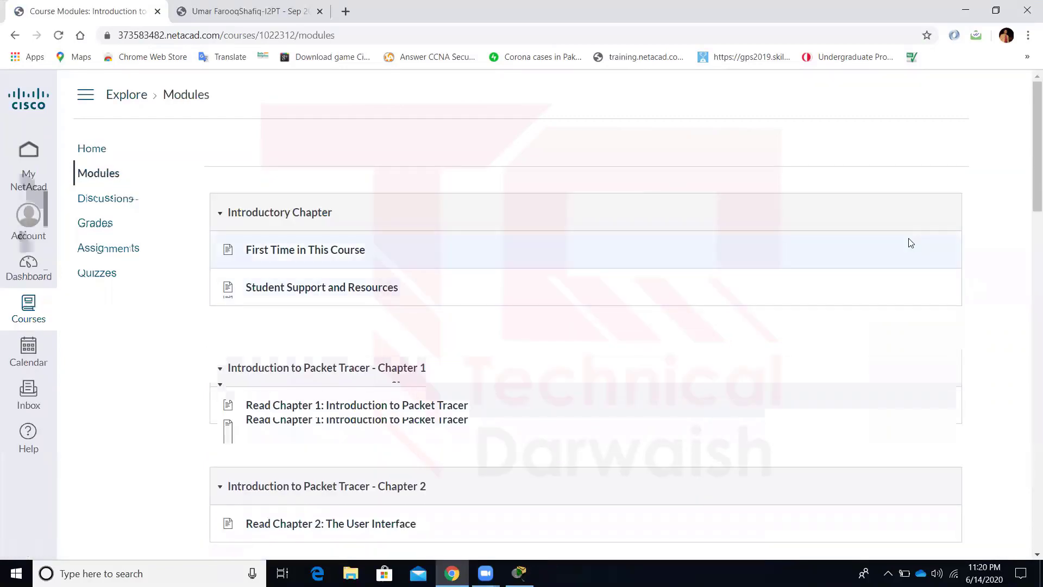
{"action": "left_click_drag", "start_coordinate": [1035, 155], "coordinate": [1028, 213]}
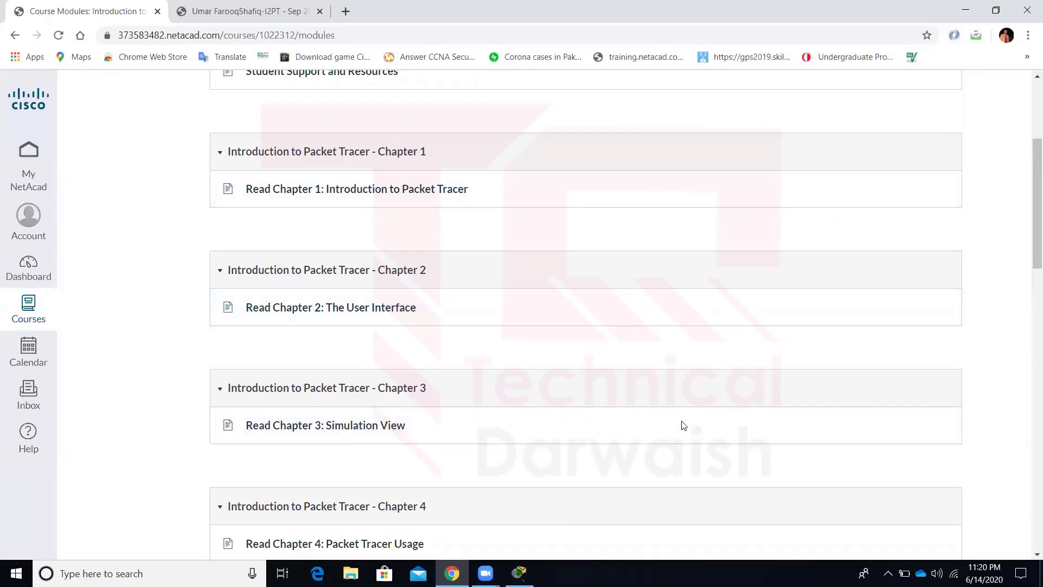
{"action": "left_click_drag", "start_coordinate": [1028, 269], "coordinate": [1029, 204]}
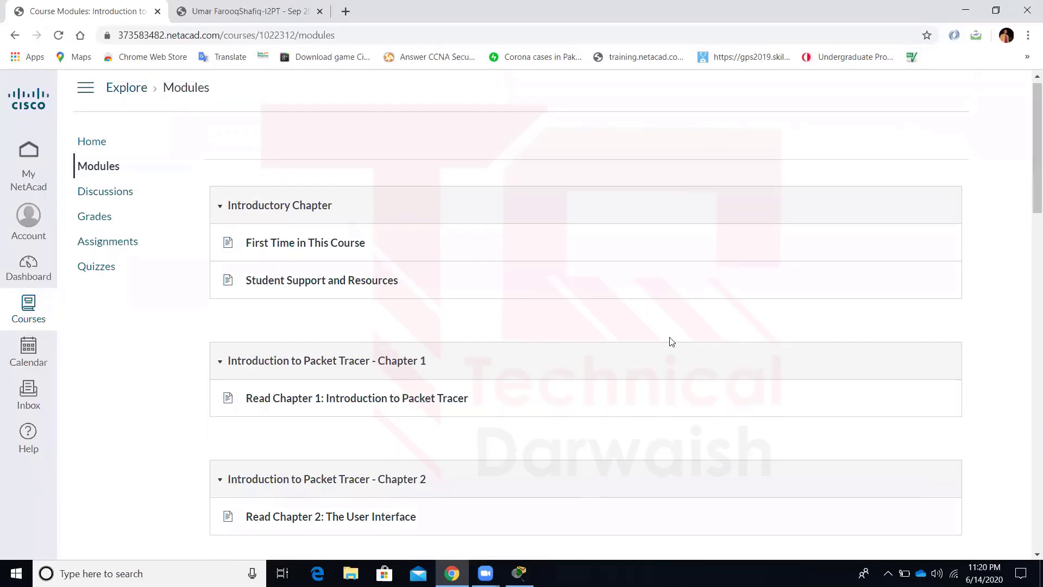
{"action": "left_click", "coordinate": [125, 242]}
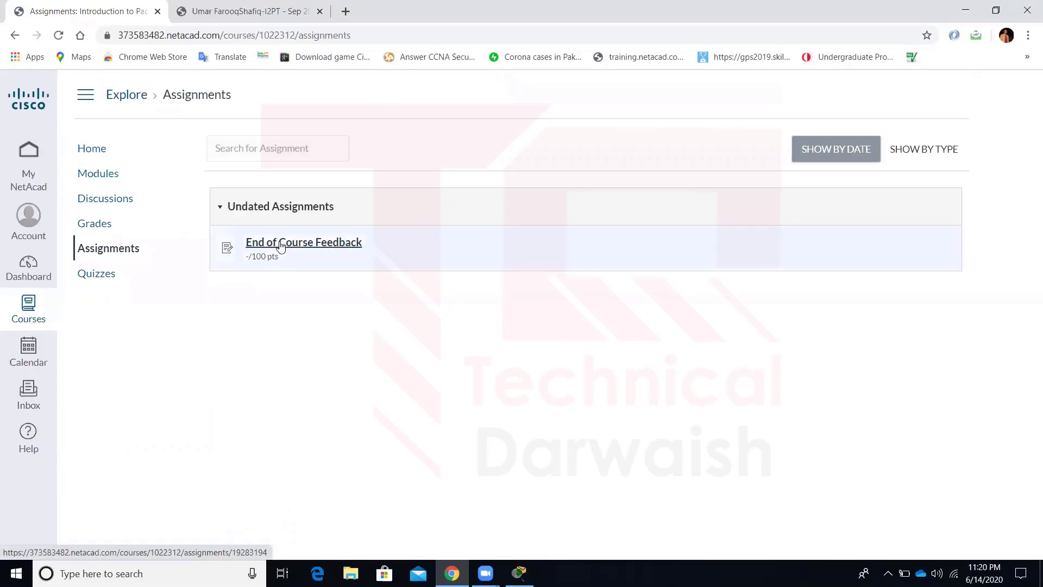
Open End of Course Feedback, view the completion certificate PDF, then minimize the browser
{"action": "left_click", "coordinate": [280, 244]}
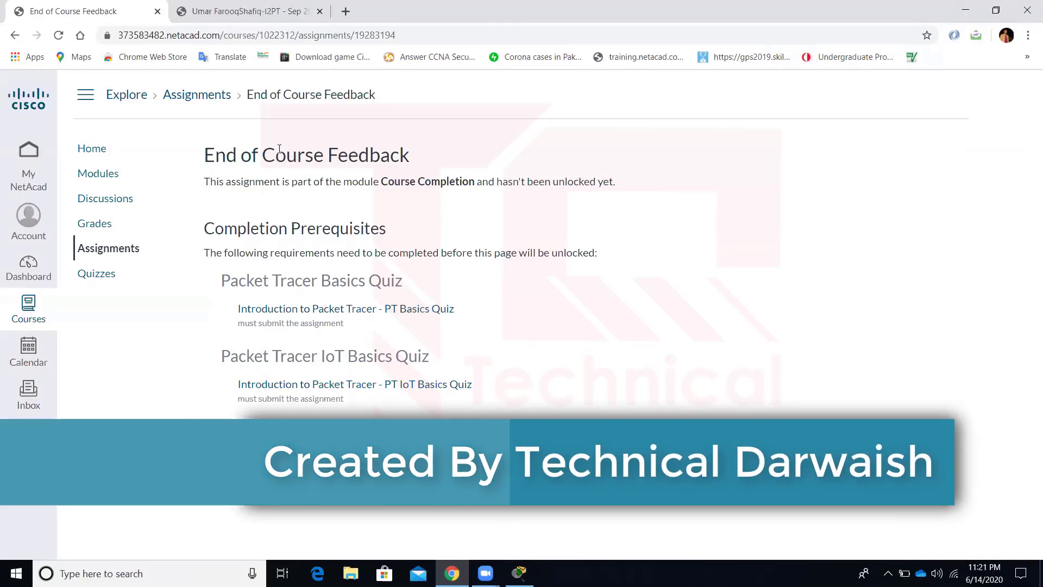
{"action": "left_click", "coordinate": [272, 11]}
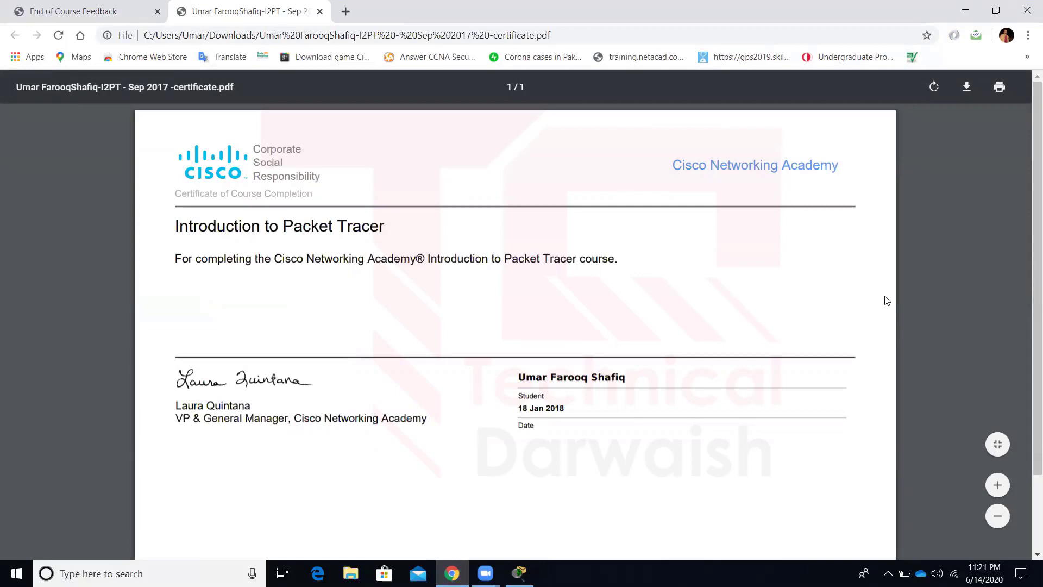
{"action": "scroll", "coordinate": [1027, 315], "scroll_direction": "down", "scroll_amount": 2}
{"action": "scroll", "coordinate": [1027, 218], "scroll_direction": "up", "scroll_amount": 2}
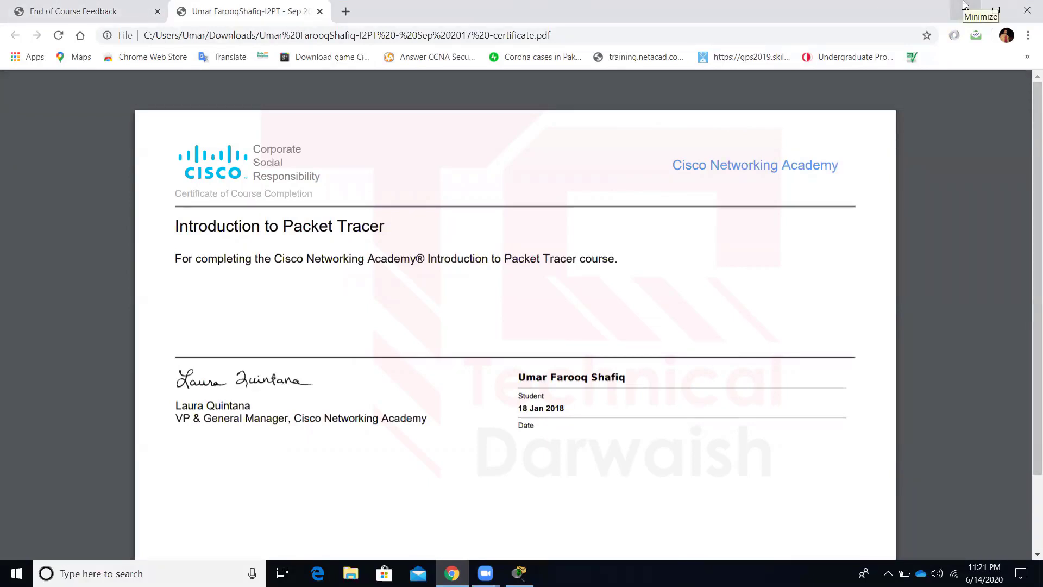
{"action": "left_click", "coordinate": [965, 6]}
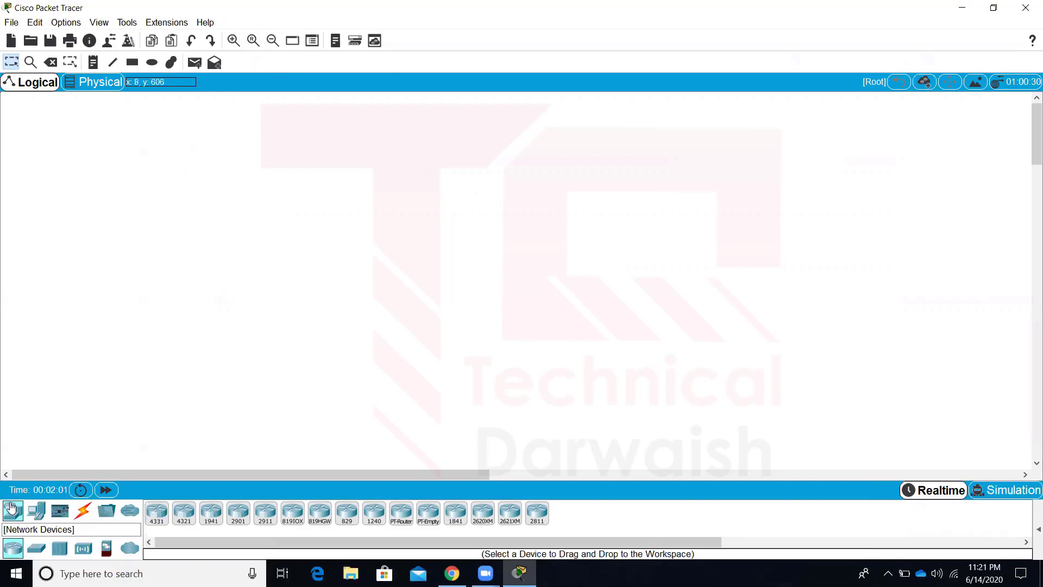
Place 2811, 2621XM, 2911, 2901 and 1841 routers side by side on the canvas
{"action": "left_click", "coordinate": [15, 553]}
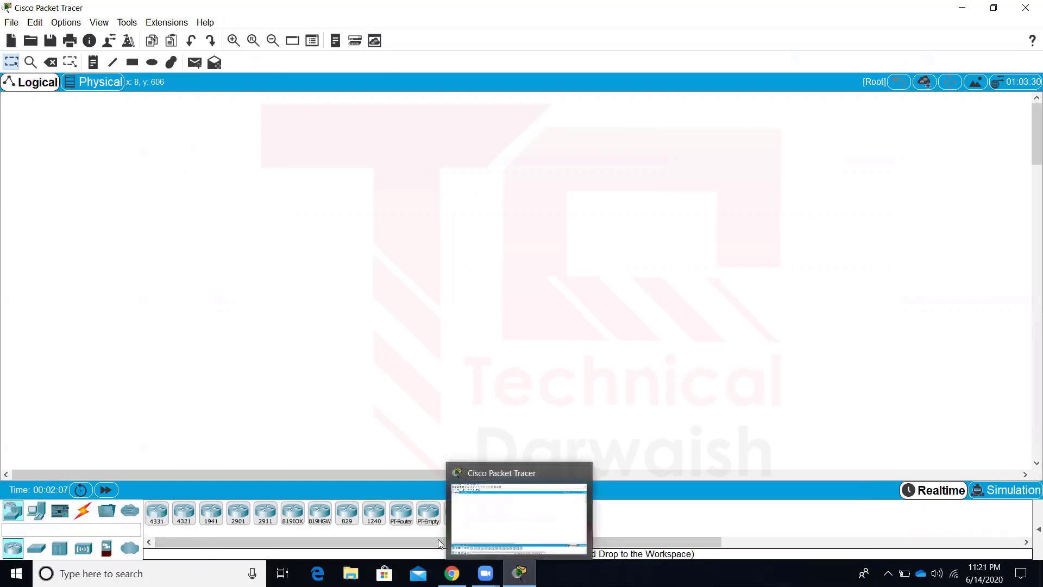
{"action": "left_click_drag", "start_coordinate": [537, 513], "coordinate": [684, 235]}
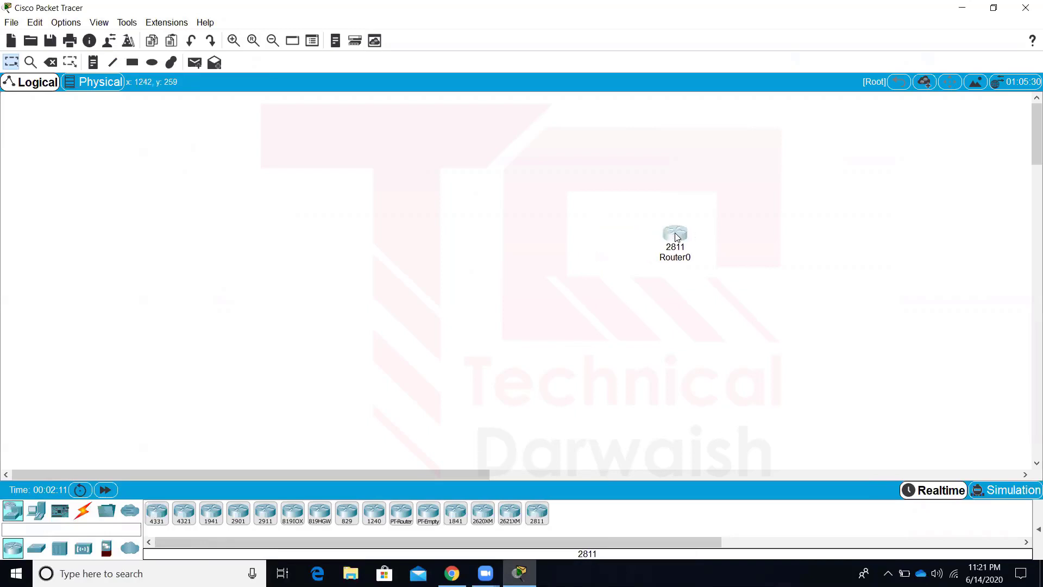
{"action": "left_click_drag", "start_coordinate": [509, 527], "coordinate": [601, 245]}
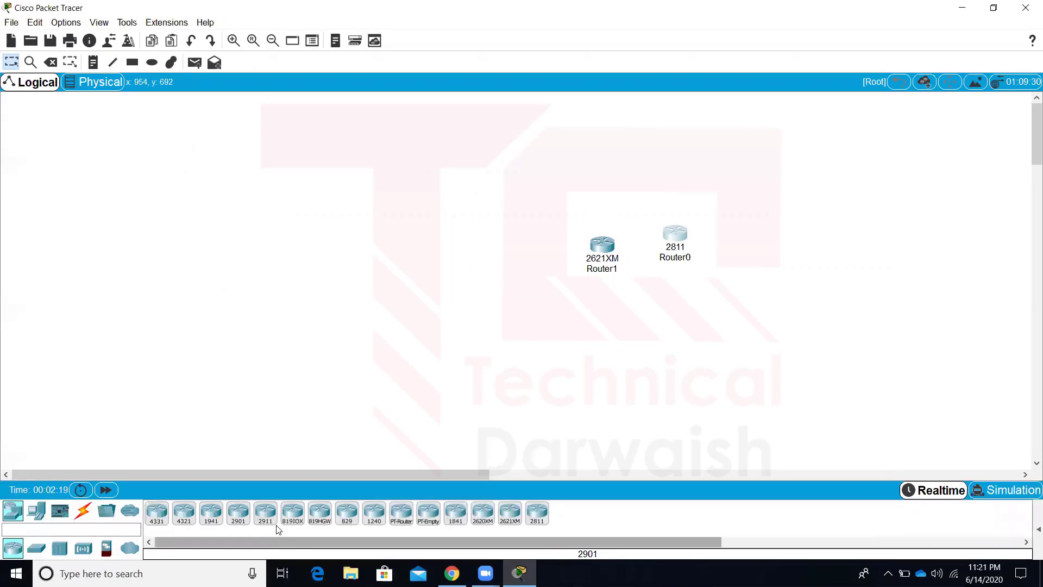
{"action": "left_click_drag", "start_coordinate": [266, 515], "coordinate": [491, 263]}
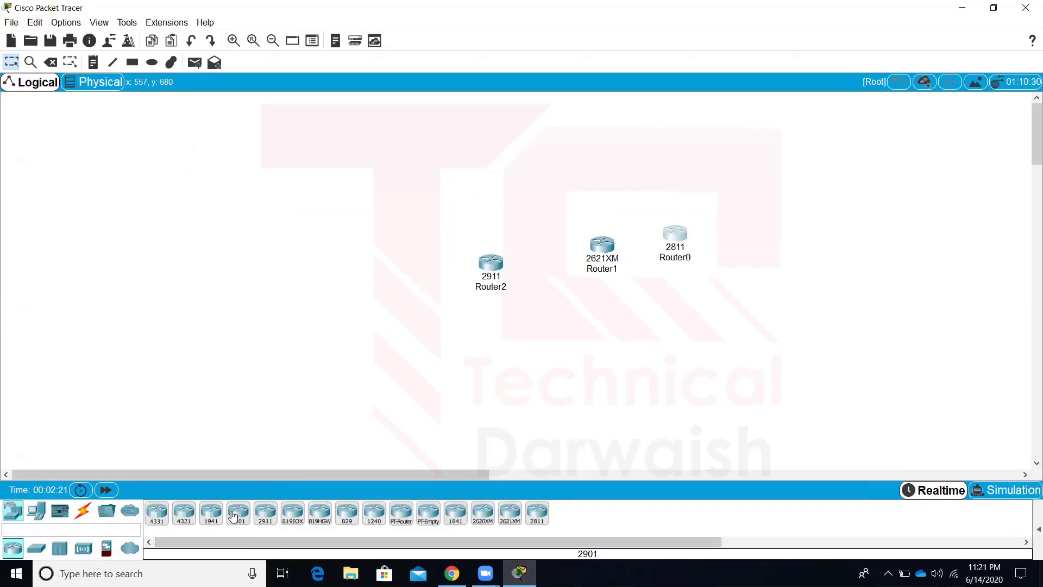
{"action": "left_click_drag", "start_coordinate": [233, 515], "coordinate": [407, 264]}
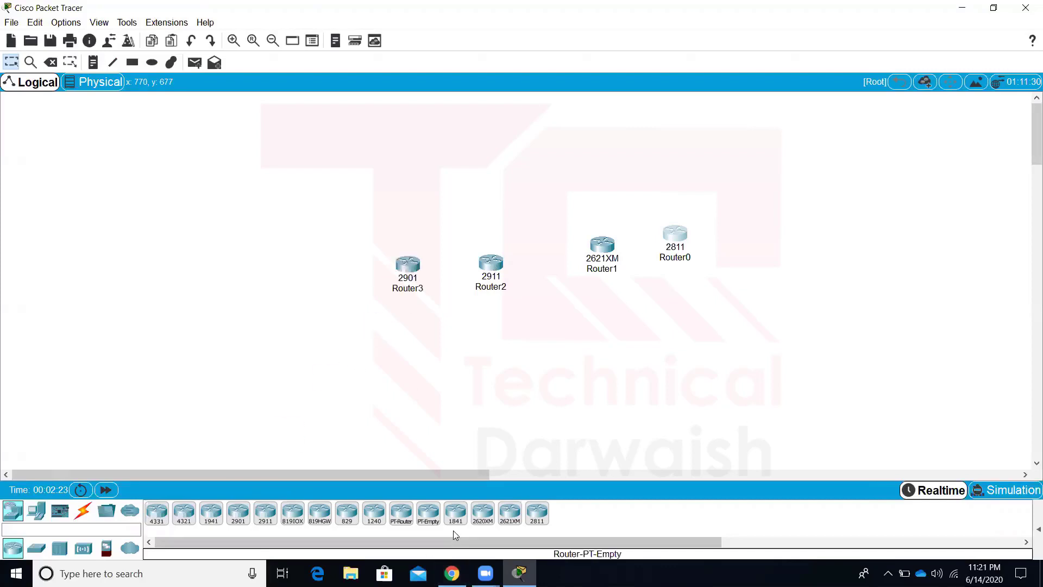
{"action": "left_click_drag", "start_coordinate": [455, 513], "coordinate": [320, 267]}
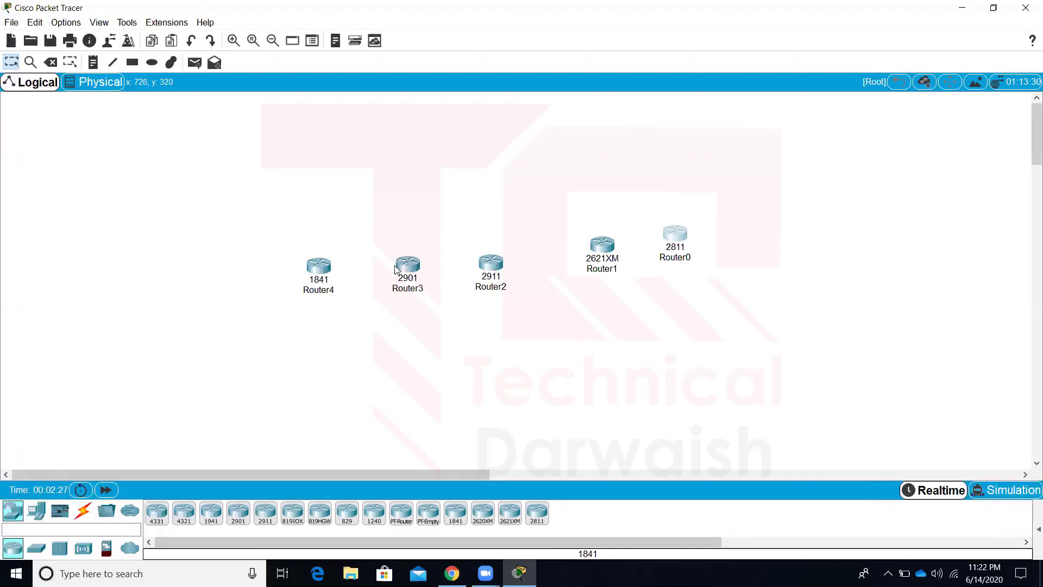
Tighten the router spacing into an even row and move the row up
{"action": "left_click_drag", "start_coordinate": [403, 269], "coordinate": [391, 268]}
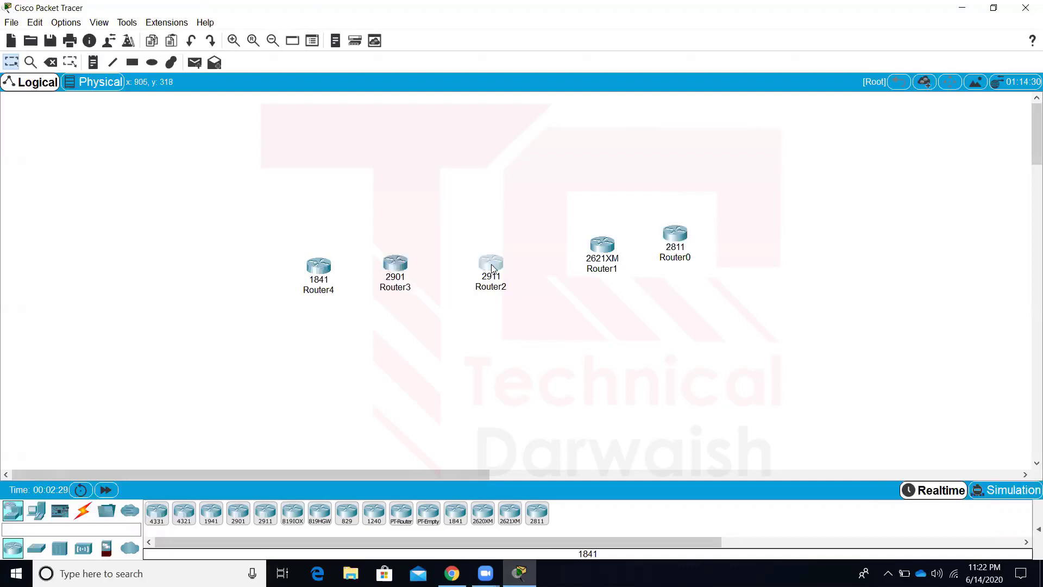
{"action": "left_click_drag", "start_coordinate": [485, 267], "coordinate": [460, 267]}
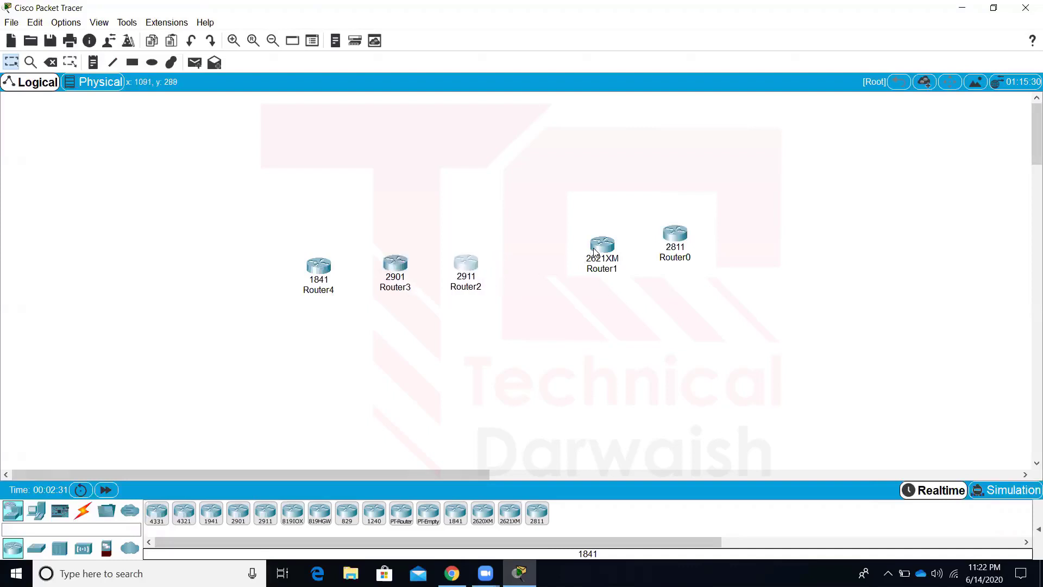
{"action": "left_click_drag", "start_coordinate": [594, 251], "coordinate": [532, 263]}
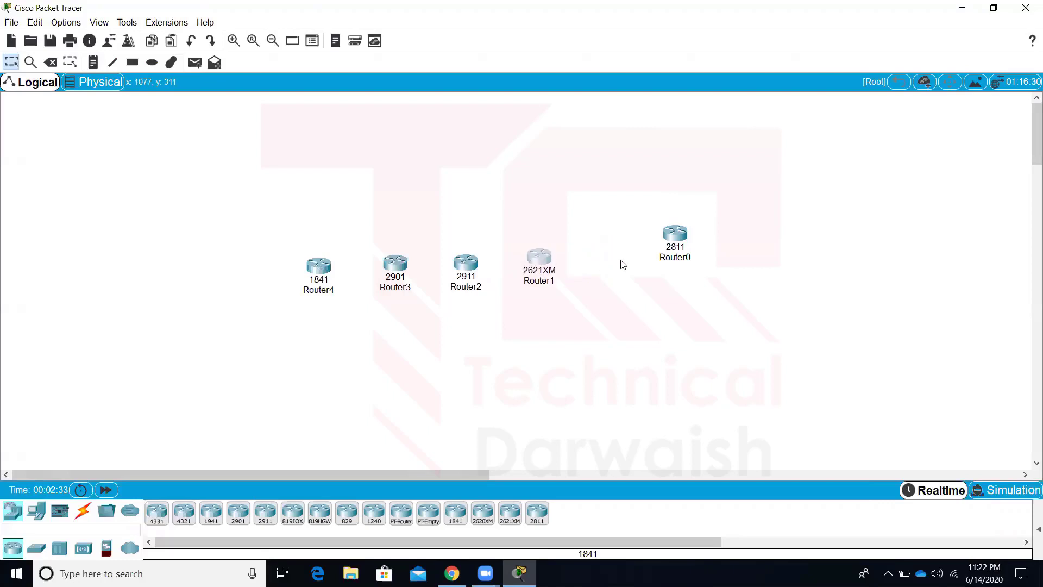
{"action": "left_click_drag", "start_coordinate": [675, 234], "coordinate": [617, 259]}
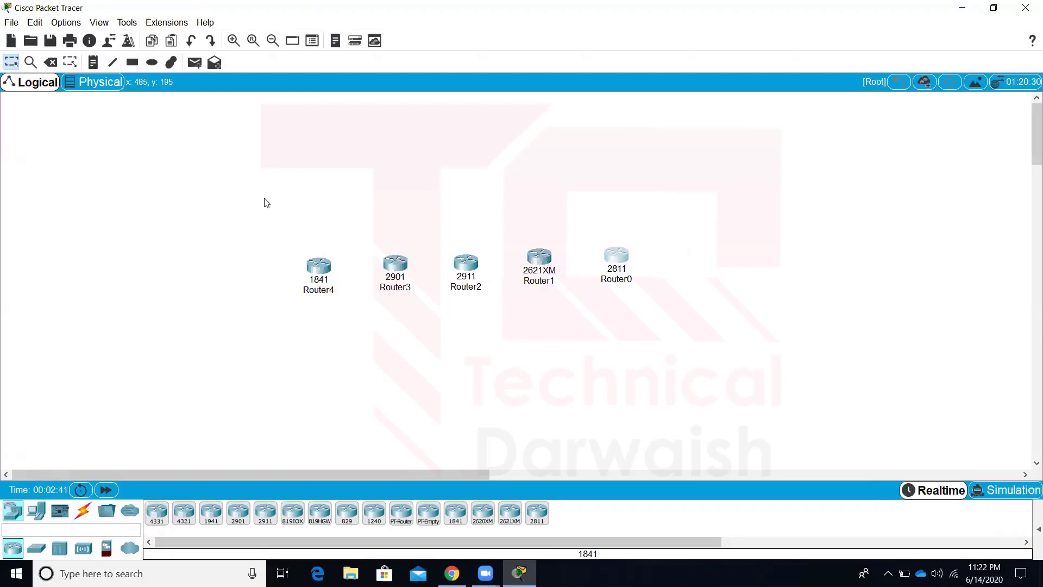
{"action": "left_click_drag", "start_coordinate": [267, 203], "coordinate": [648, 301]}
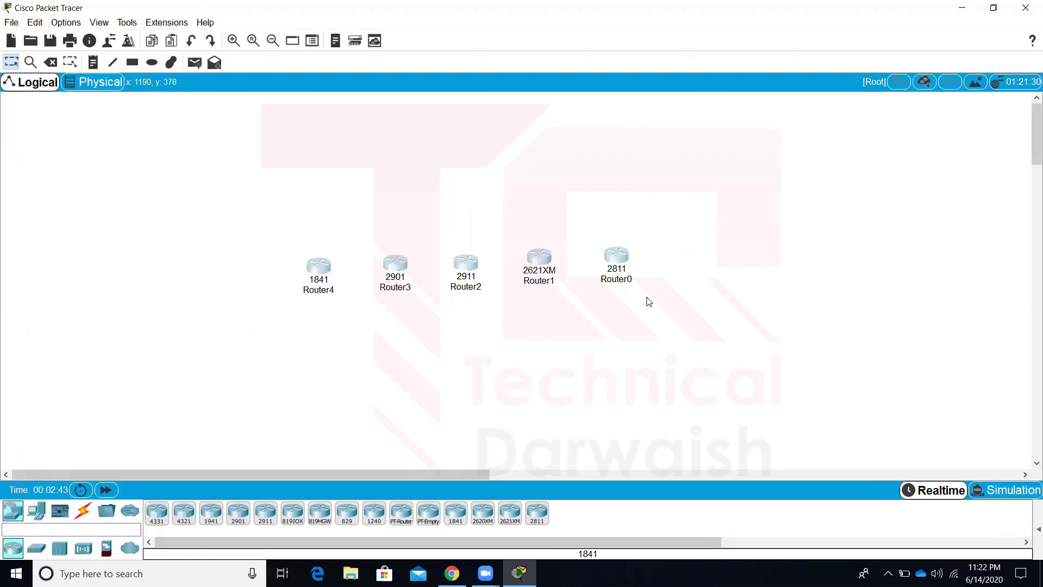
{"action": "left_click_drag", "start_coordinate": [528, 264], "coordinate": [495, 199]}
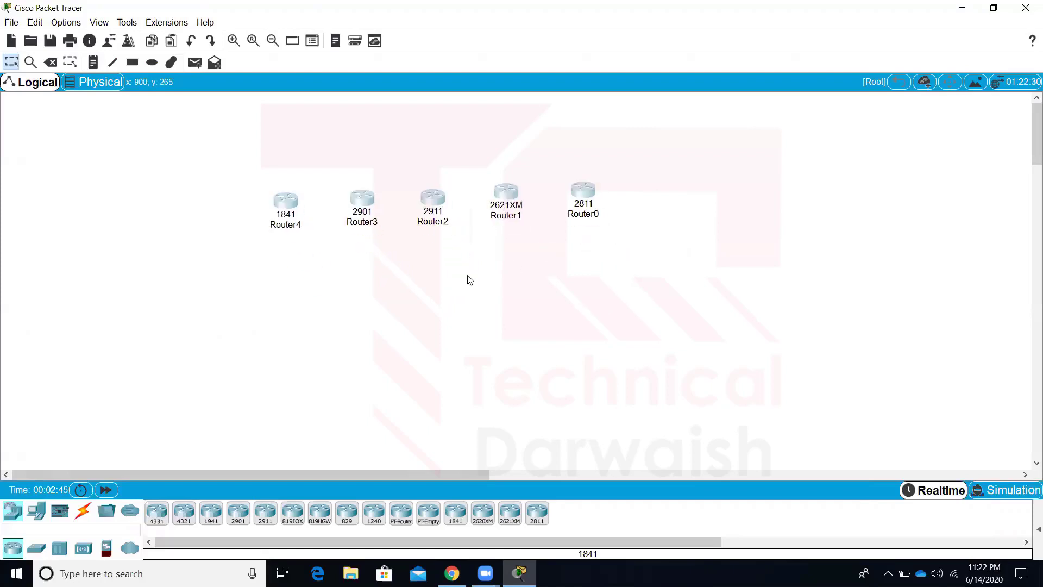
Place 2960, 3560-24PS and 3650-24PS switches below the routers
{"action": "left_click", "coordinate": [36, 549]}
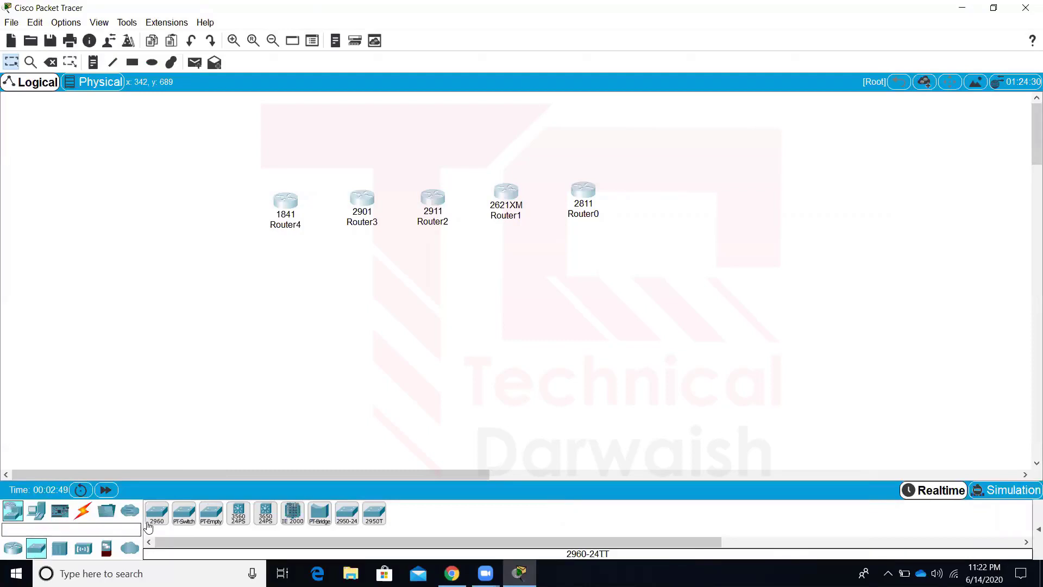
{"action": "left_click_drag", "start_coordinate": [155, 519], "coordinate": [286, 275]}
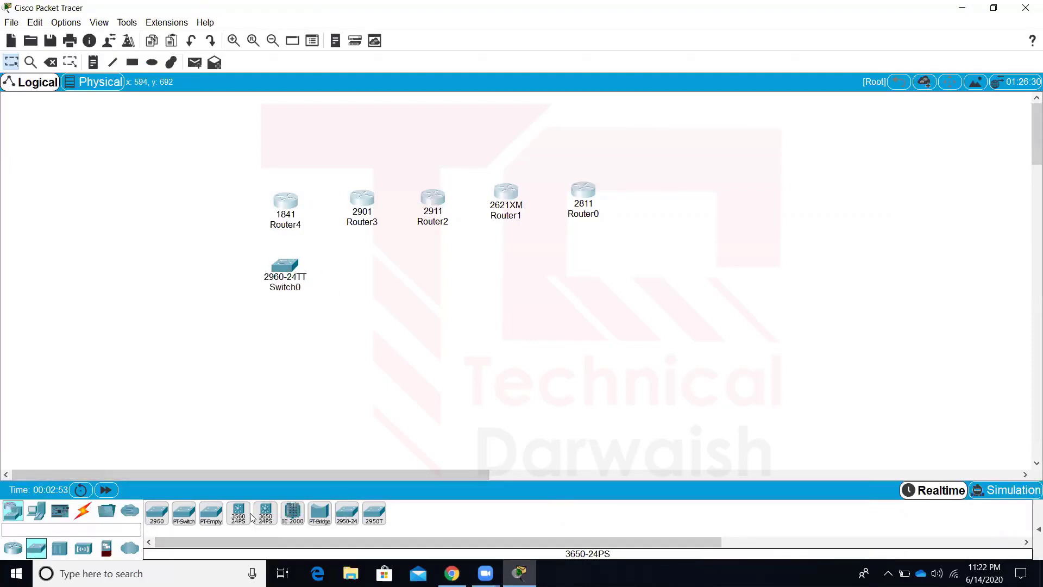
{"action": "left_click_drag", "start_coordinate": [238, 514], "coordinate": [351, 269]}
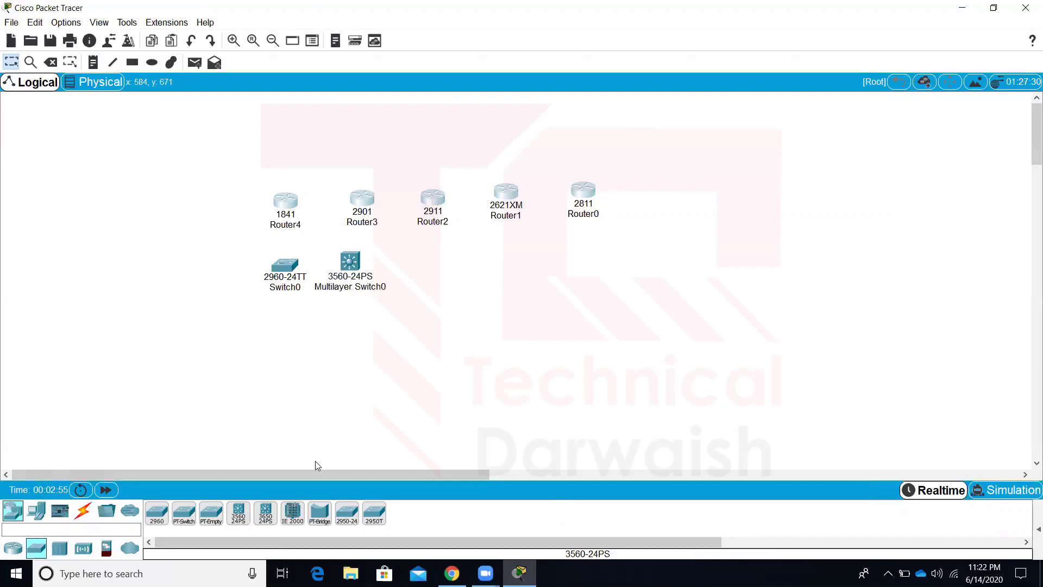
{"action": "left_click_drag", "start_coordinate": [267, 521], "coordinate": [431, 266]}
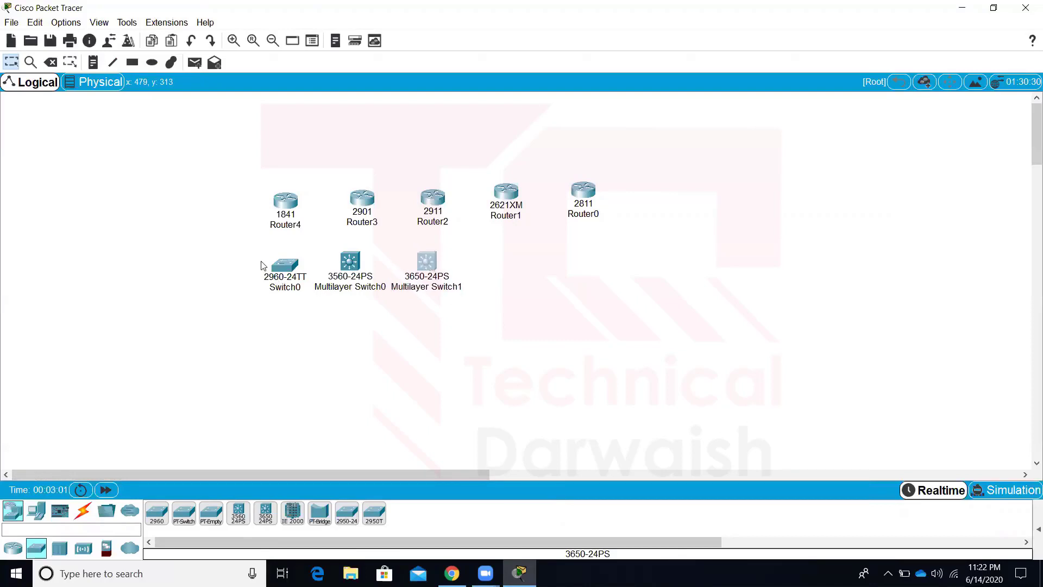
{"action": "left_click_drag", "start_coordinate": [259, 254], "coordinate": [305, 291]}
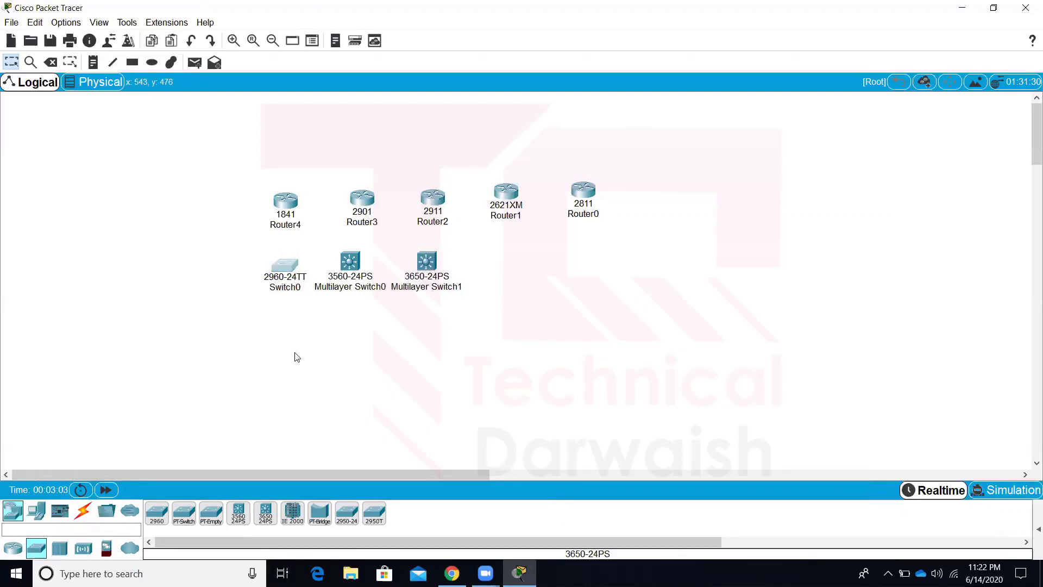
Browse the Hubs, Wireless, Security, WAN Emulation and End Devices categories
{"action": "left_click", "coordinate": [61, 551]}
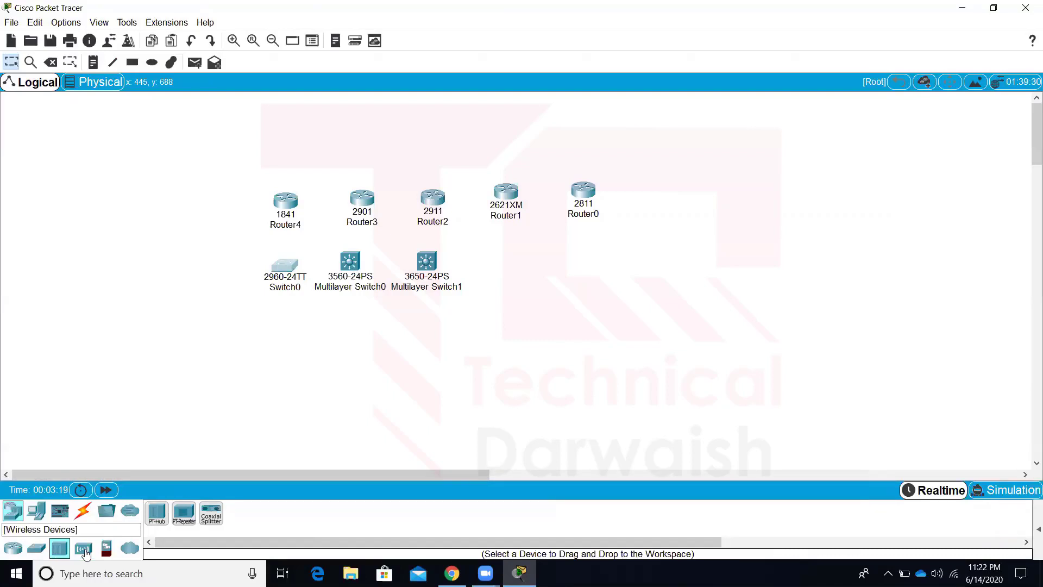
{"action": "left_click", "coordinate": [85, 550]}
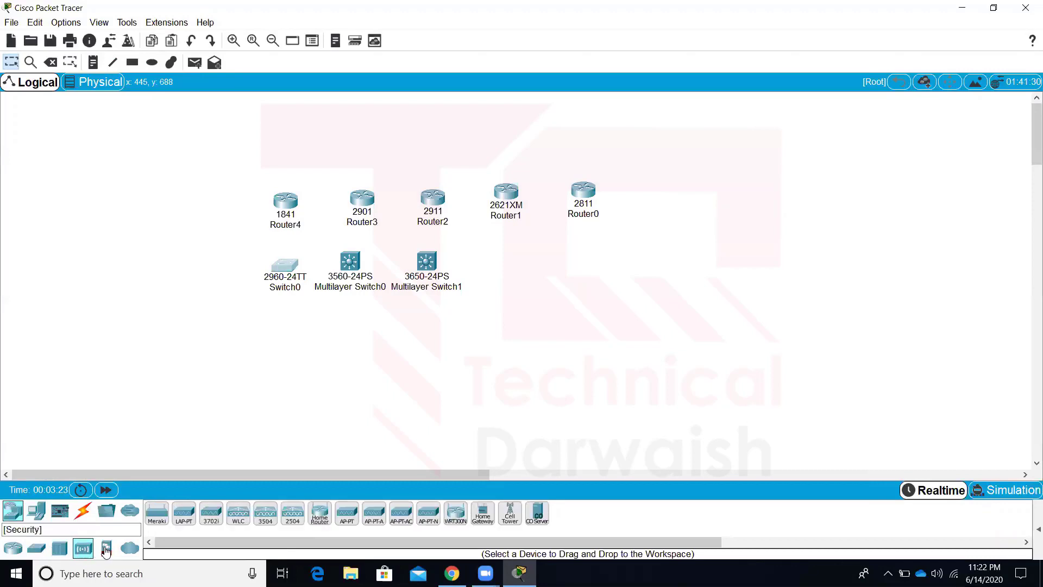
{"action": "left_click", "coordinate": [106, 550]}
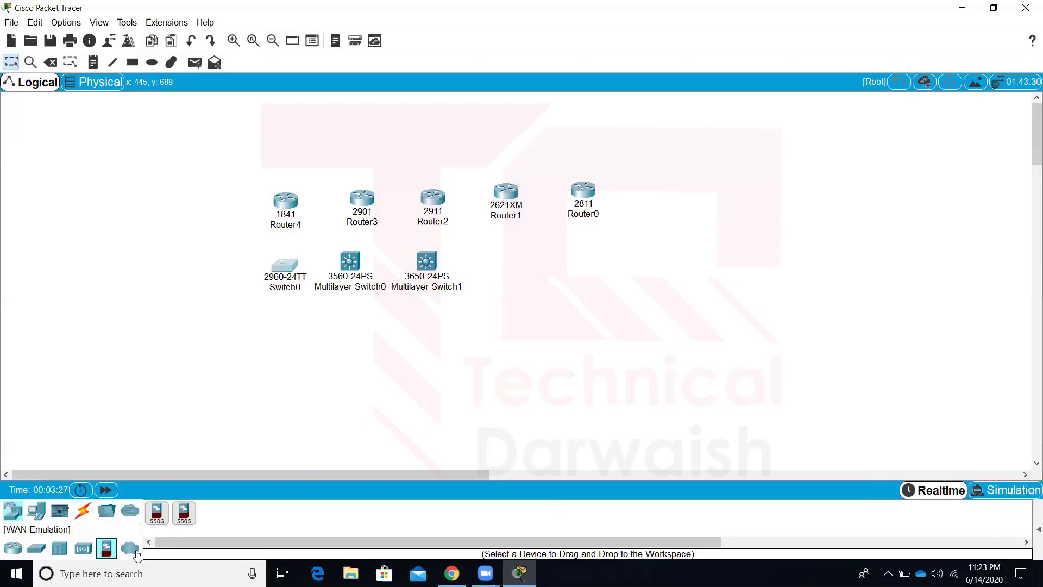
{"action": "left_click", "coordinate": [130, 549]}
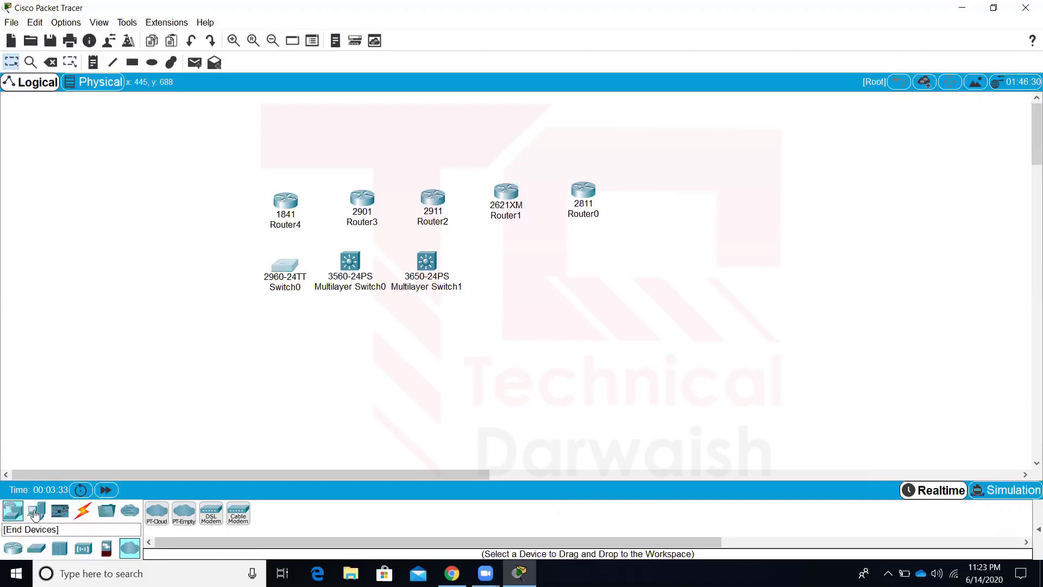
{"action": "left_click", "coordinate": [35, 513]}
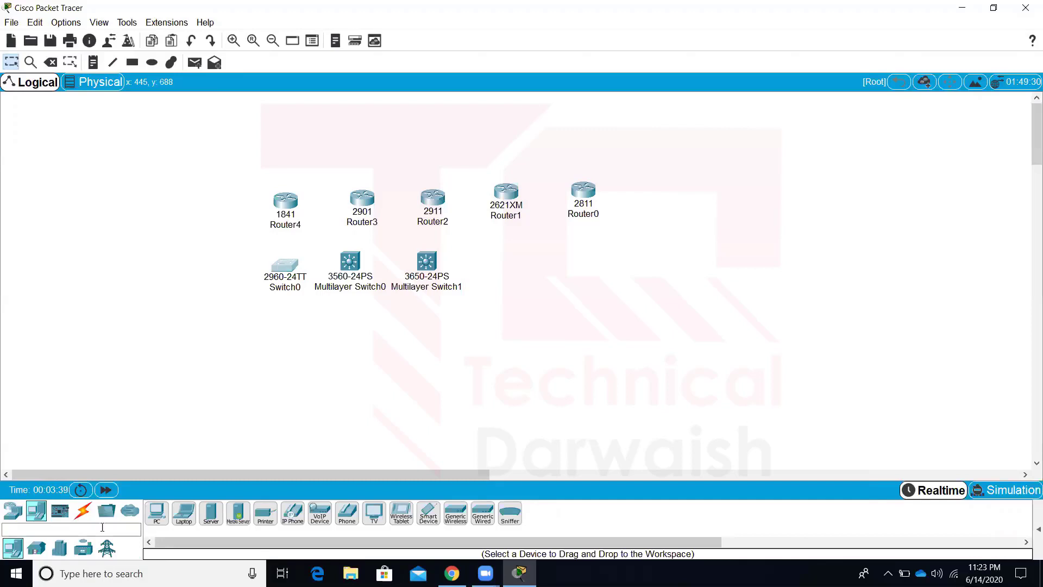
Add a PC, laptop, server, analog phone, 7960 IP phone, TV and tablet in a row below the switches
{"action": "left_click_drag", "start_coordinate": [157, 513], "coordinate": [220, 418]}
{"action": "left_click_drag", "start_coordinate": [291, 306], "coordinate": [288, 332]}
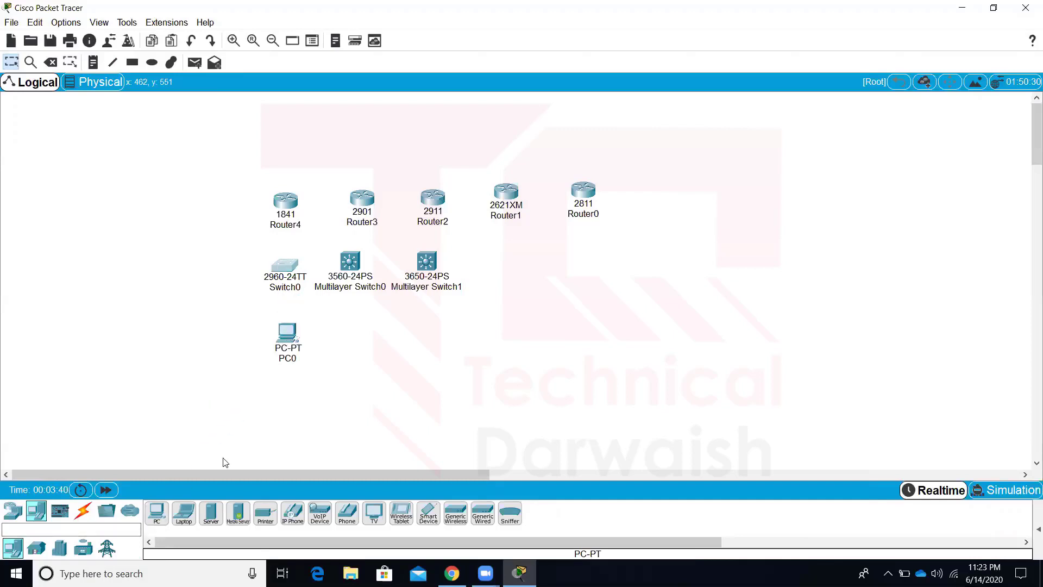
{"action": "left_click_drag", "start_coordinate": [183, 514], "coordinate": [334, 328]}
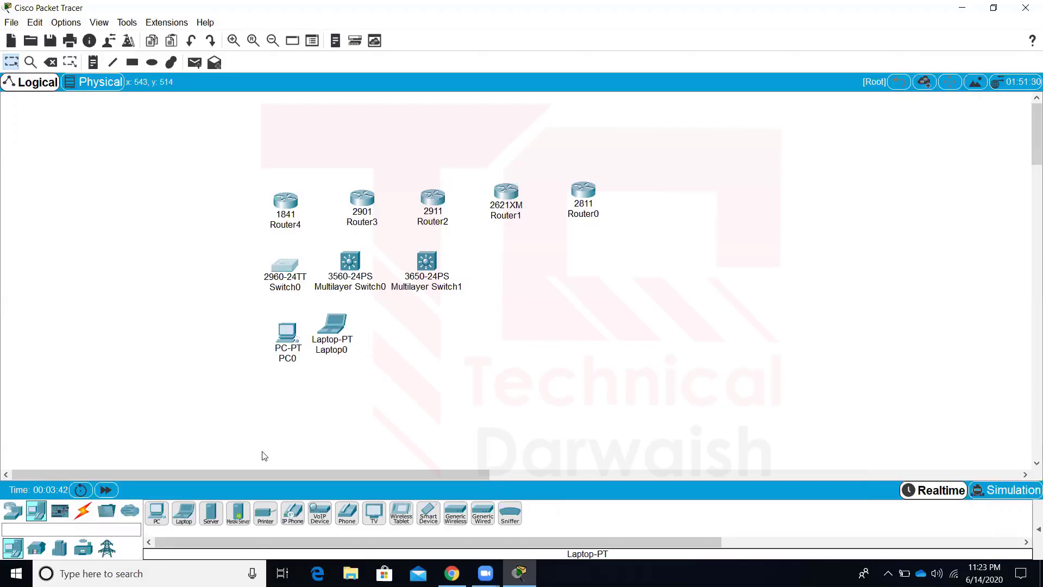
{"action": "left_click_drag", "start_coordinate": [211, 514], "coordinate": [407, 312]}
{"action": "left_click_drag", "start_coordinate": [340, 515], "coordinate": [463, 324]}
{"action": "left_click_drag", "start_coordinate": [293, 513], "coordinate": [542, 325]}
{"action": "left_click_drag", "start_coordinate": [374, 513], "coordinate": [641, 321]}
{"action": "left_click_drag", "start_coordinate": [401, 513], "coordinate": [789, 332]}
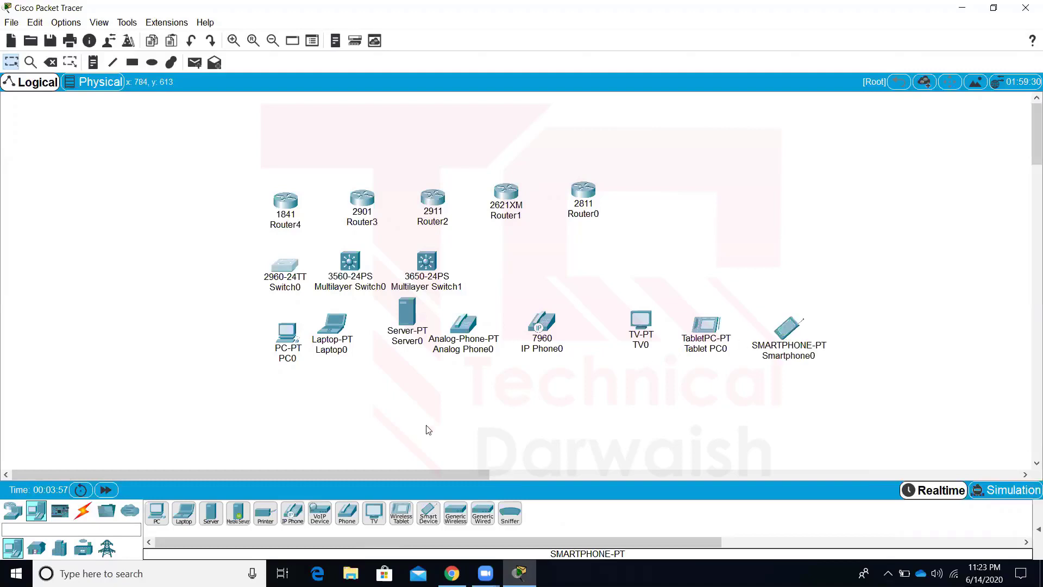
Show the Connections category to list the cable types
{"action": "left_click", "coordinate": [83, 514]}
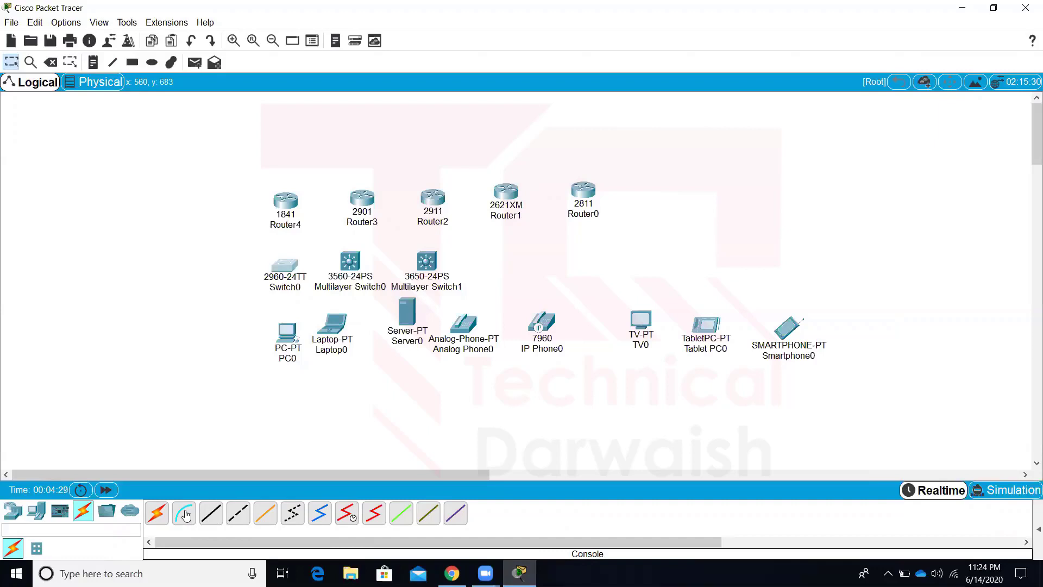
Move PC0 to the far left of the canvas and shift Router4 slightly up-left
{"action": "left_click_drag", "start_coordinate": [294, 338], "coordinate": [176, 289]}
{"action": "left_click_drag", "start_coordinate": [285, 206], "coordinate": [237, 171]}
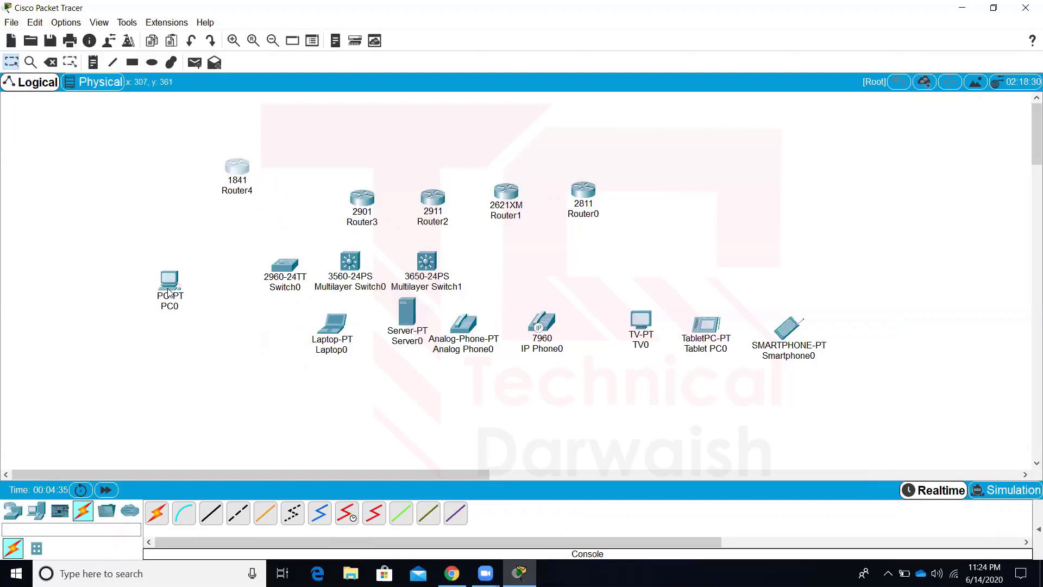
{"action": "left_click_drag", "start_coordinate": [169, 293], "coordinate": [156, 274]}
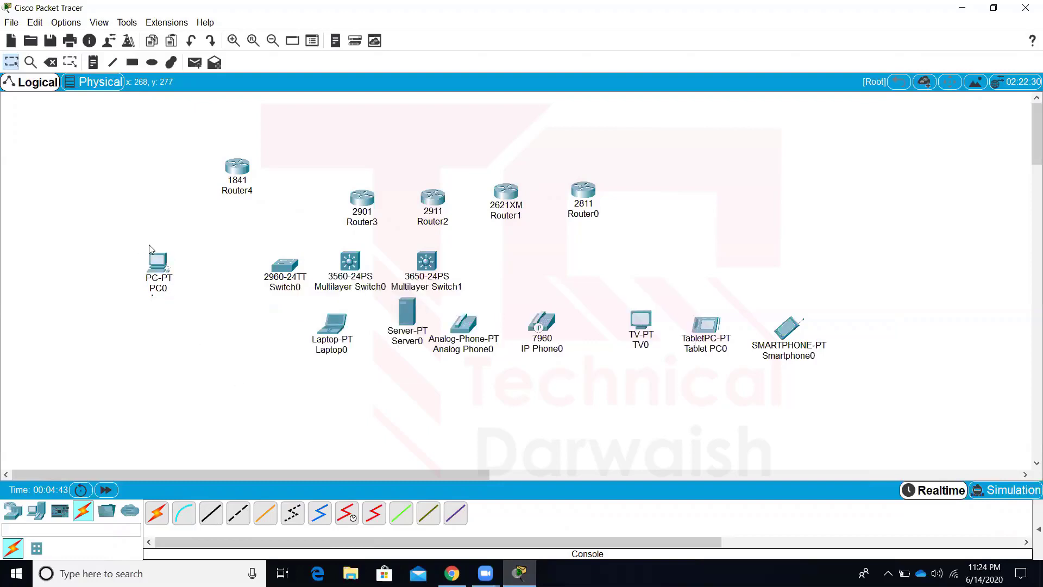
{"action": "left_click_drag", "start_coordinate": [134, 232], "coordinate": [184, 307]}
{"action": "key", "text": "Left"}
{"action": "key", "text": "Up"}
{"action": "left_click", "coordinate": [175, 325]}
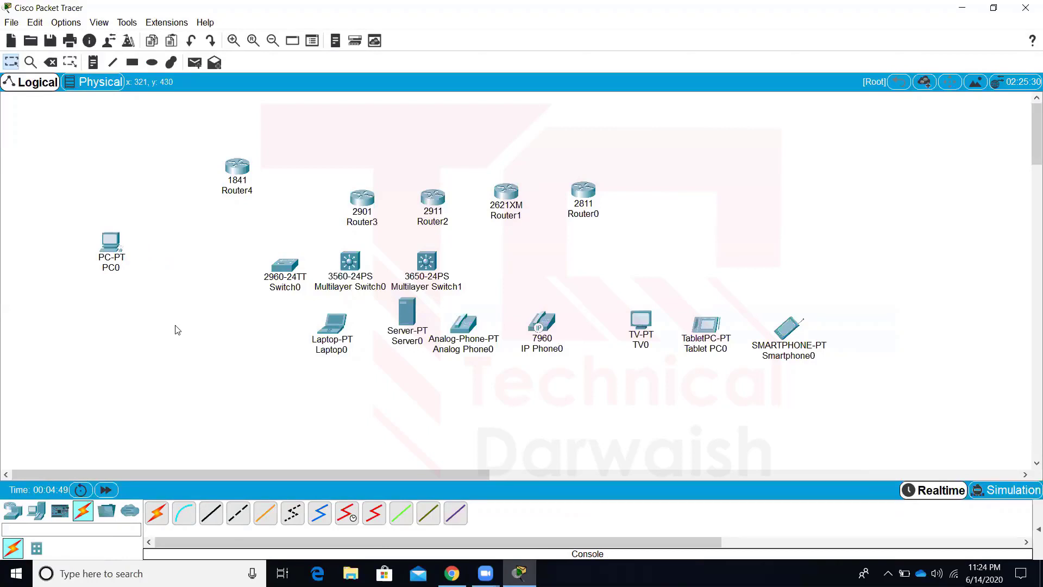
{"action": "left_click_drag", "start_coordinate": [235, 165], "coordinate": [232, 159]}
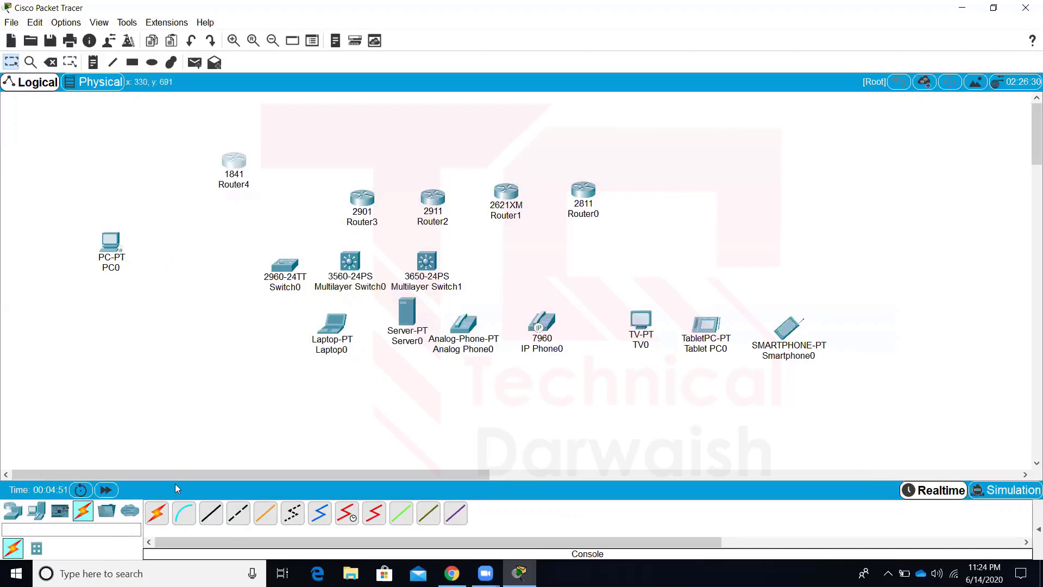
Link Router4's Console port to PC0's RS 232 port with a console cable, then view PC0's Desktop
{"action": "left_click", "coordinate": [184, 516]}
{"action": "left_click", "coordinate": [236, 164]}
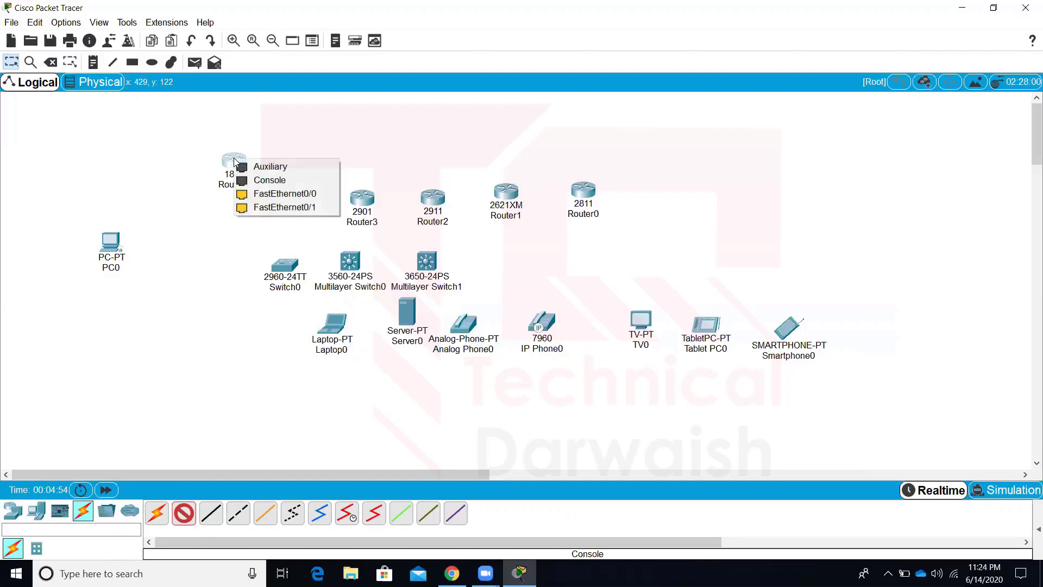
{"action": "left_click", "coordinate": [258, 180]}
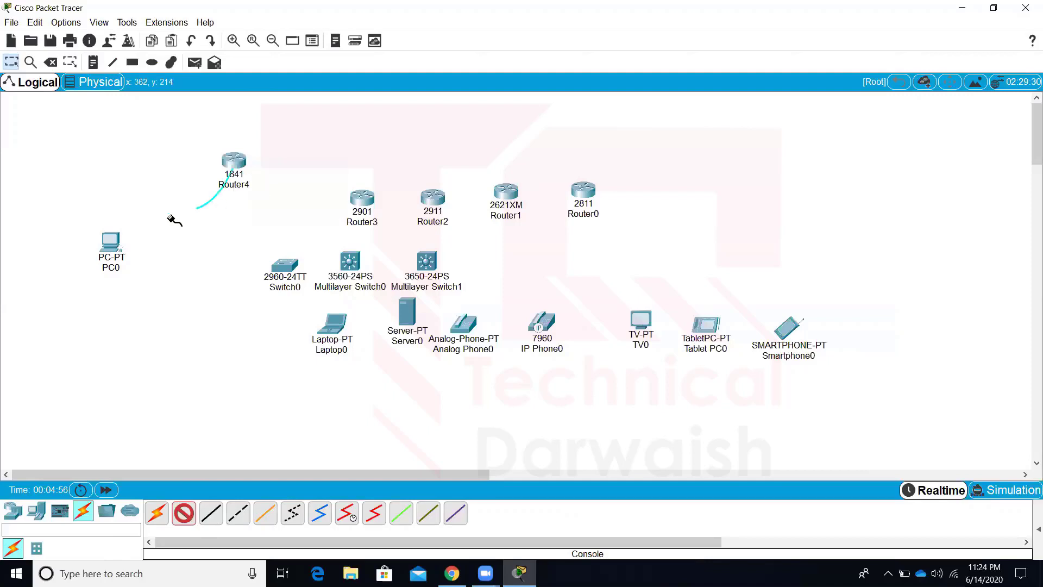
{"action": "left_click", "coordinate": [110, 241]}
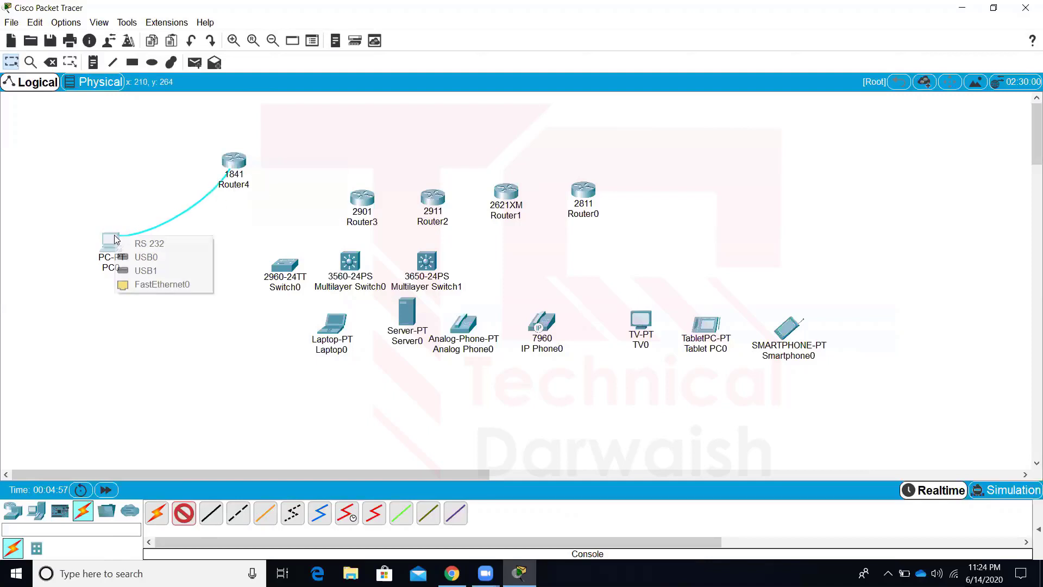
{"action": "left_click", "coordinate": [142, 244]}
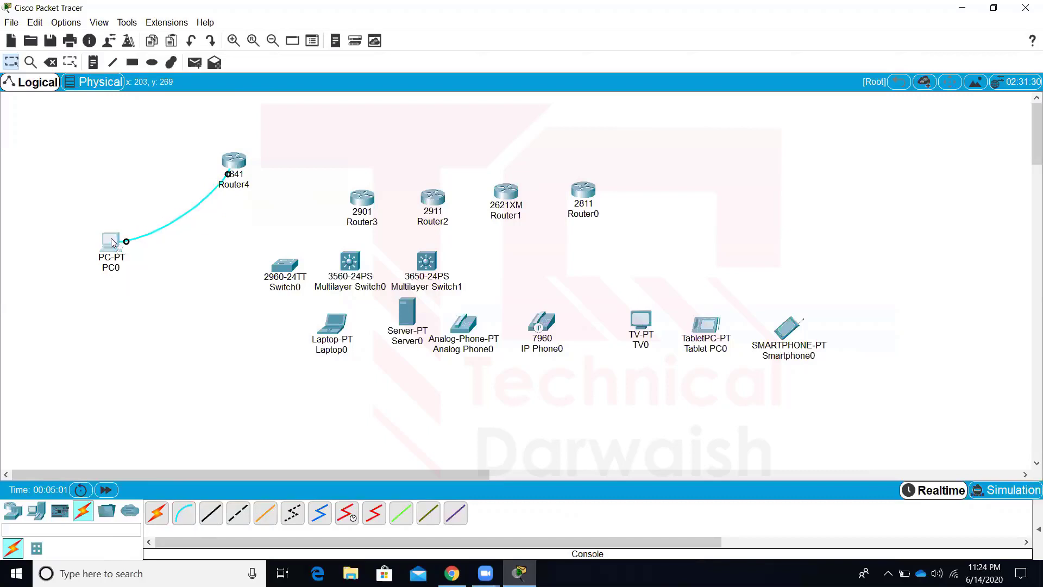
{"action": "left_click", "coordinate": [111, 242]}
{"action": "left_click", "coordinate": [458, 135]}
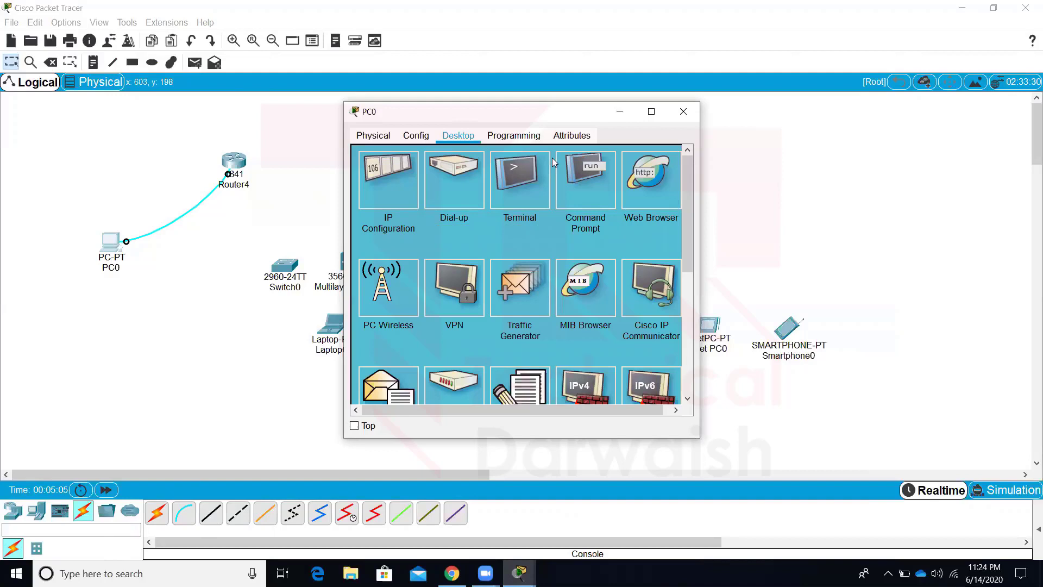
Open PC0's Terminal to Router4, decline setup with 'no', enter 'ena', then close PC0's window
{"action": "left_click", "coordinate": [535, 175]}
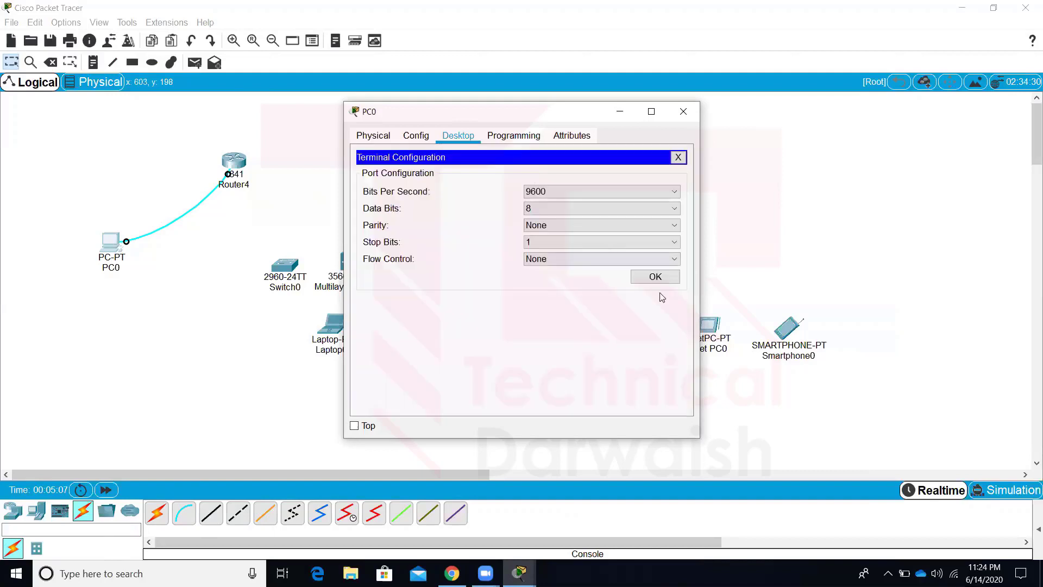
{"action": "left_click", "coordinate": [645, 276]}
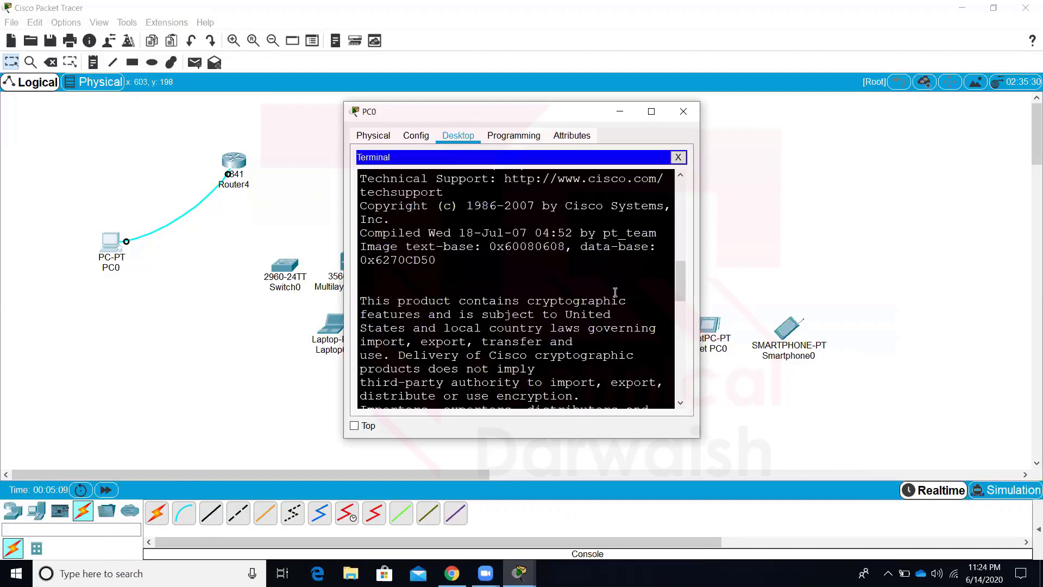
{"action": "key", "text": "Return"}
{"action": "key", "text": "Return"}
{"action": "key", "text": "Return"}
{"action": "type", "text": "no"}
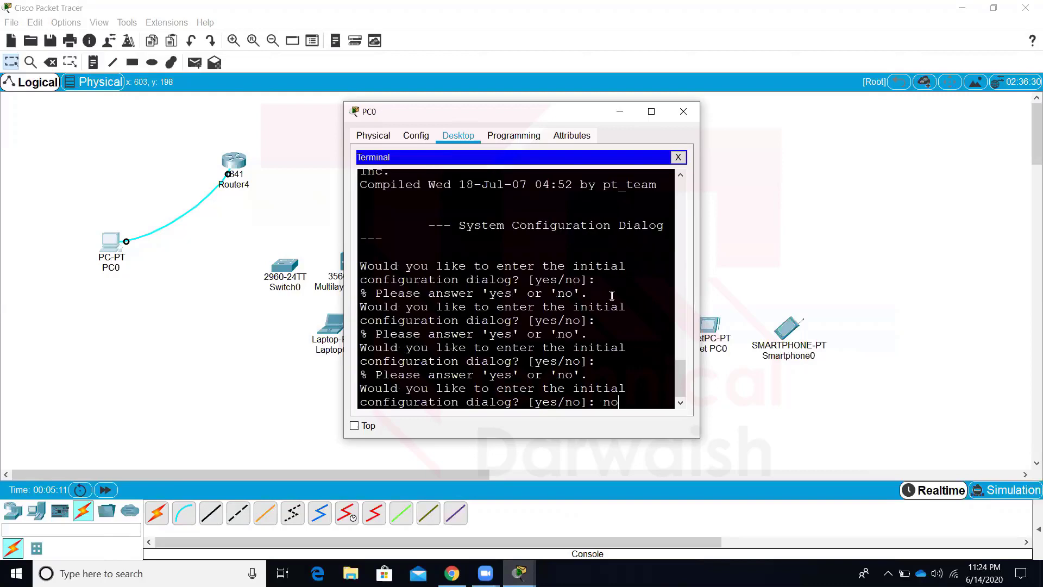
{"action": "key", "text": "Return"}
{"action": "key", "text": "Return"}
{"action": "key", "text": "Return"}
{"action": "key", "text": "Return"}
{"action": "type", "text": "ena"}
{"action": "key", "text": "Return"}
{"action": "key", "text": "Return"}
{"action": "key", "text": "Return"}
{"action": "key", "text": "Return"}
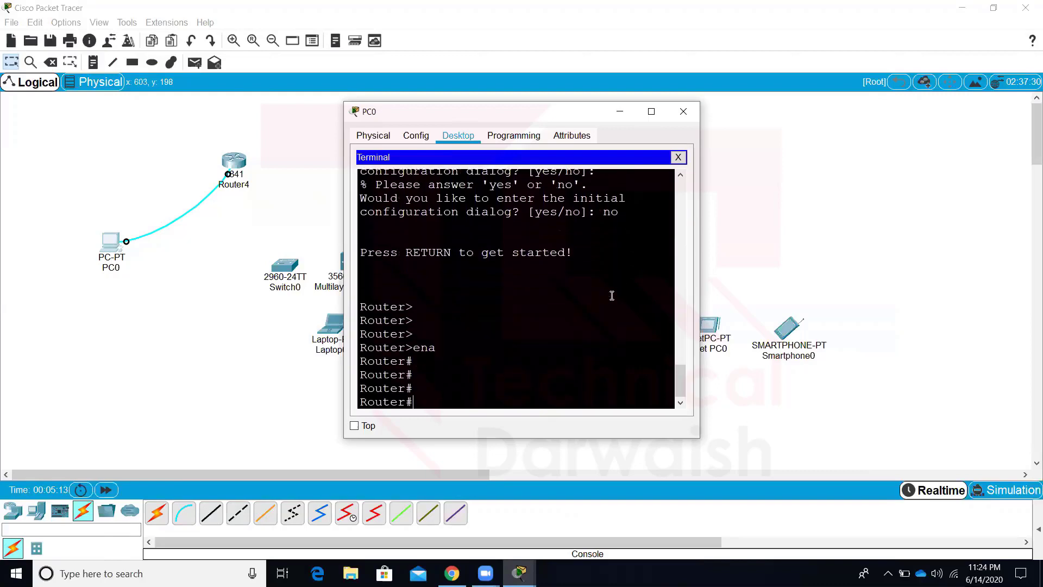
{"action": "left_click", "coordinate": [683, 111]}
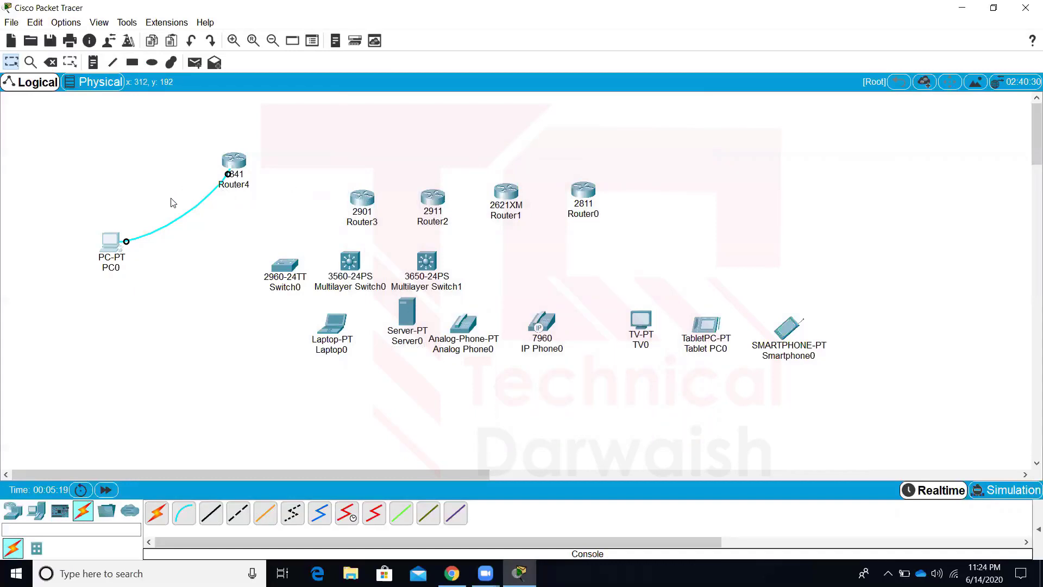
Move Router3 up-left and cable its GigabitEthernet0/0 to Switch0's FastEthernet0/21 with straight-through copper
{"action": "left_click_drag", "start_coordinate": [170, 198], "coordinate": [196, 228]}
{"action": "left_click", "coordinate": [212, 521]}
{"action": "left_click_drag", "start_coordinate": [363, 201], "coordinate": [339, 194]}
{"action": "left_click", "coordinate": [211, 513]}
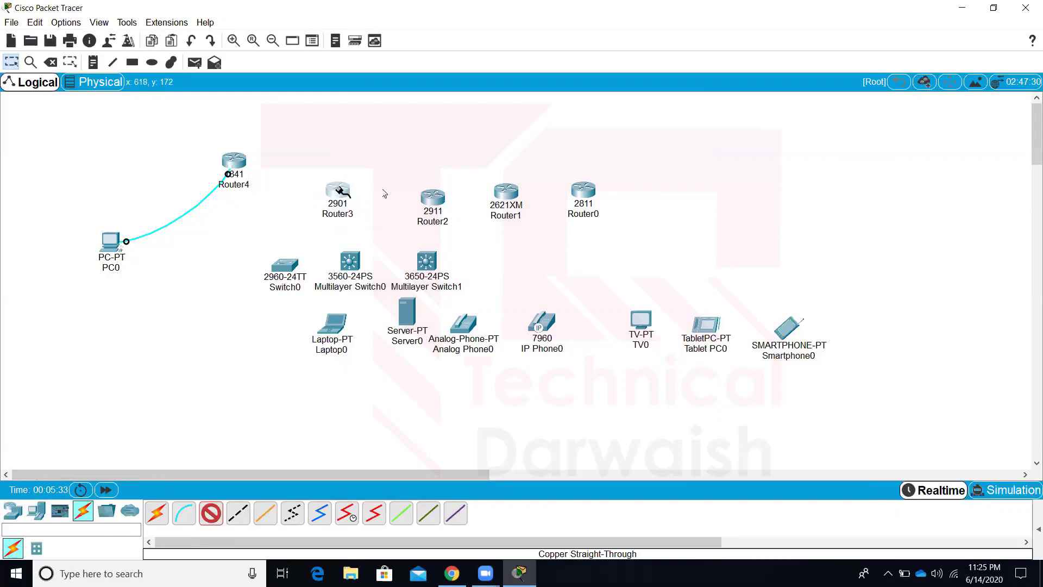
{"action": "left_click", "coordinate": [338, 190]}
{"action": "left_click", "coordinate": [348, 221]}
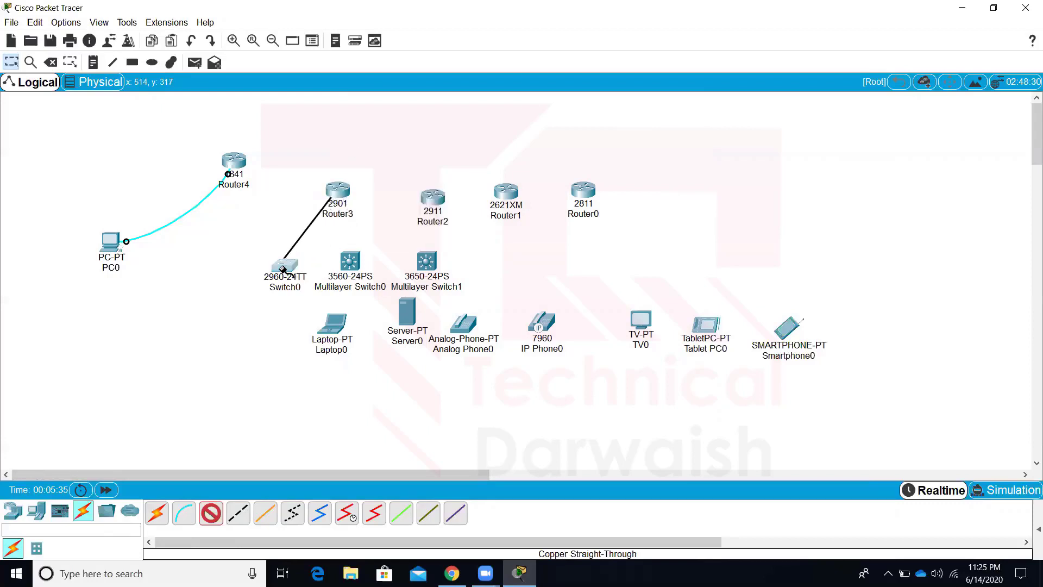
{"action": "left_click", "coordinate": [282, 268]}
{"action": "left_click", "coordinate": [320, 297]}
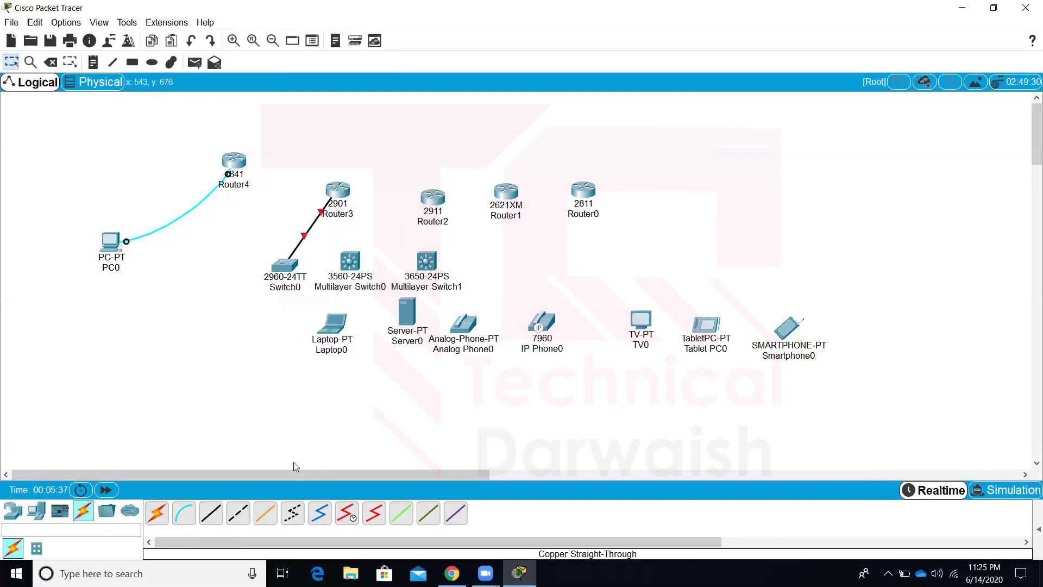
Link Router3's Console port to Router2's GigabitEthernet0/2, then nudge Router2 slightly up-right
{"action": "left_click", "coordinate": [234, 517]}
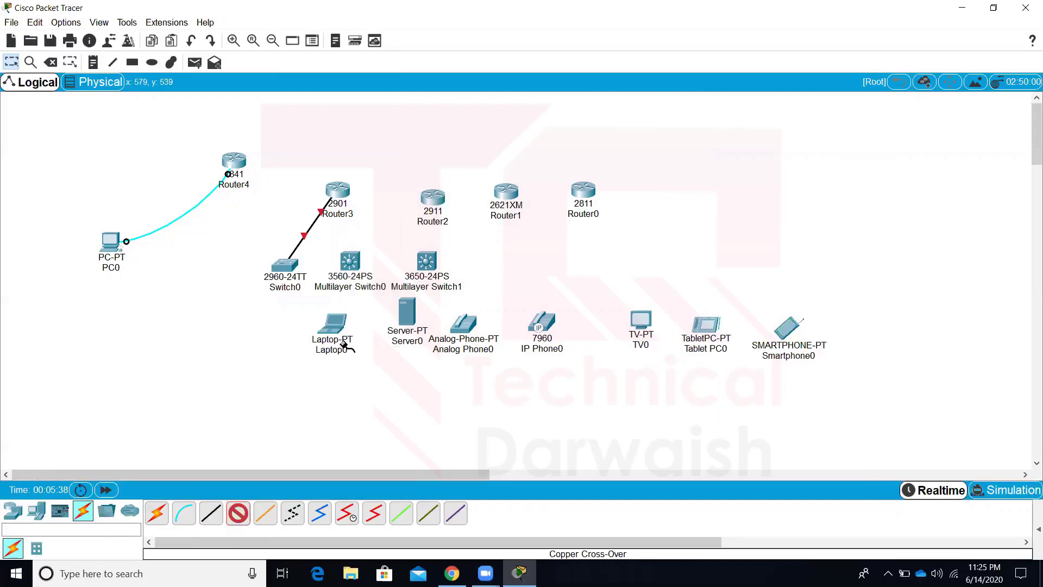
{"action": "left_click", "coordinate": [338, 189]}
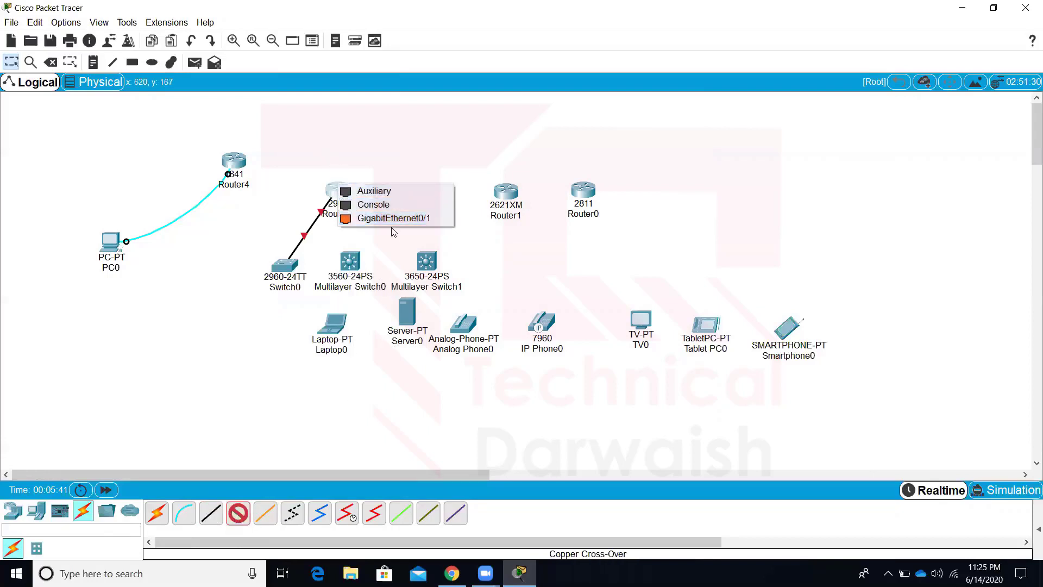
{"action": "left_click", "coordinate": [385, 204]}
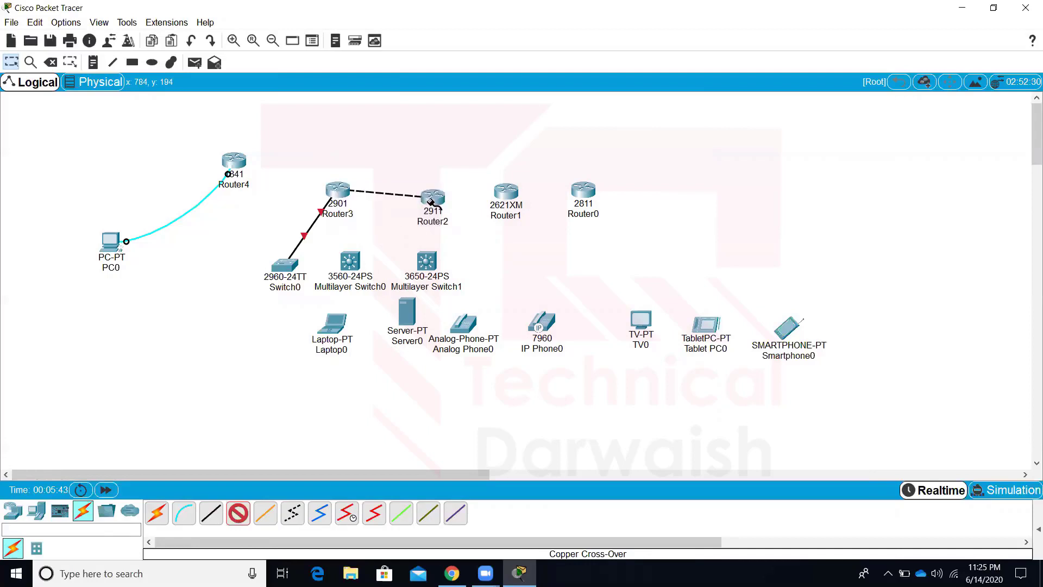
{"action": "left_click", "coordinate": [432, 200]}
{"action": "left_click", "coordinate": [491, 260]}
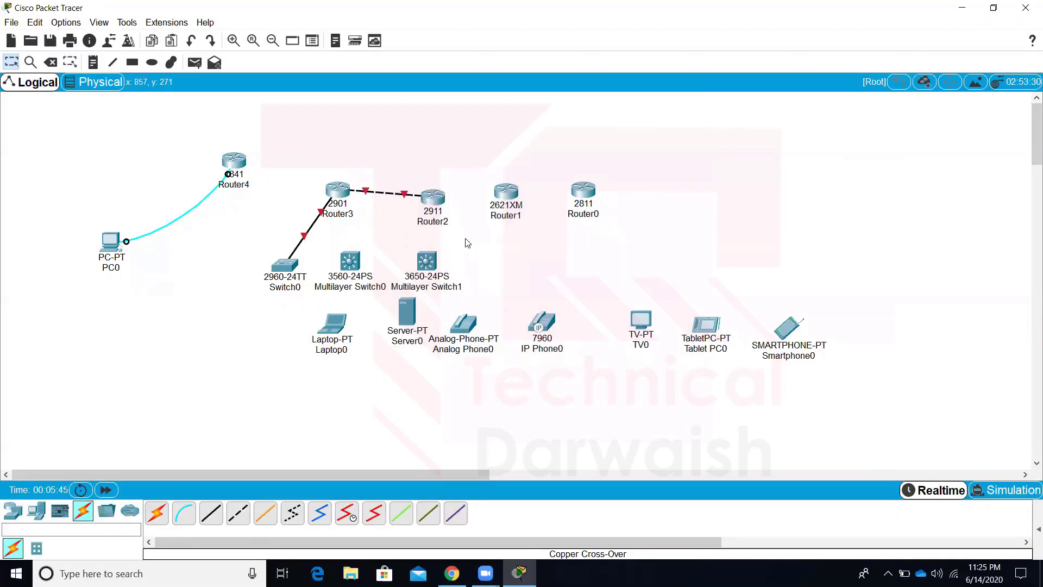
{"action": "left_click_drag", "start_coordinate": [437, 204], "coordinate": [441, 198]}
Pick the Serial DTE cable, cancel it, and fast-forward the simulation clock
{"action": "left_click", "coordinate": [373, 514]}
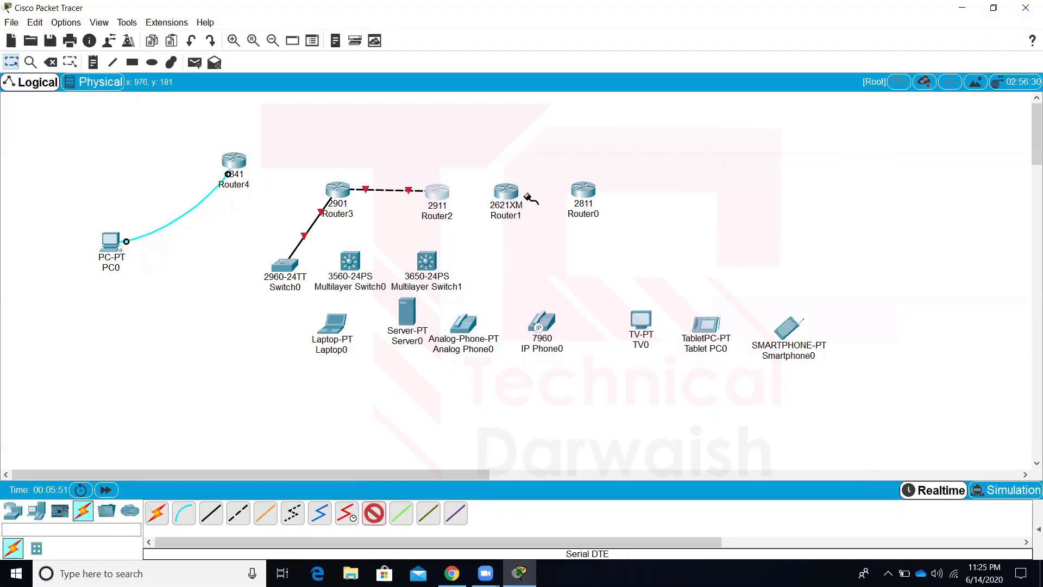
{"action": "left_click", "coordinate": [666, 169]}
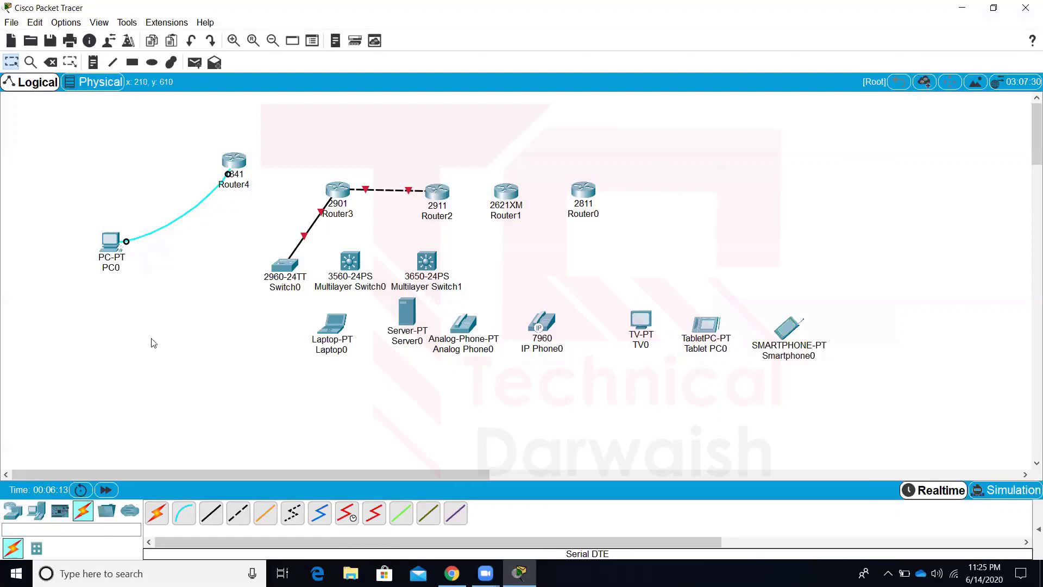
{"action": "left_click", "coordinate": [115, 491]}
Box-select every device and cable, delete them with confirmation, and return to the Select tool
{"action": "left_click_drag", "start_coordinate": [58, 129], "coordinate": [894, 420]}
{"action": "key", "text": "Delete"}
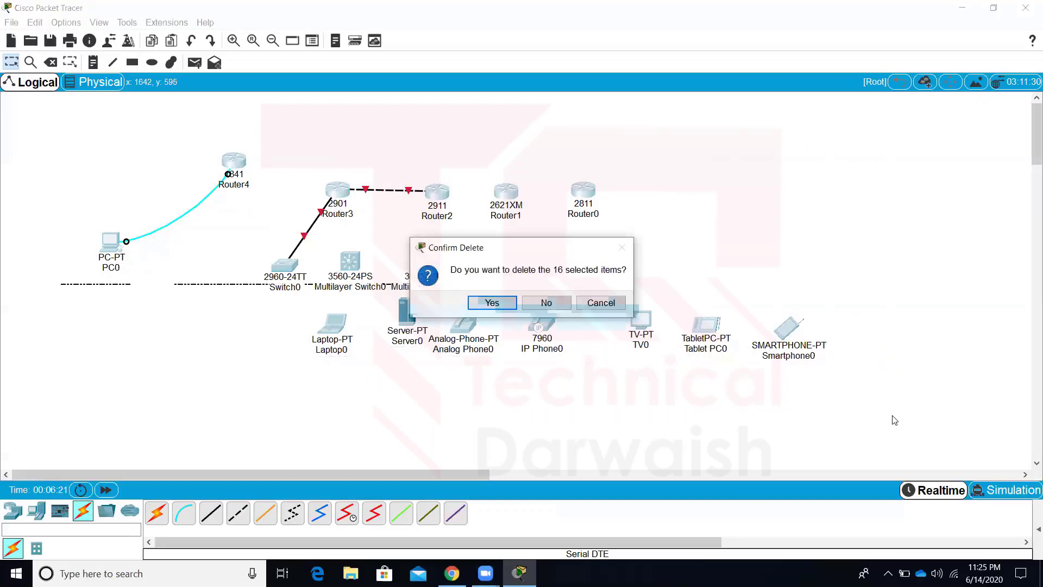
{"action": "key", "text": "Return"}
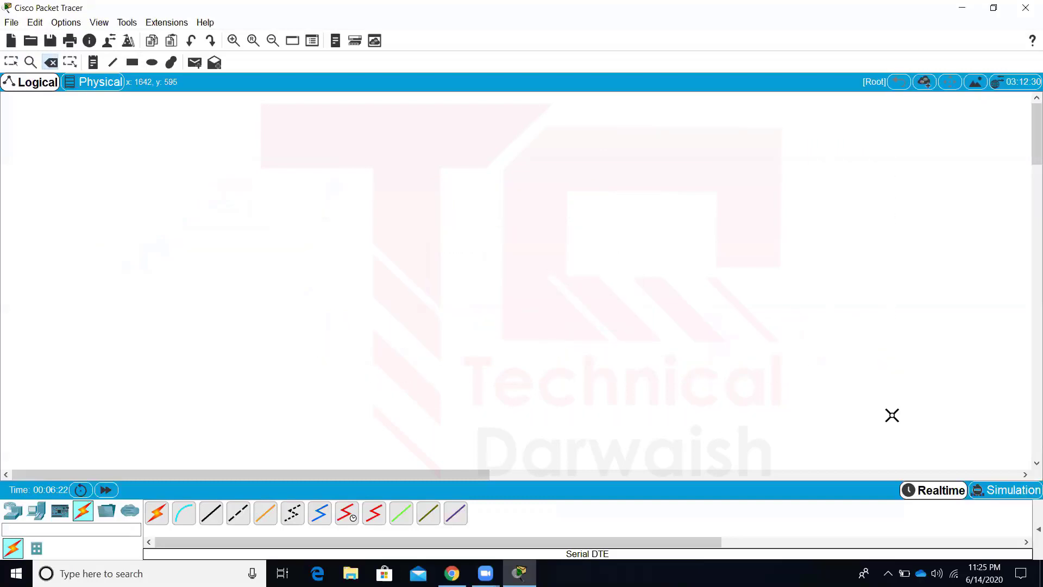
{"action": "key", "text": "Escape"}
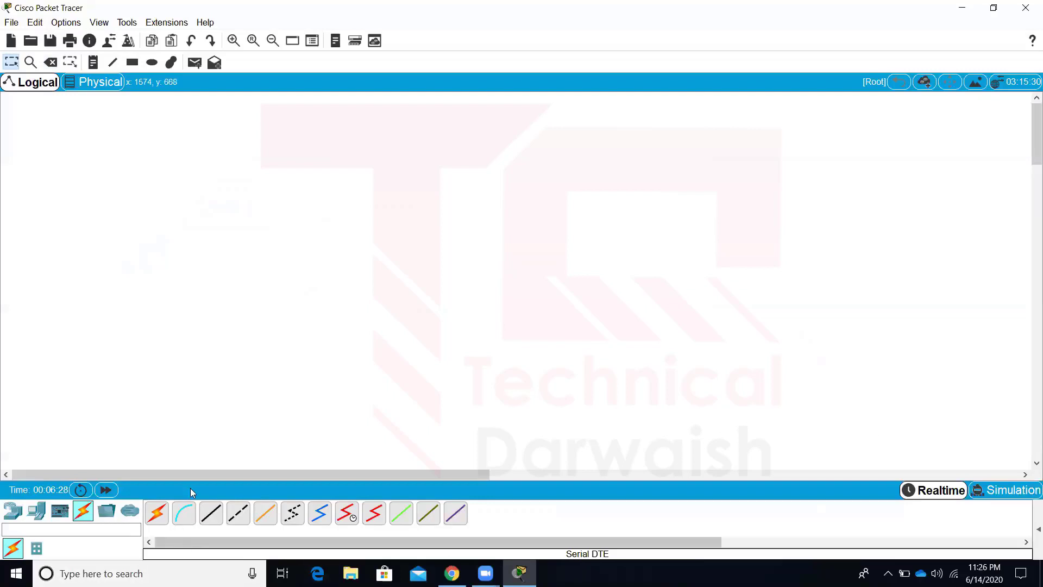
Place a 2960-24TT switch and three PCs, PC1, PC2 and PC3, below it
{"action": "left_click", "coordinate": [37, 511]}
{"action": "left_click", "coordinate": [17, 512]}
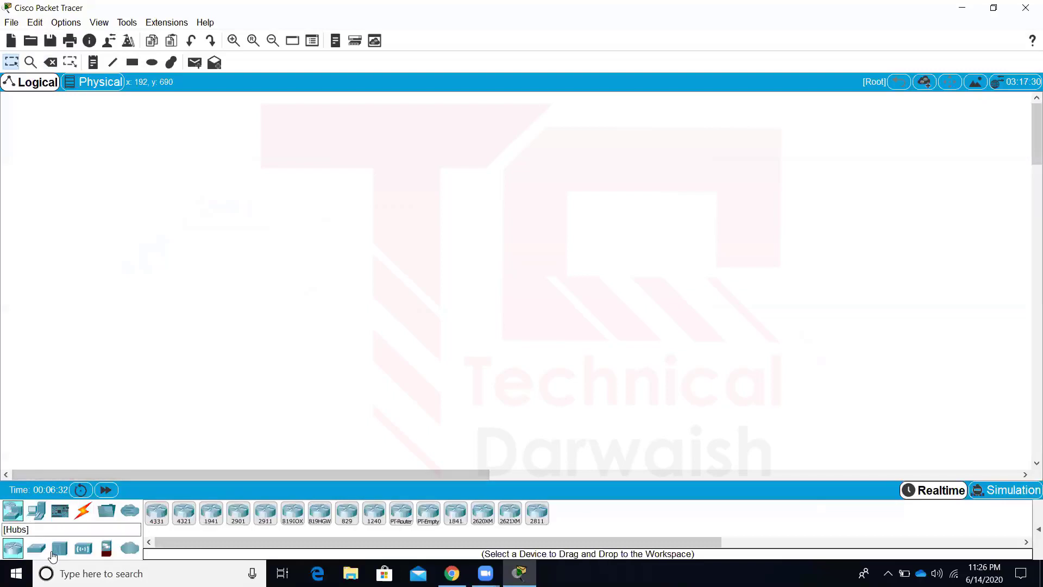
{"action": "left_click_drag", "start_coordinate": [43, 552], "coordinate": [354, 236]}
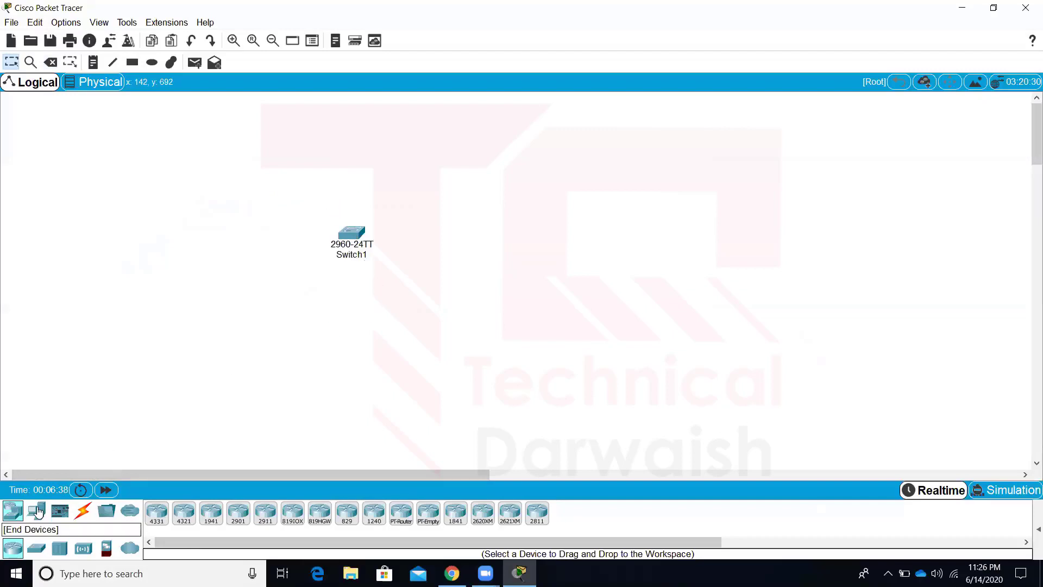
{"action": "left_click_drag", "start_coordinate": [36, 511], "coordinate": [222, 343]}
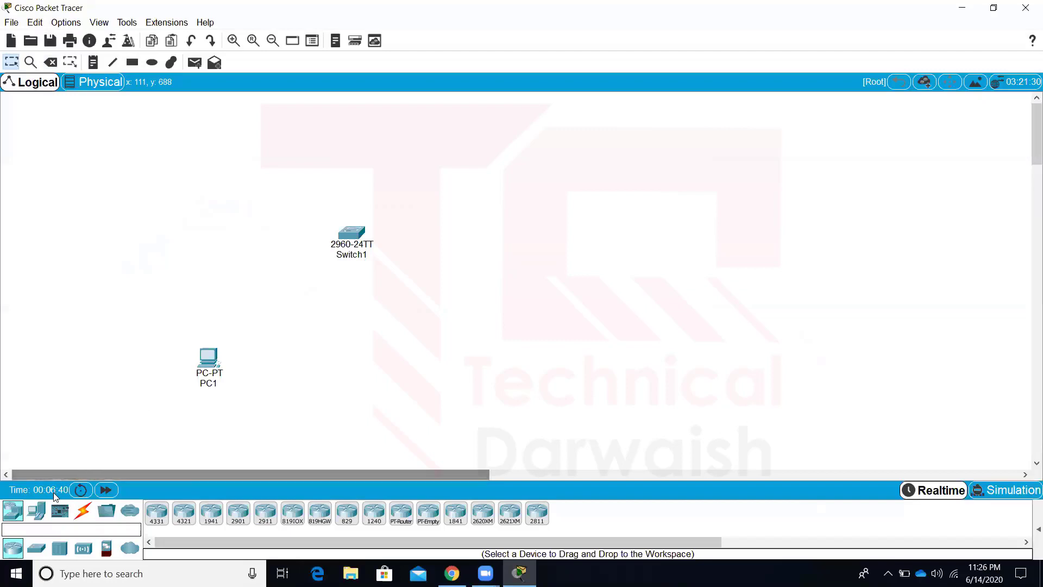
{"action": "left_click_drag", "start_coordinate": [40, 514], "coordinate": [227, 453]}
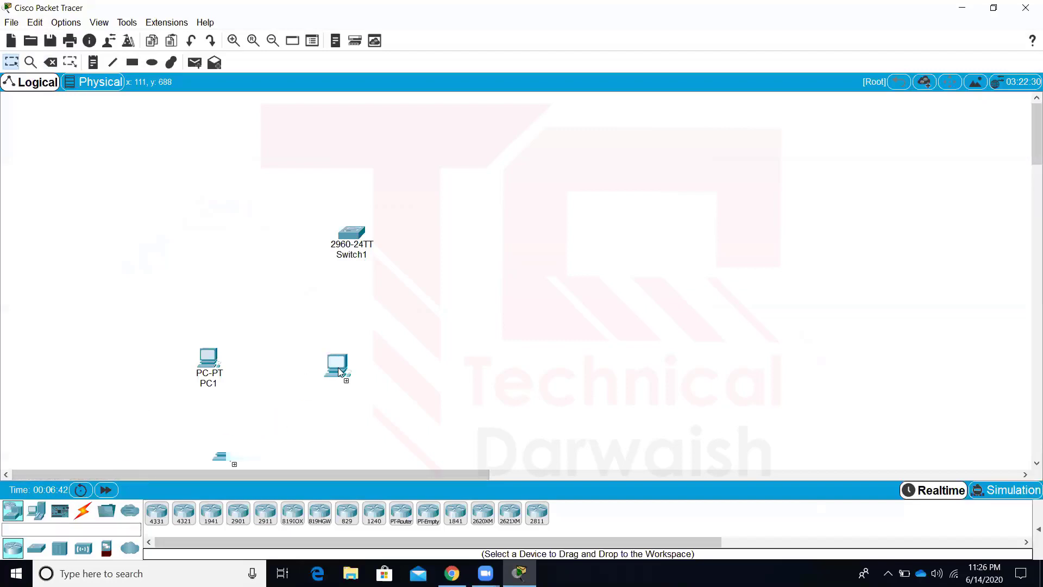
{"action": "left_click", "coordinate": [321, 356]}
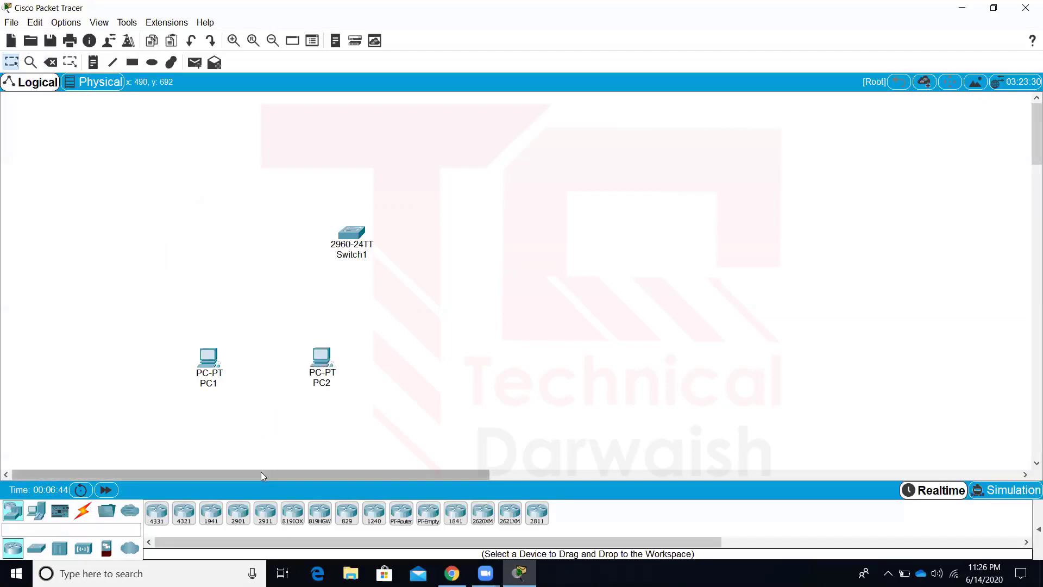
{"action": "left_click_drag", "start_coordinate": [38, 512], "coordinate": [502, 375]}
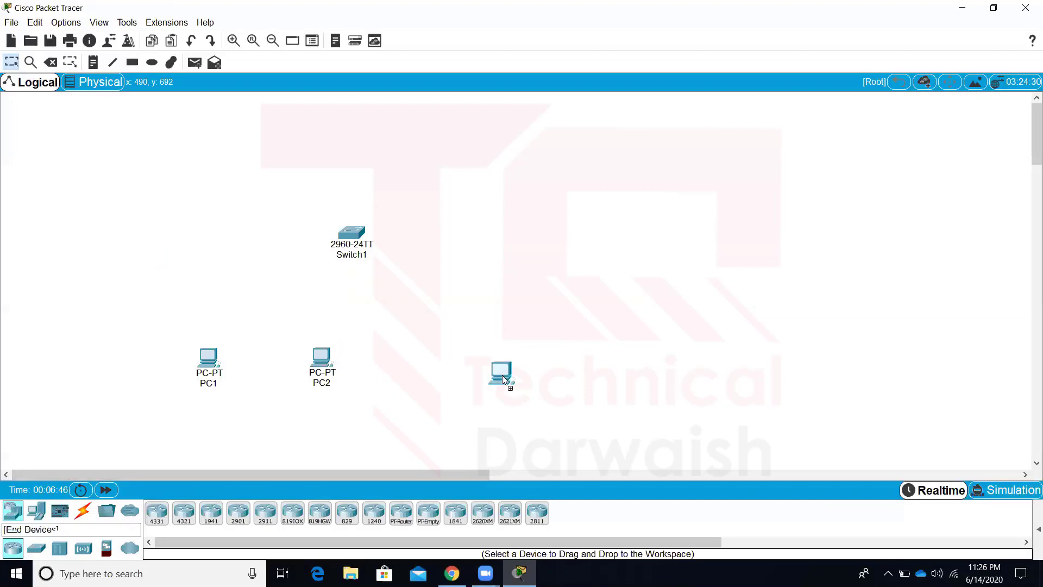
{"action": "left_click", "coordinate": [451, 346]}
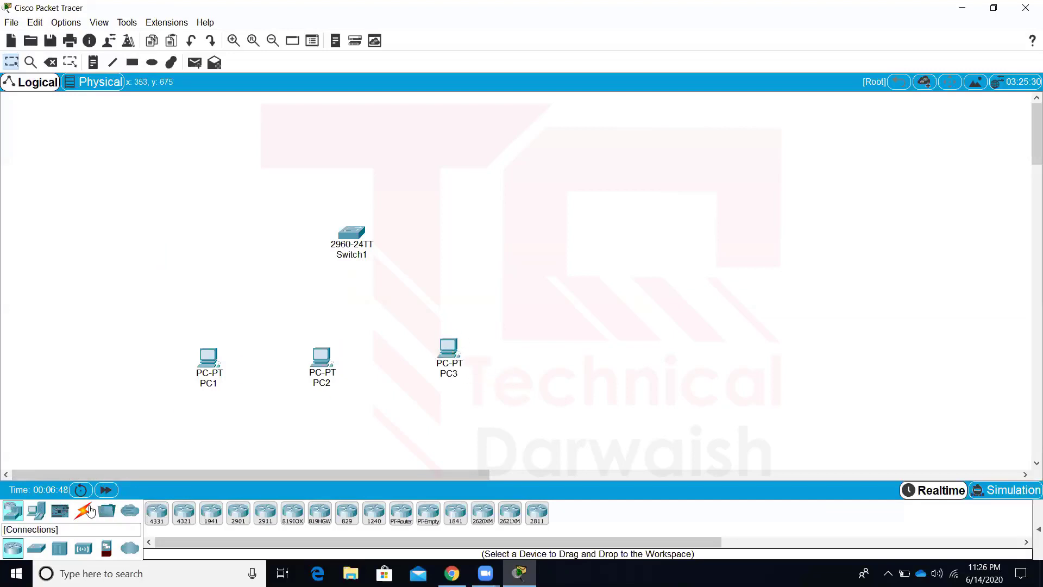
{"action": "left_click", "coordinate": [83, 511]}
Cable Switch1's FastEthernet0/1 to PC1's FastEthernet0 with copper straight-through
{"action": "left_click", "coordinate": [211, 513]}
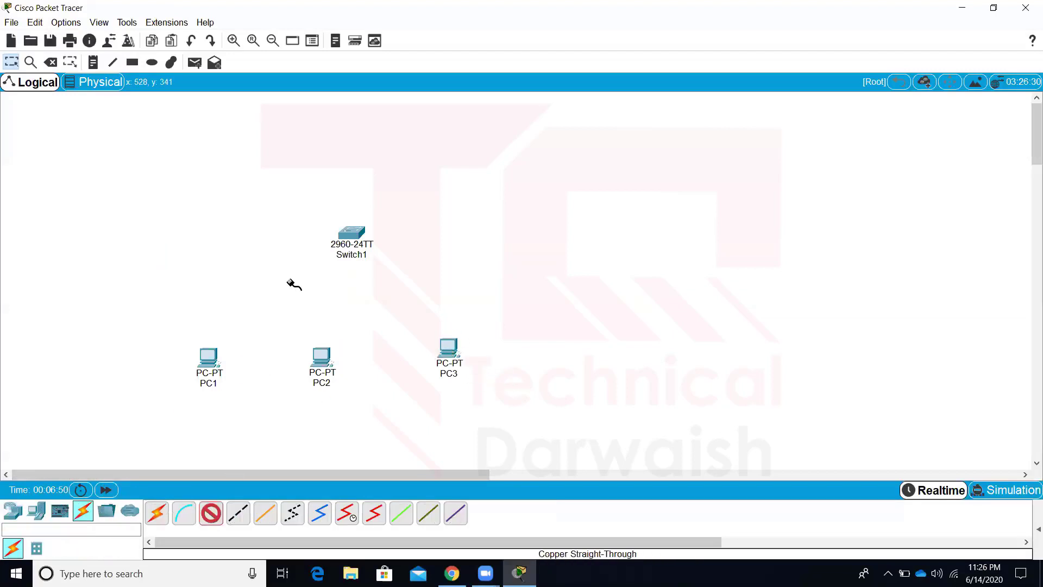
{"action": "left_click", "coordinate": [354, 232]}
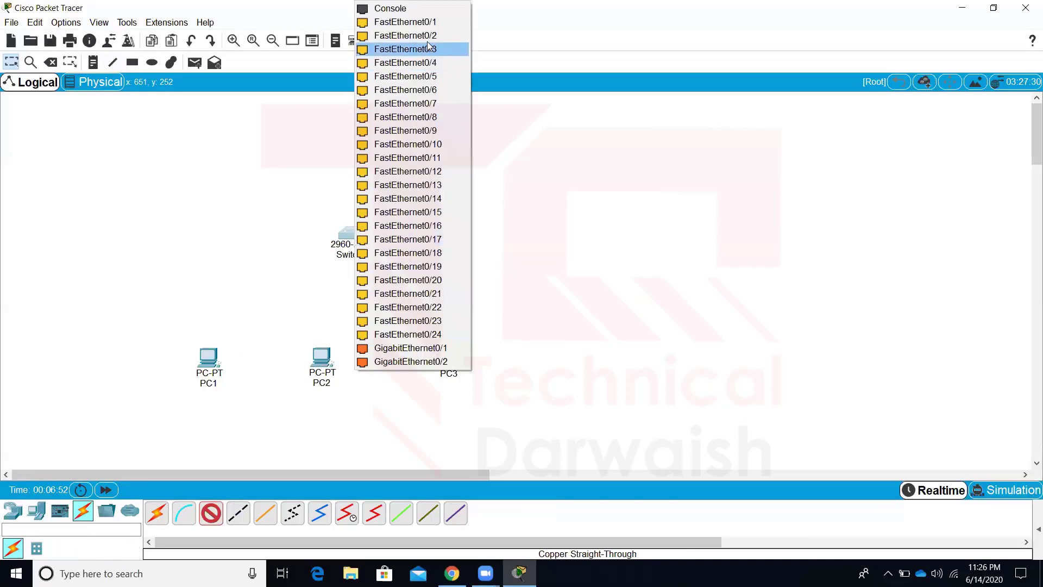
{"action": "left_click", "coordinate": [405, 22]}
{"action": "left_click", "coordinate": [207, 353]}
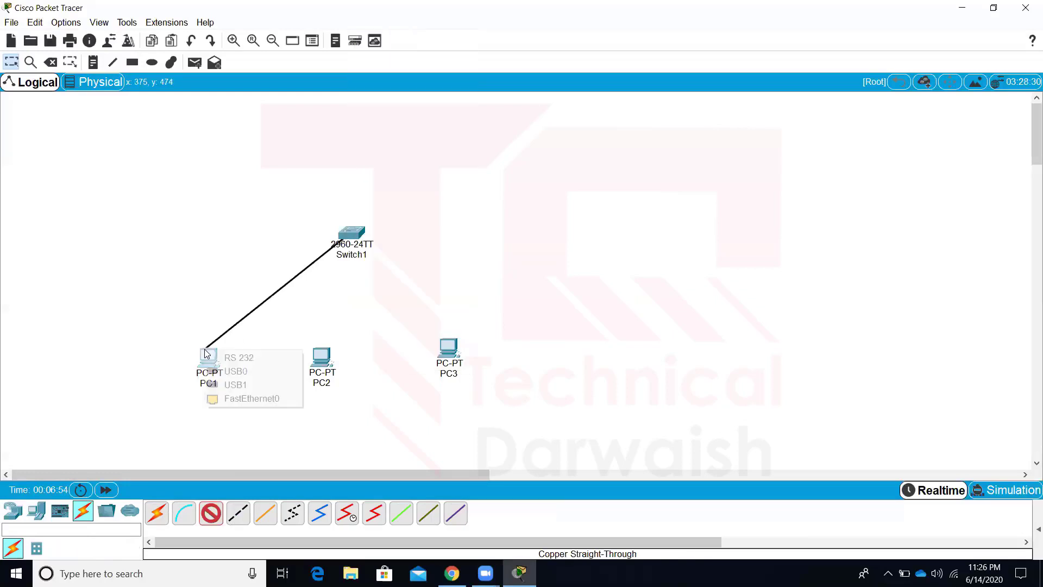
{"action": "left_click", "coordinate": [249, 399]}
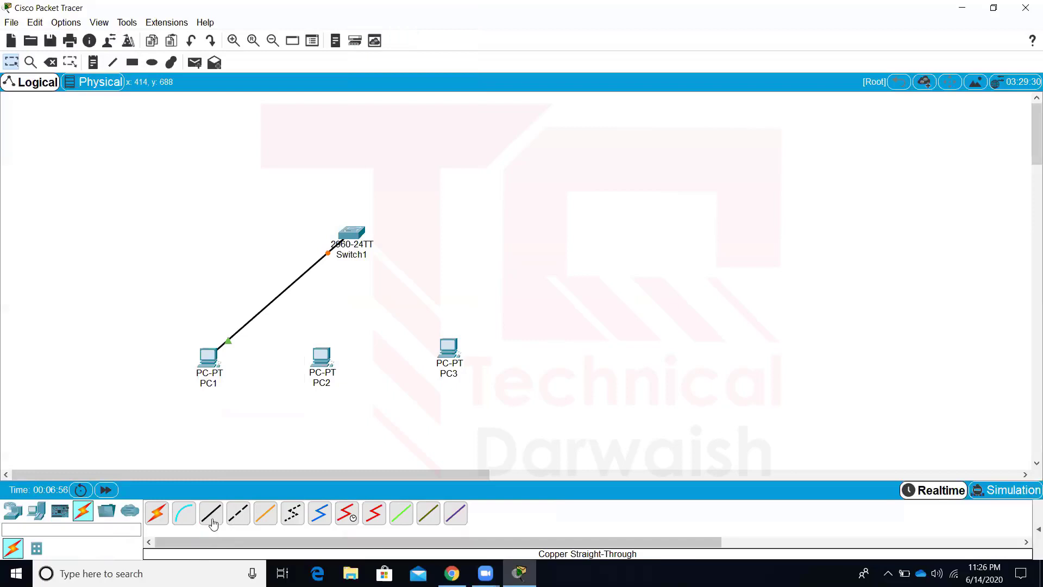
{"action": "left_click", "coordinate": [348, 234]}
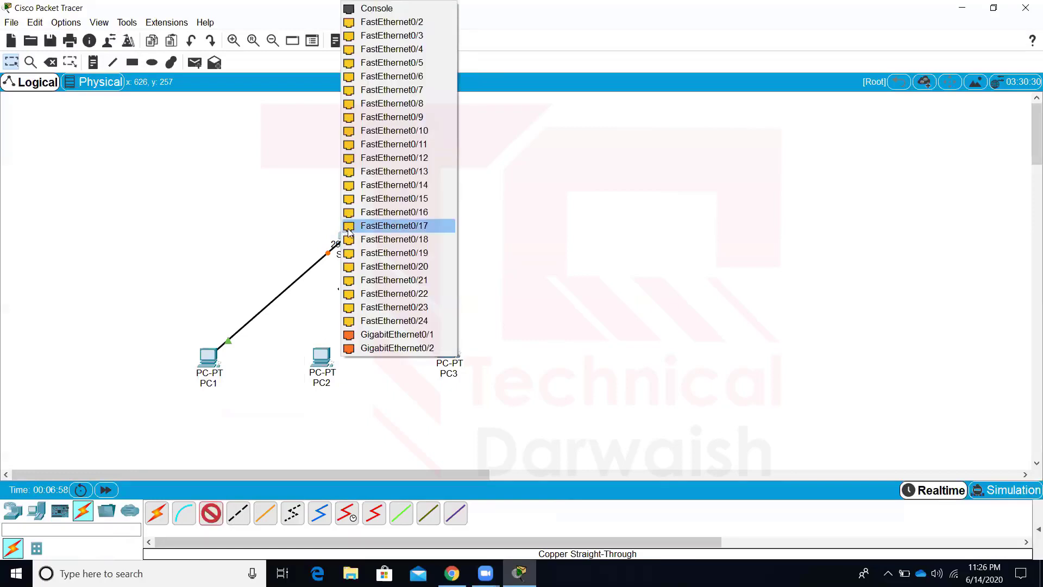
{"action": "left_click", "coordinate": [617, 216]}
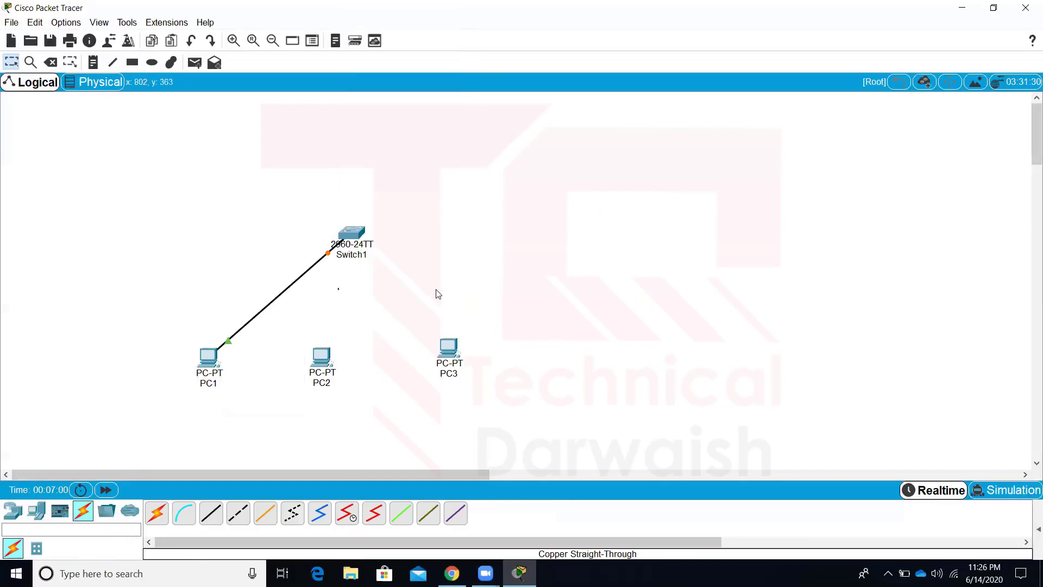
Connect Switch1 to PC2 and PC3 using the automatic connection cable
{"action": "left_click", "coordinate": [164, 518]}
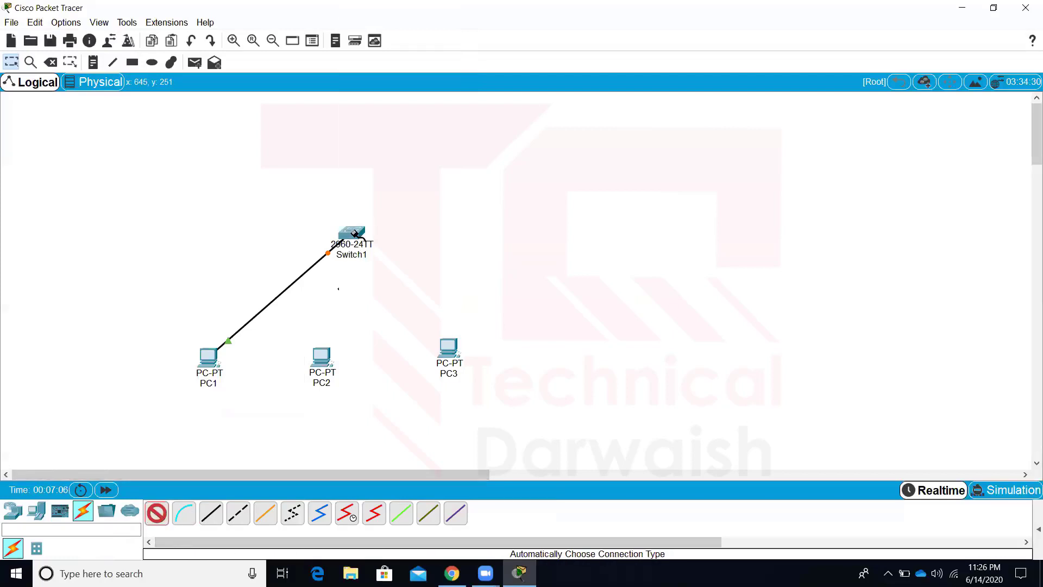
{"action": "left_click", "coordinate": [352, 236]}
{"action": "left_click", "coordinate": [334, 352]}
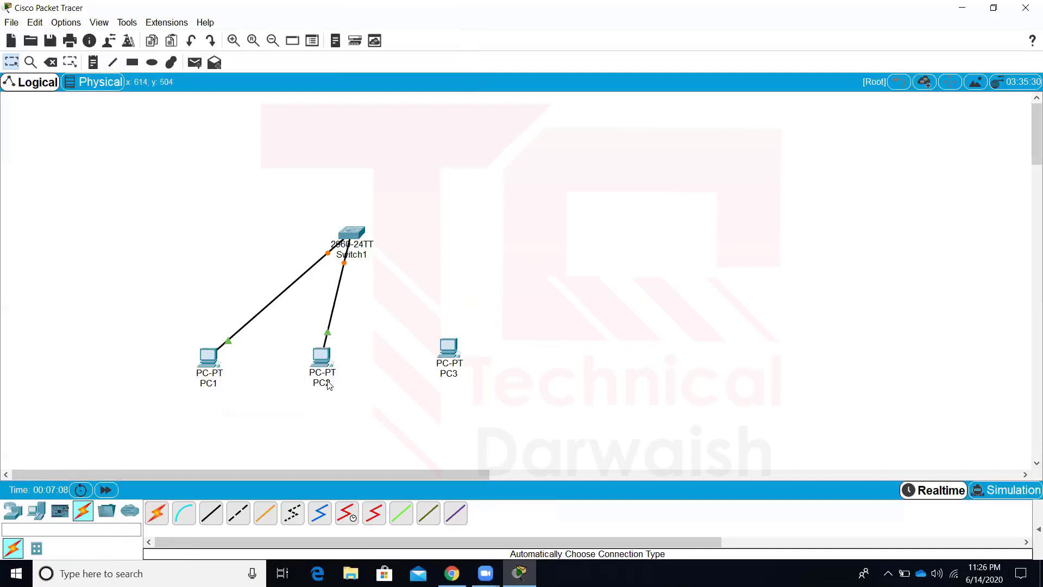
{"action": "left_click", "coordinate": [156, 513]}
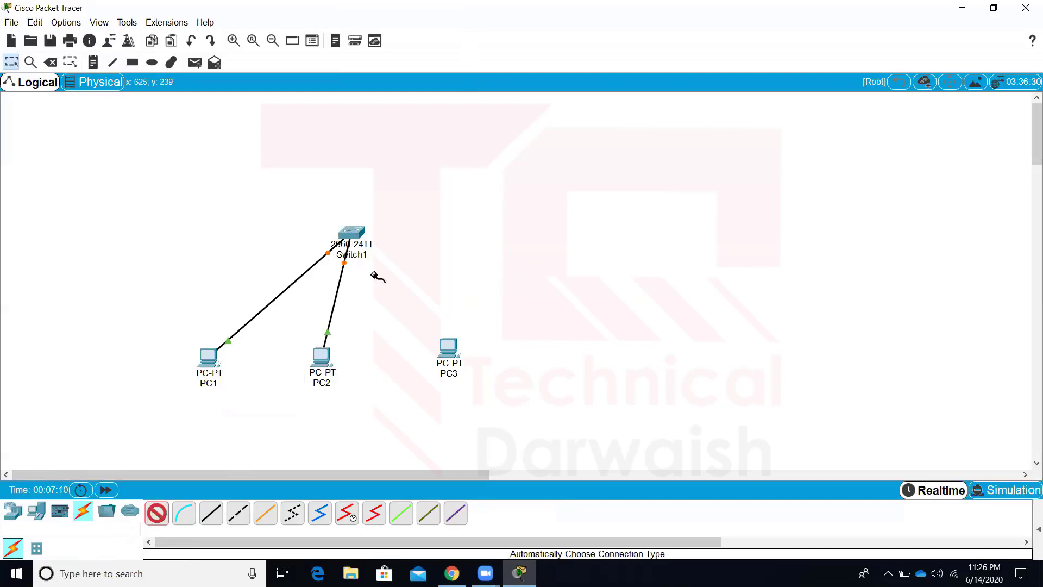
{"action": "left_click", "coordinate": [356, 235]}
{"action": "left_click", "coordinate": [457, 366]}
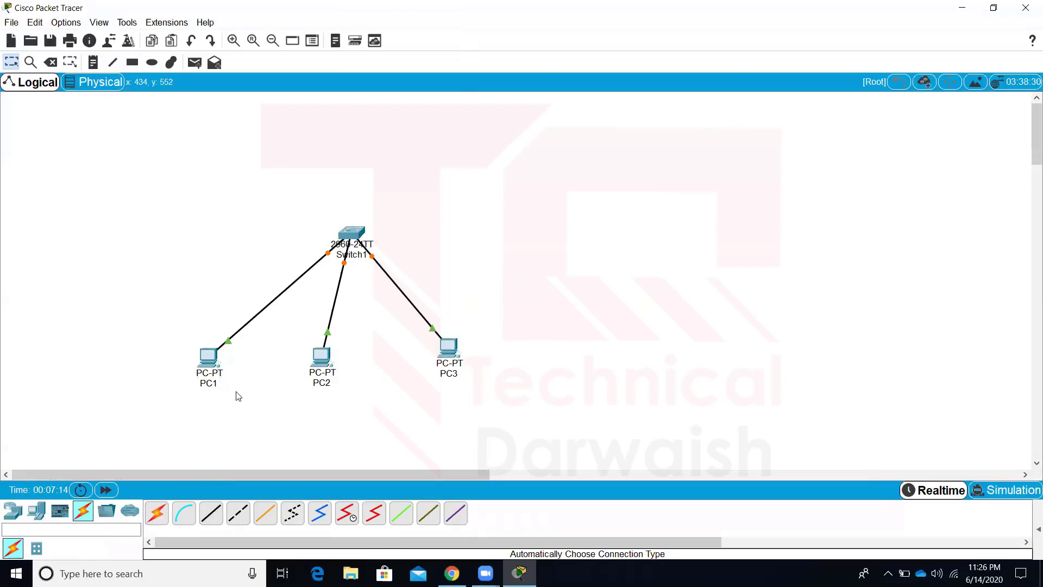
Give PC1 the static IP 10.1.1.1 with the auto-filled subnet mask
{"action": "left_click", "coordinate": [211, 359]}
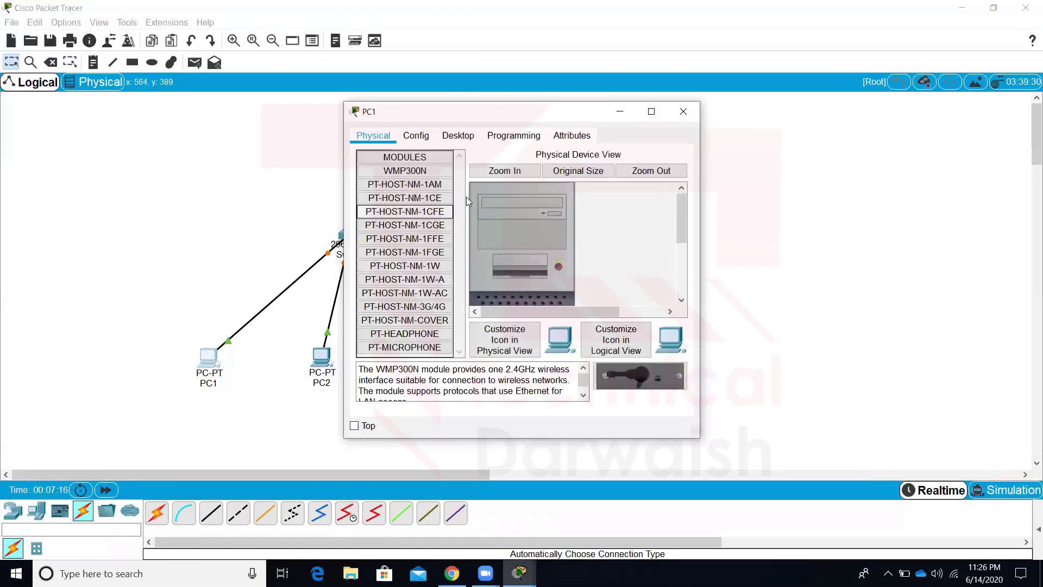
{"action": "left_click", "coordinate": [457, 140]}
{"action": "left_click", "coordinate": [395, 205]}
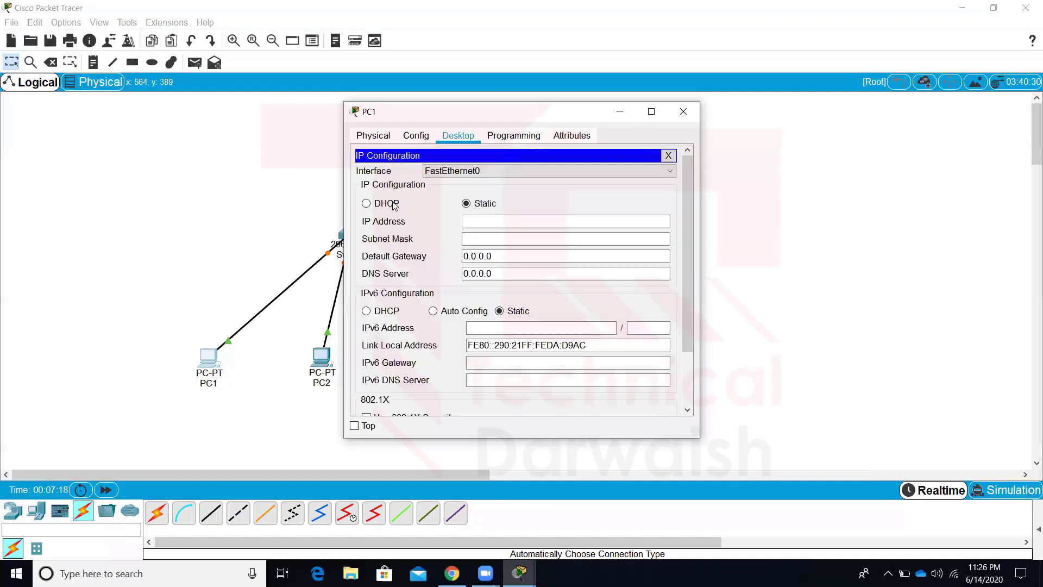
{"action": "left_click", "coordinate": [508, 219]}
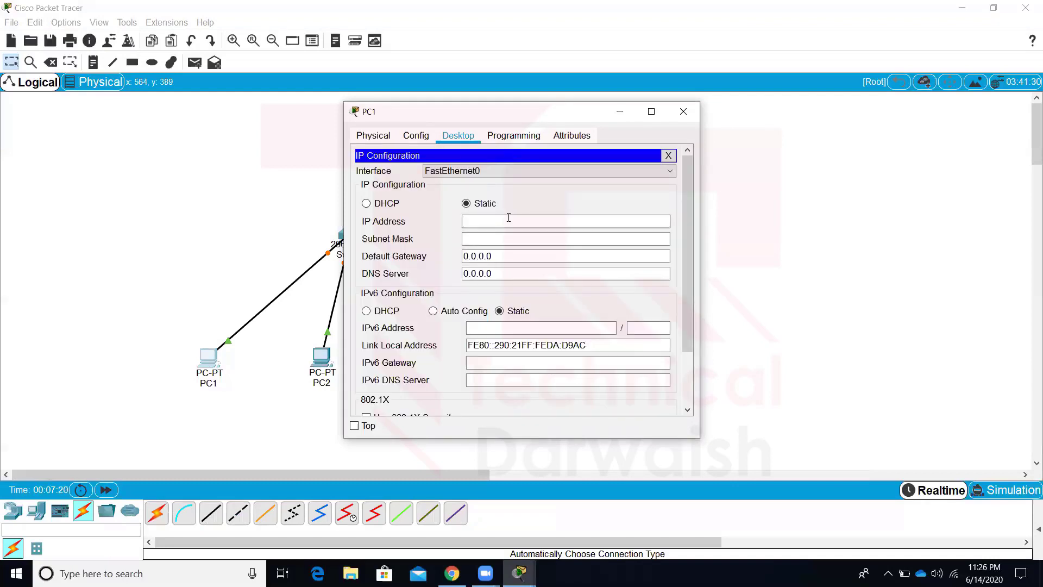
{"action": "type", "text": "10.1.1.1"}
{"action": "key", "text": "Tab"}
{"action": "key", "text": "Tab"}
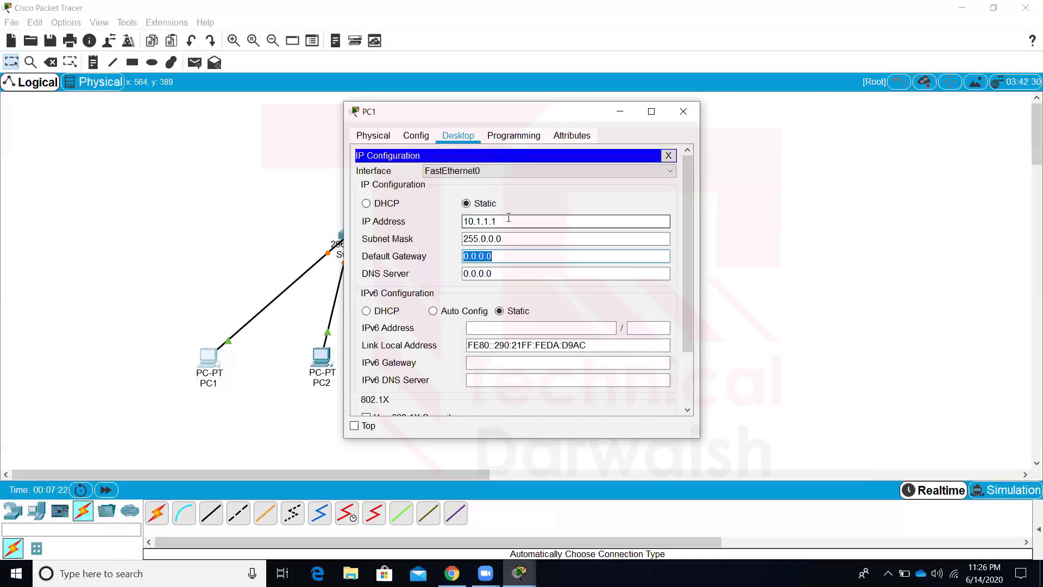
{"action": "left_click", "coordinate": [683, 111]}
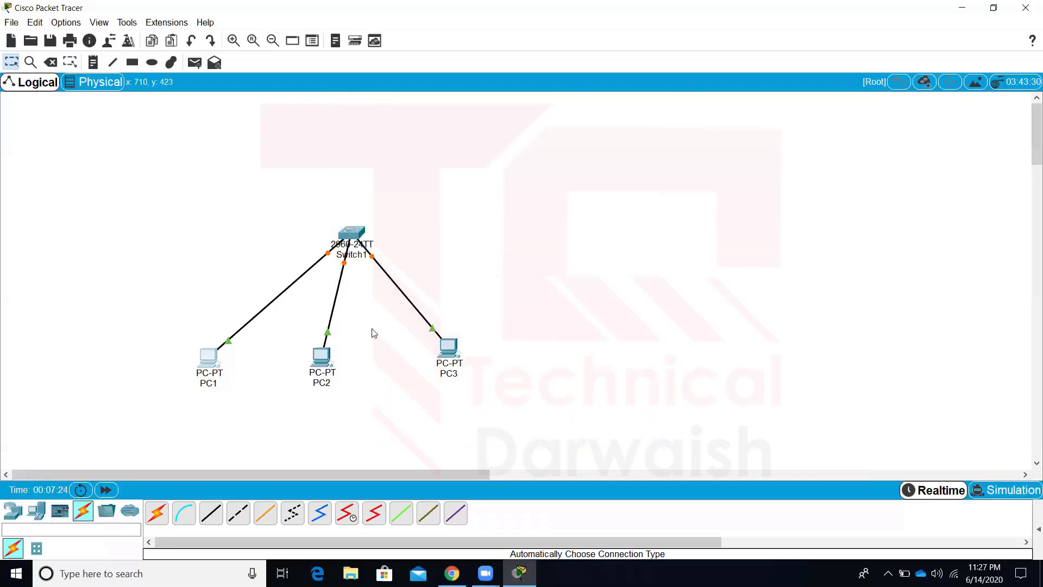
Give PC2 the static IP 10.1.1.2 with the auto-filled 255.0.0.0 mask
{"action": "left_click", "coordinate": [322, 357]}
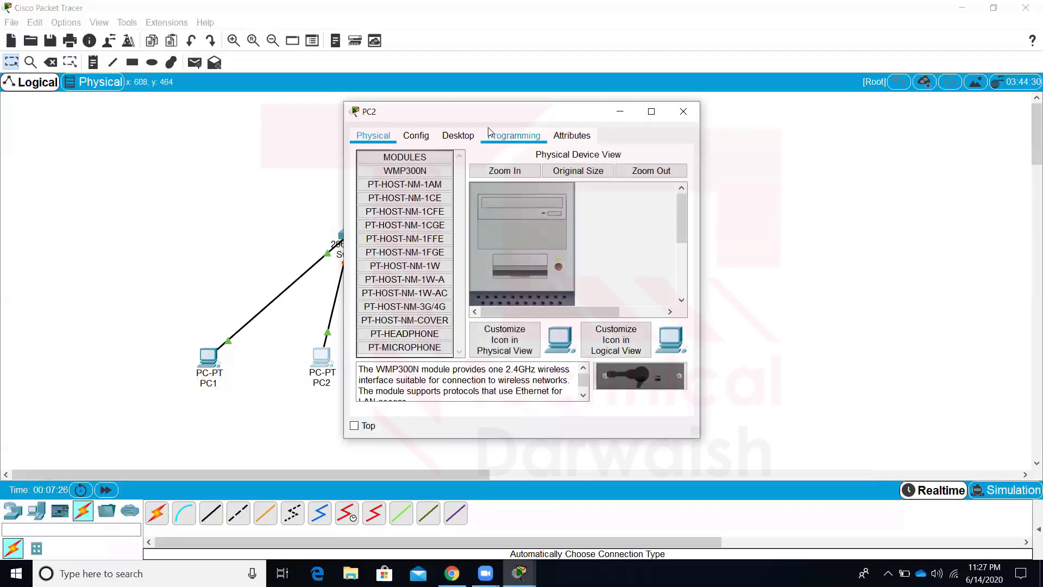
{"action": "left_click", "coordinate": [460, 136]}
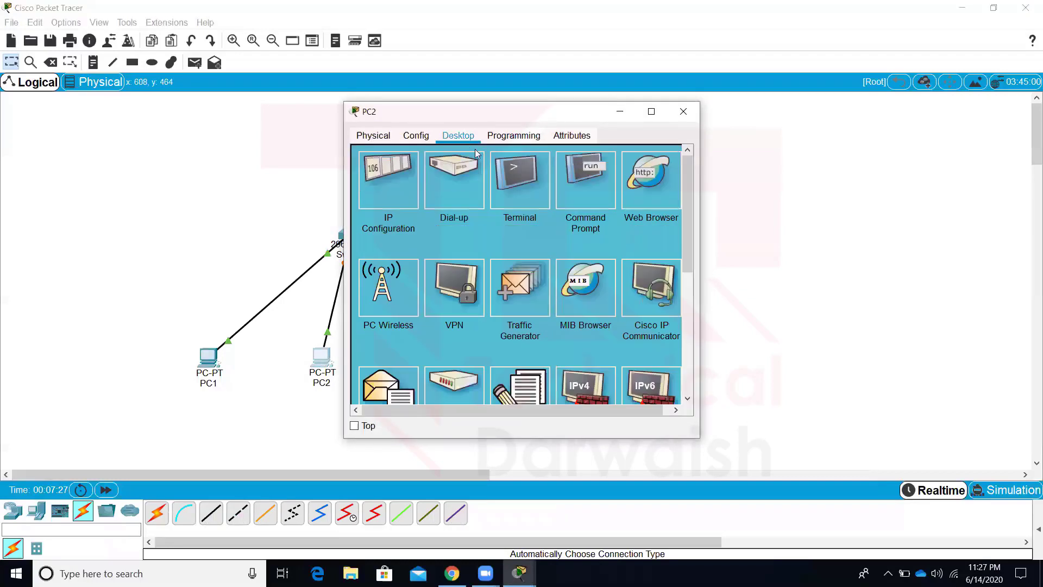
{"action": "left_click", "coordinate": [406, 189]}
{"action": "left_click", "coordinate": [496, 221]}
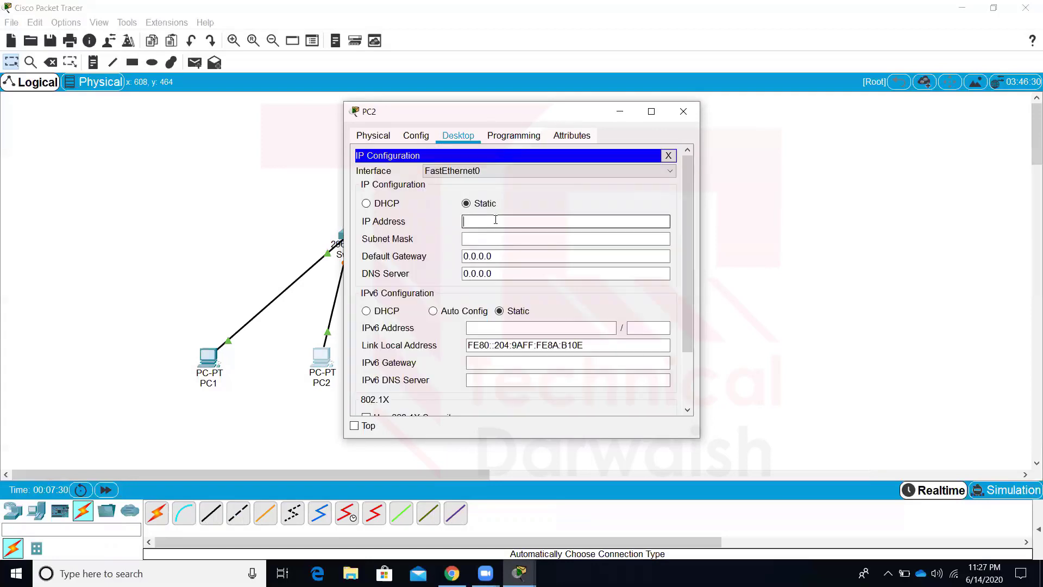
{"action": "type", "text": "10.1.1.2"}
{"action": "key", "text": "Tab"}
{"action": "key", "text": "Tab"}
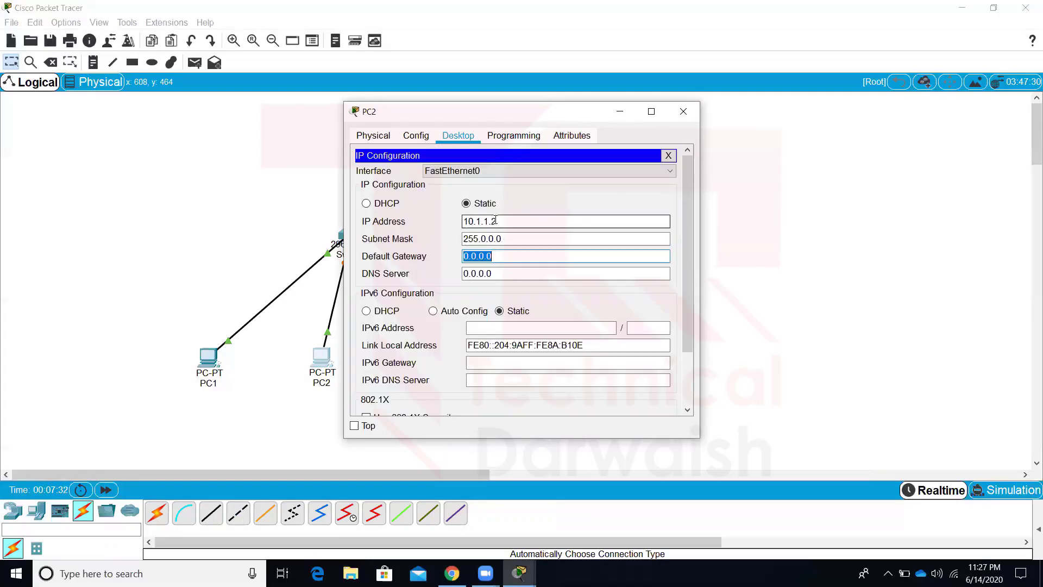
{"action": "left_click", "coordinate": [684, 112]}
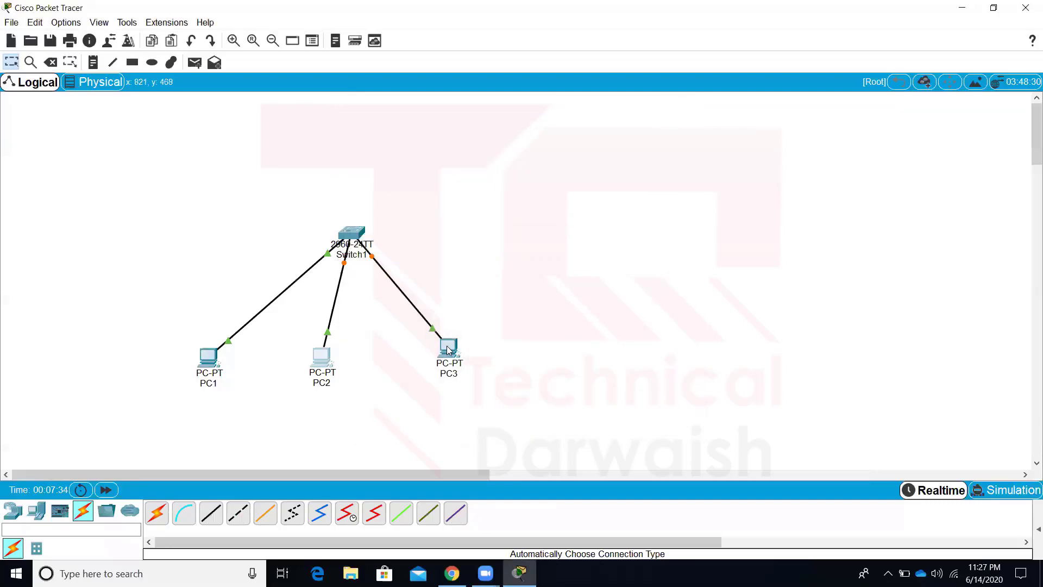
Give PC3 the static IP 10.1.1.3 with the auto-filled 255.0.0.0 mask
{"action": "left_click", "coordinate": [450, 351]}
{"action": "left_click", "coordinate": [450, 138]}
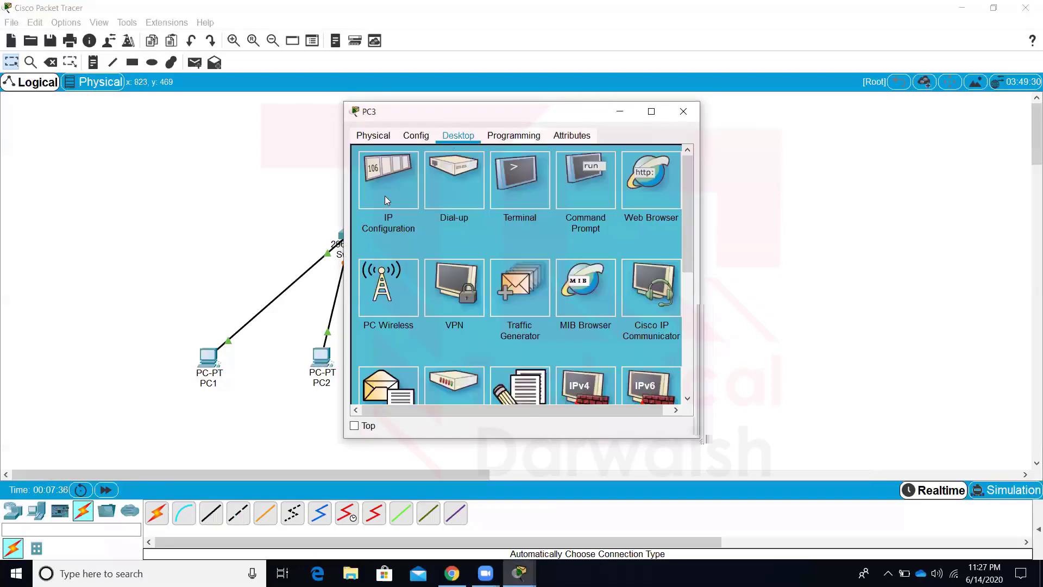
{"action": "left_click", "coordinate": [385, 197]}
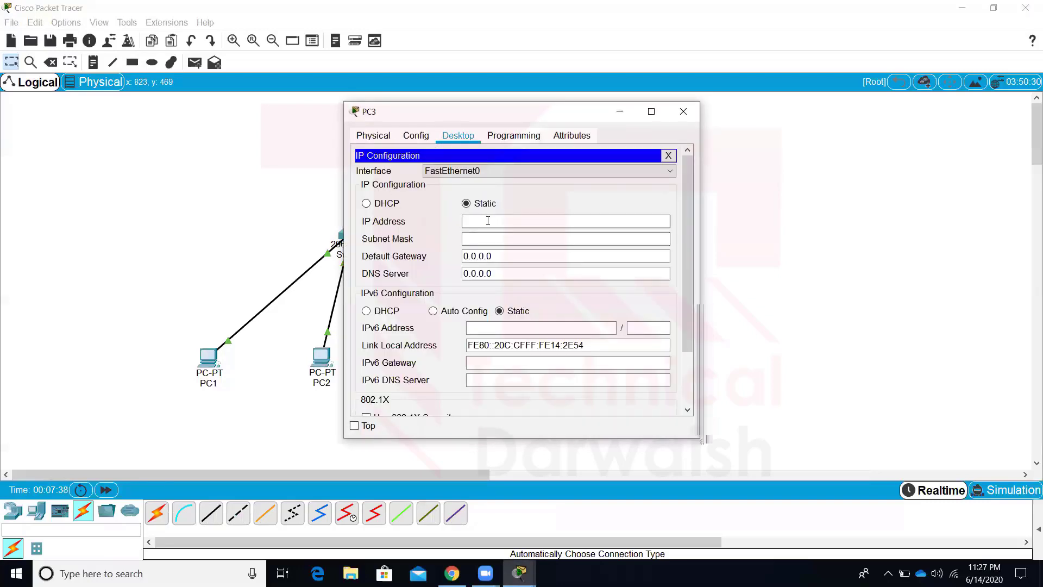
{"action": "type", "text": "10.1.1.3"}
{"action": "key", "text": "Tab"}
{"action": "key", "text": "Tab"}
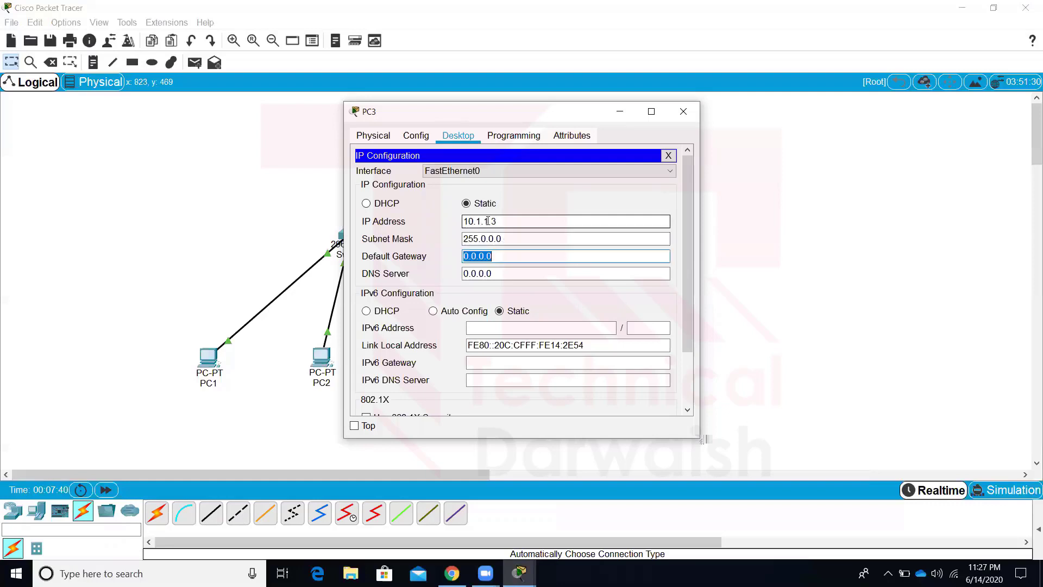
{"action": "left_click", "coordinate": [684, 112]}
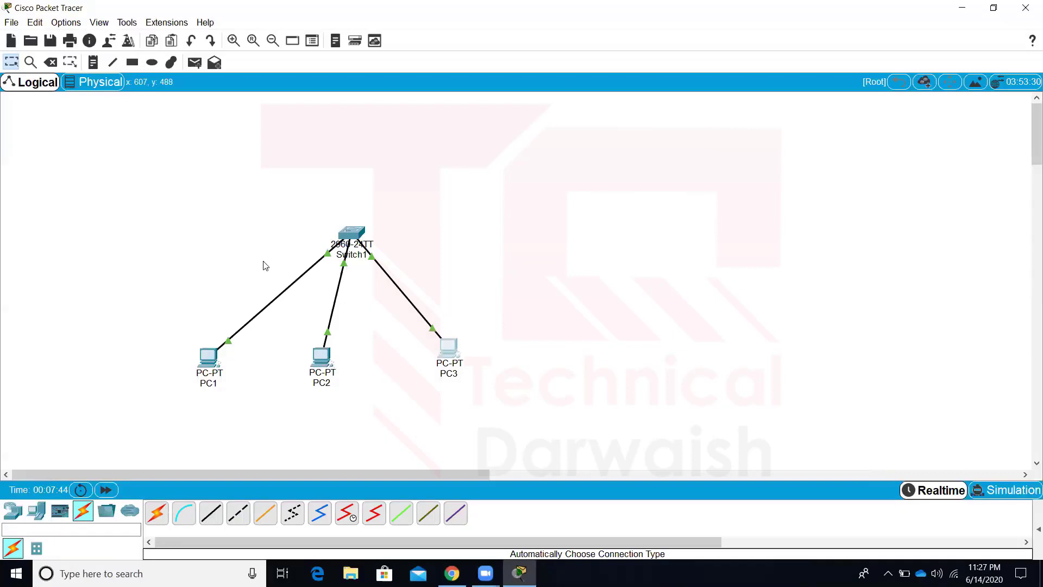
Add text notes 10.1.1.1, 10.1.1.2 and 10.1.1.3 beneath PC1, PC2 and PC3
{"action": "left_click", "coordinate": [93, 63]}
{"action": "left_click", "coordinate": [187, 392]}
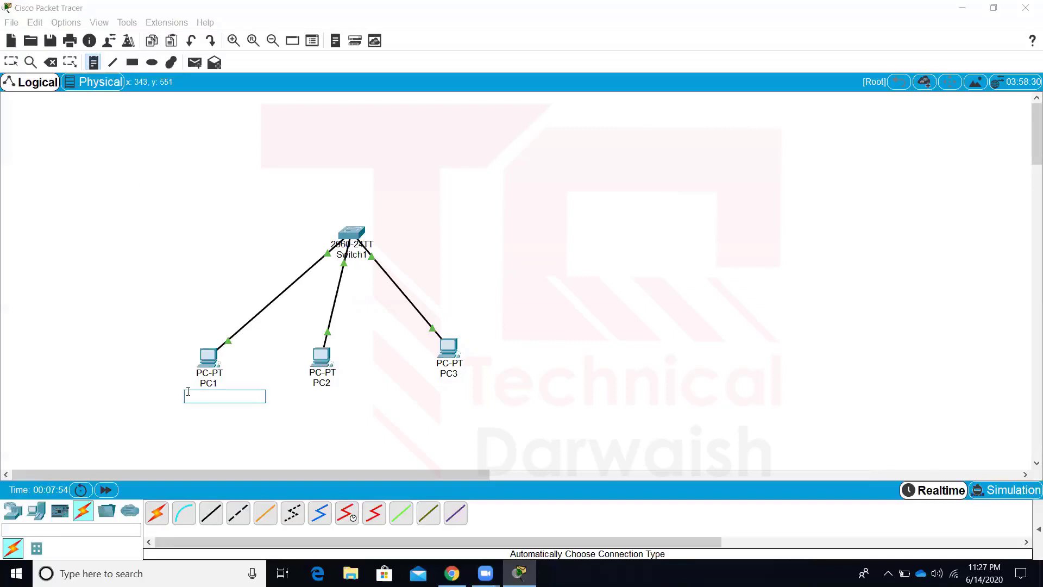
{"action": "type", "text": "10.1.1.1"}
{"action": "left_click", "coordinate": [203, 228]}
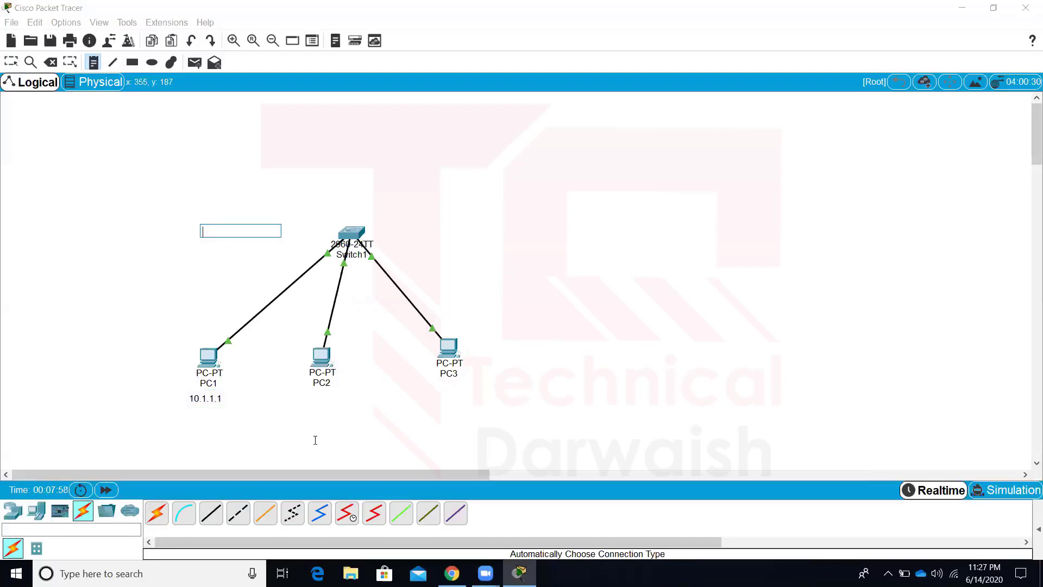
{"action": "left_click", "coordinate": [305, 395]}
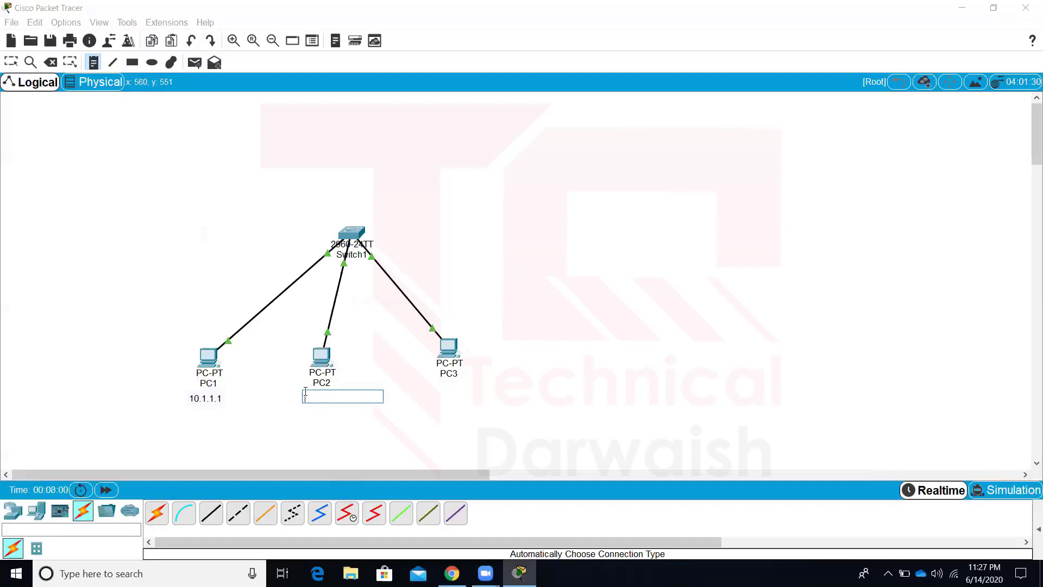
{"action": "type", "text": "10.1.1.2"}
{"action": "left_click", "coordinate": [429, 389]}
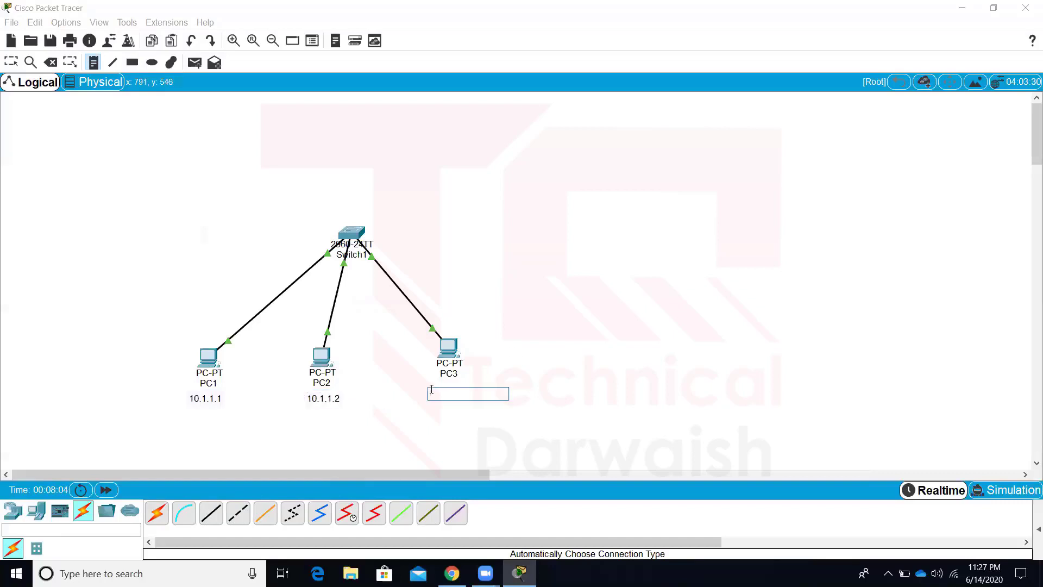
{"action": "type", "text": "10.1.1.3"}
{"action": "left_click", "coordinate": [531, 325]}
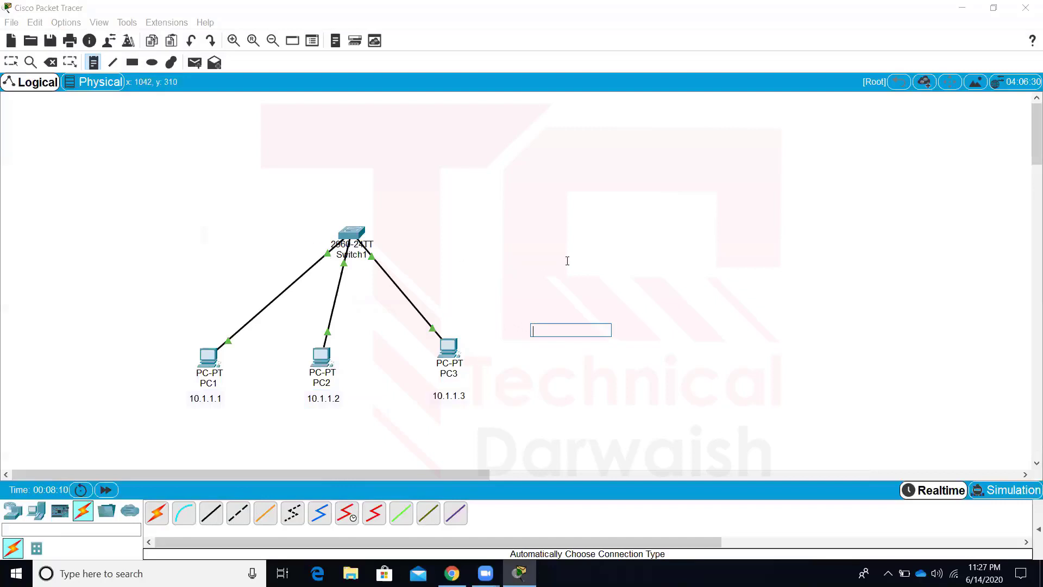
{"action": "key", "text": "Escape"}
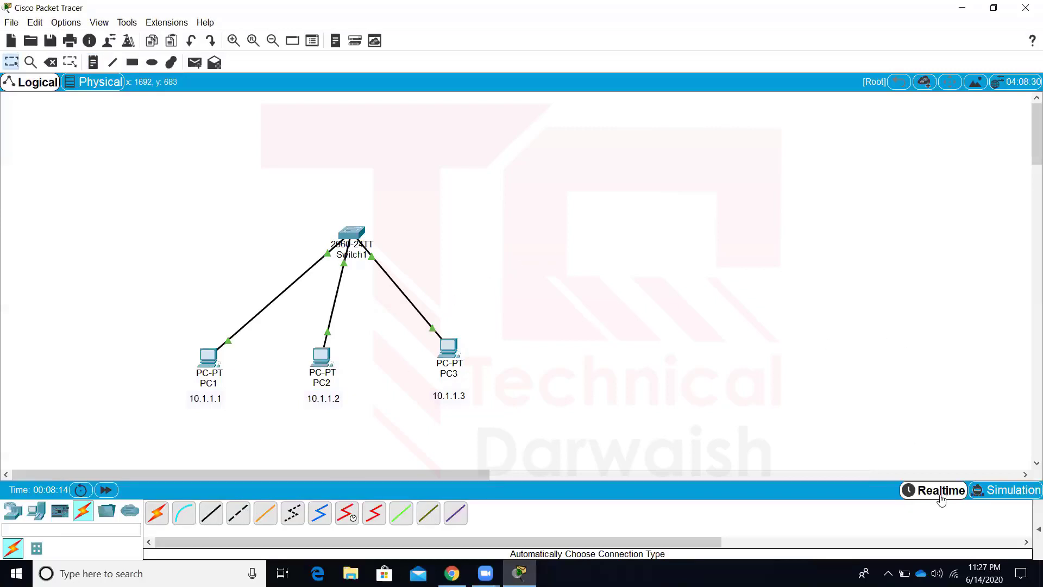
Run arp -a in PC1's Command Prompt to show its empty ARP table
{"action": "left_click", "coordinate": [208, 358]}
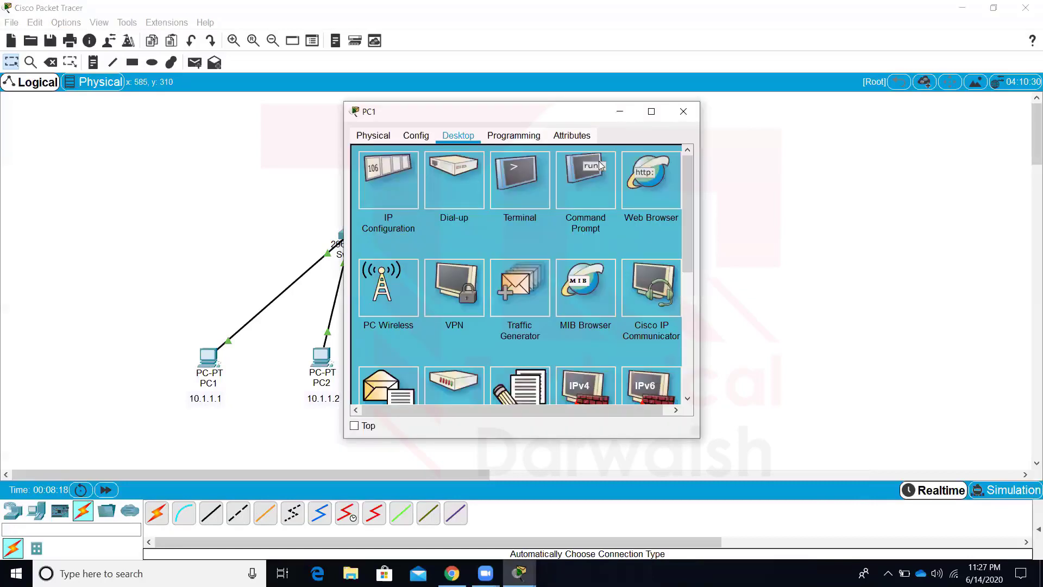
{"action": "left_click", "coordinate": [600, 165]}
{"action": "type", "text": "arp"}
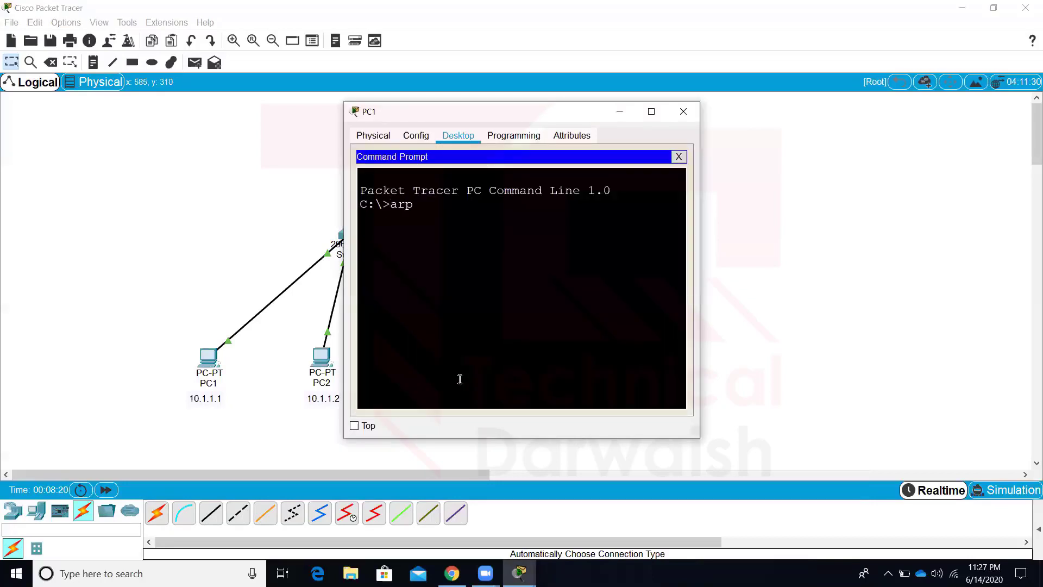
{"action": "type", "text": " -a"}
{"action": "key", "text": "Return"}
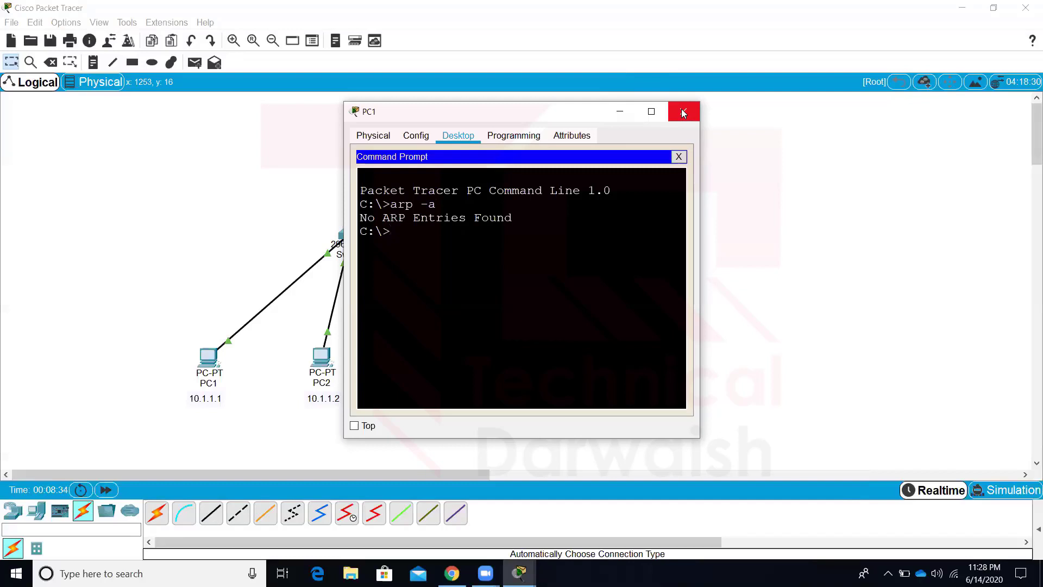
Reopen PC1's Command Prompt and ping 10.1.1.2
{"action": "left_click", "coordinate": [683, 113]}
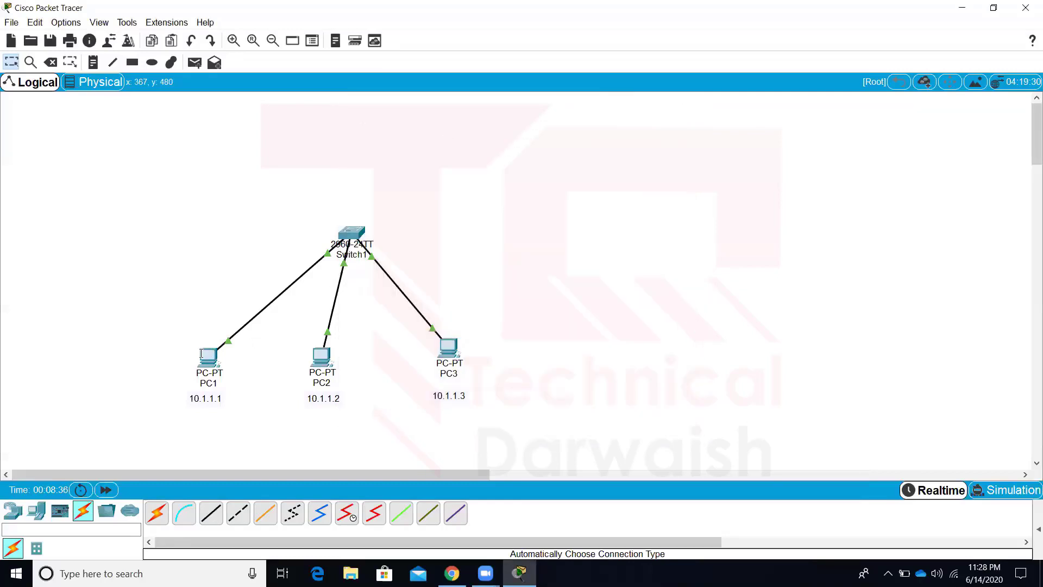
{"action": "left_click", "coordinate": [202, 356]}
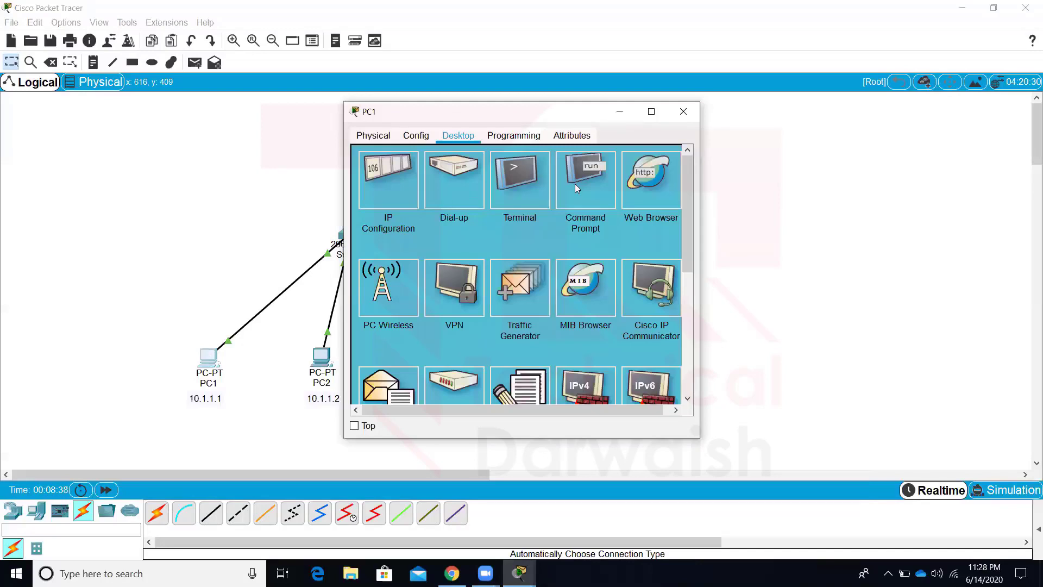
{"action": "left_click", "coordinate": [575, 184]}
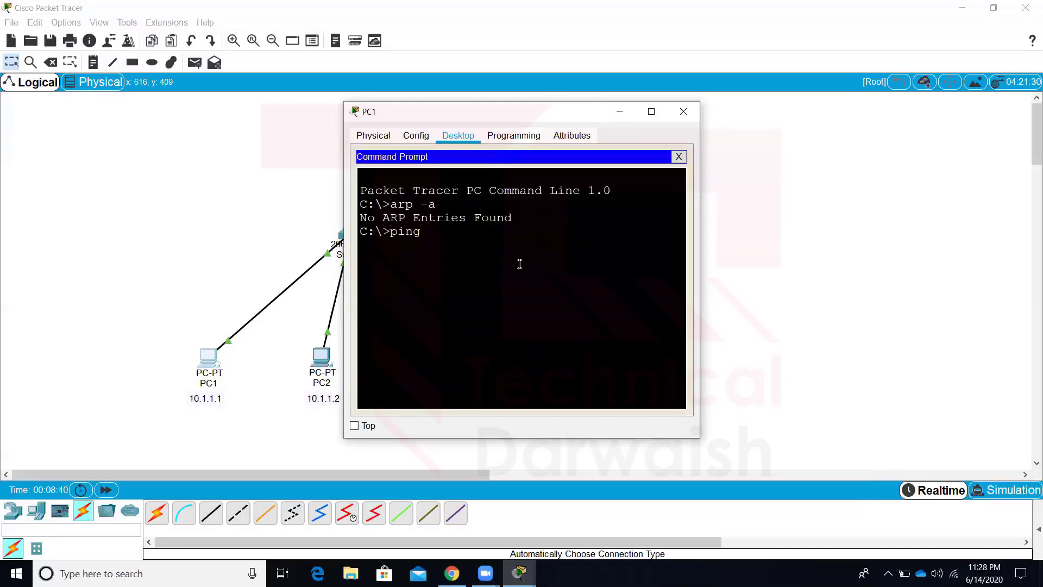
{"action": "type", "text": "ping 10.1.1.2"}
{"action": "key", "text": "Return"}
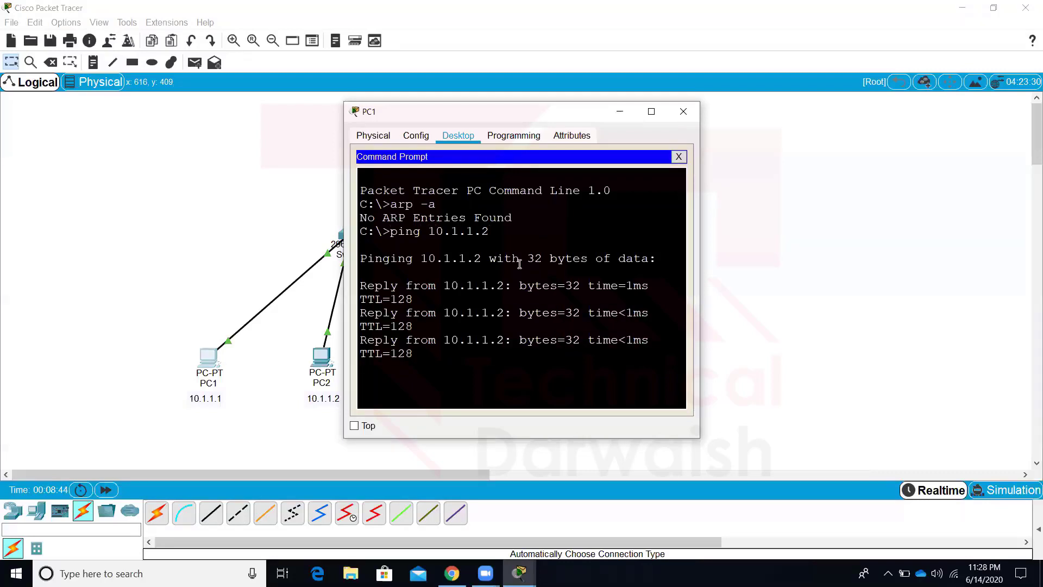
Maximize PC1's window and run arp -a to view the learned 10.1.1.2 entry
{"action": "left_click", "coordinate": [651, 113]}
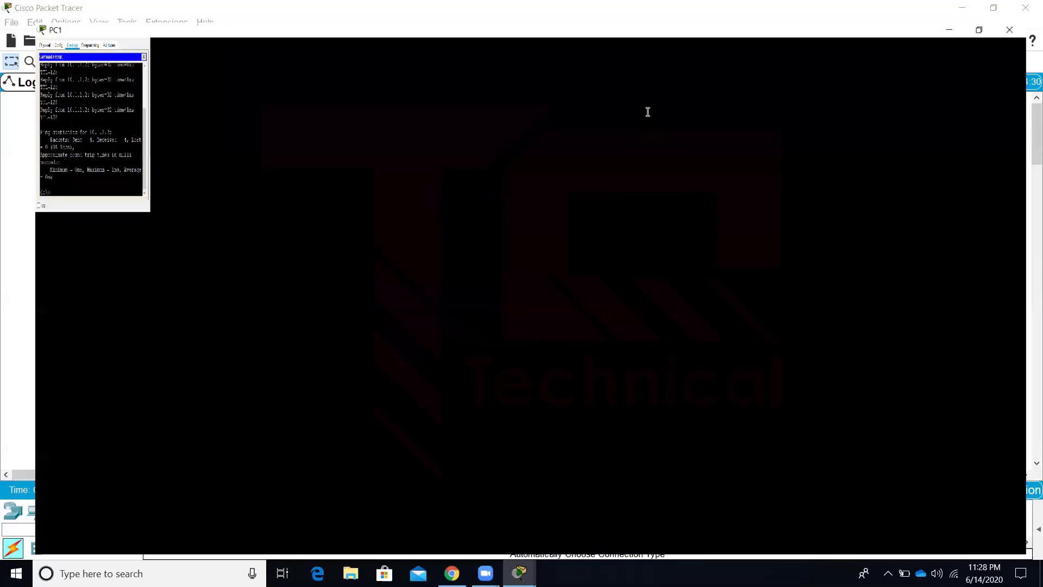
{"action": "type", "text": "arp -a"}
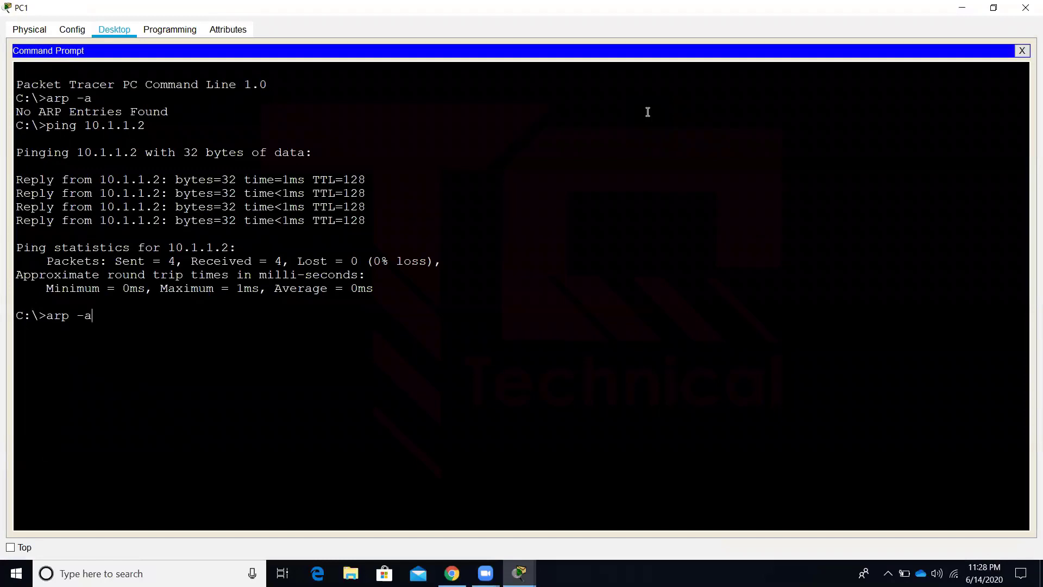
{"action": "key", "text": "Return"}
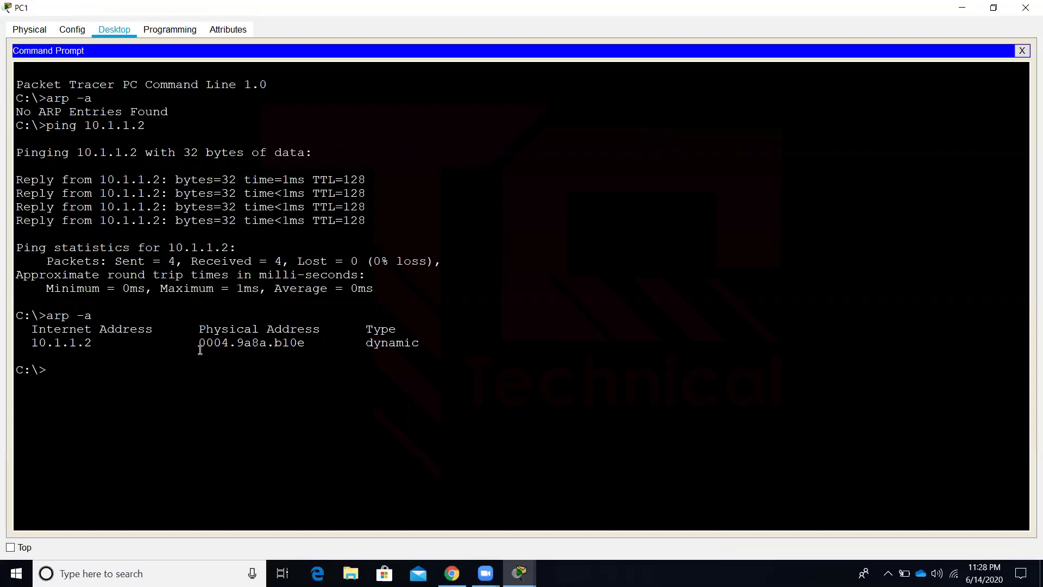
{"action": "left_click_drag", "start_coordinate": [198, 343], "coordinate": [304, 341]}
{"action": "left_click", "coordinate": [200, 444]}
Ping 10.1.1.3, run arp -a again to see the new dynamic entry, then close PC1
{"action": "type", "text": "ping 10.1.1.3"}
{"action": "key", "text": "Return"}
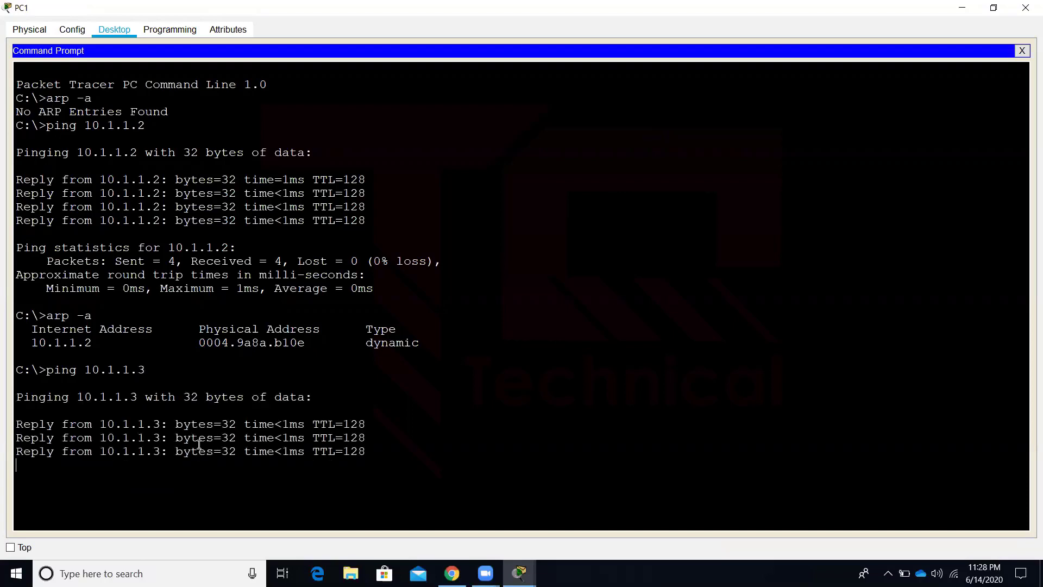
{"action": "type", "text": "arp -a"}
{"action": "key", "text": "Return"}
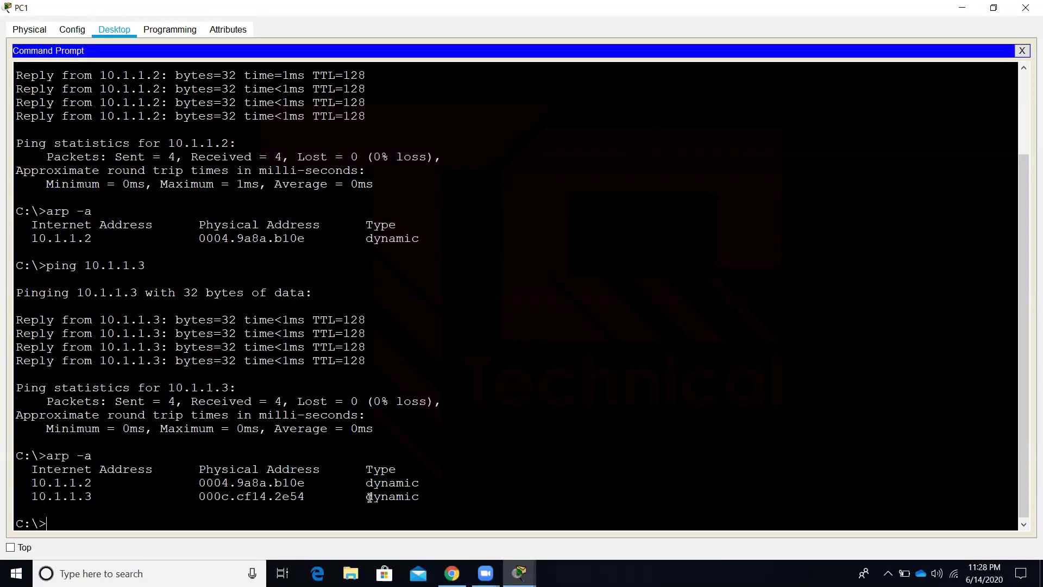
{"action": "left_click_drag", "start_coordinate": [365, 496], "coordinate": [426, 495]}
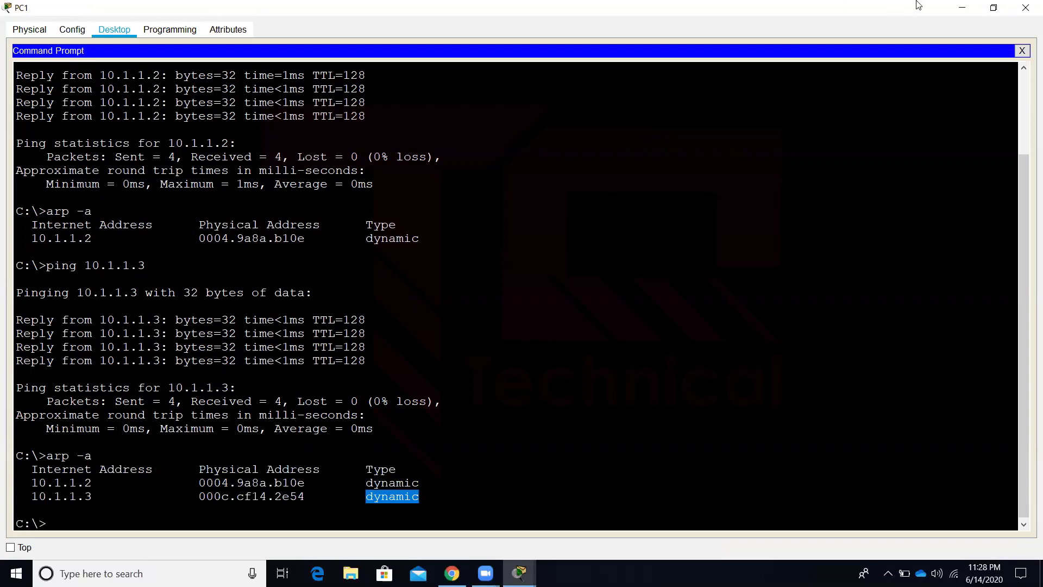
{"action": "left_click", "coordinate": [962, 8]}
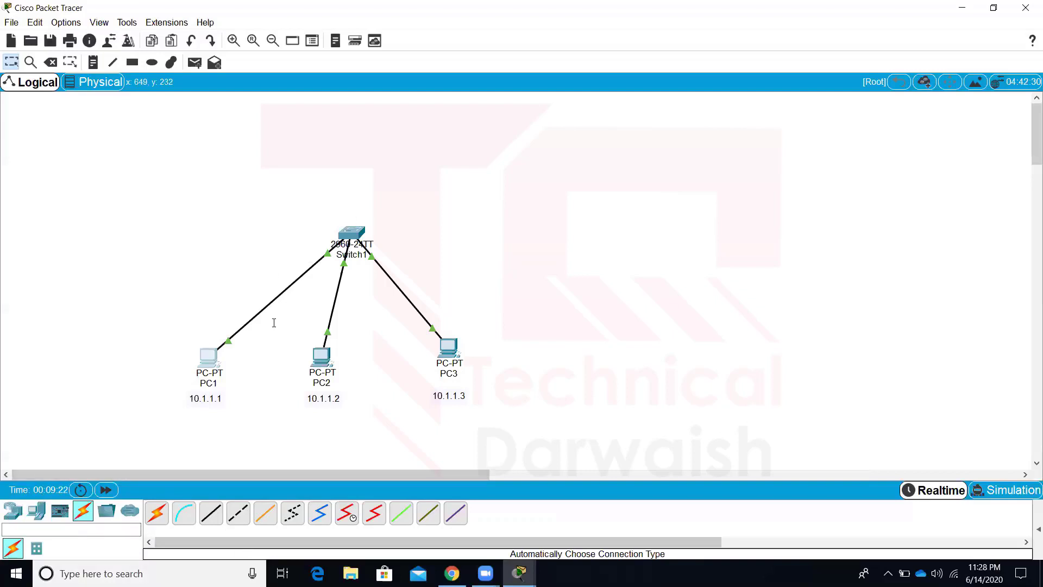
Place a new switch, Switch2, at the upper right with PC4 and PC5 beneath it
{"action": "left_click", "coordinate": [25, 509]}
{"action": "left_click", "coordinate": [36, 548]}
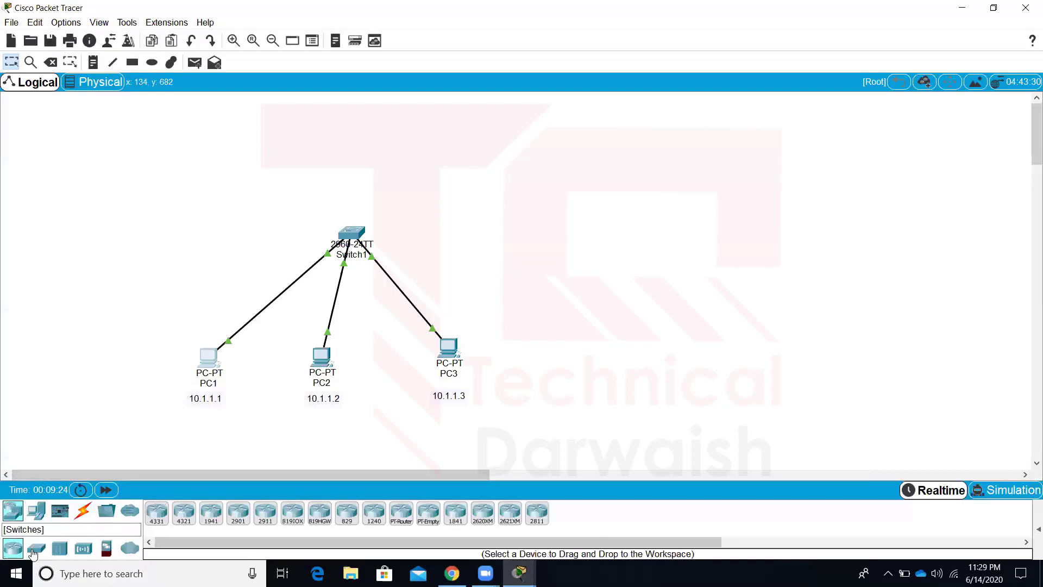
{"action": "left_click", "coordinate": [185, 512]}
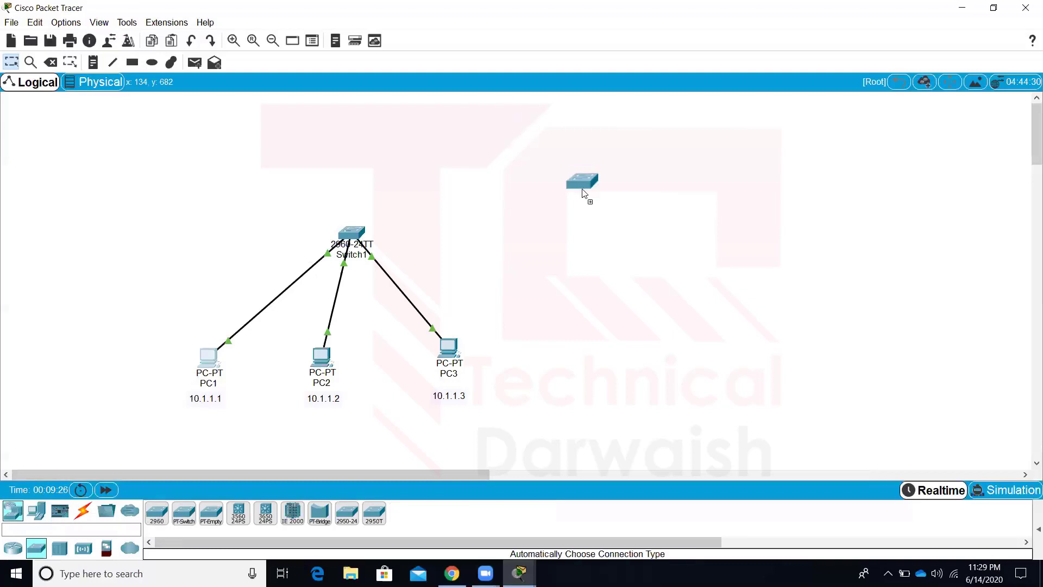
{"action": "left_click", "coordinate": [774, 208]}
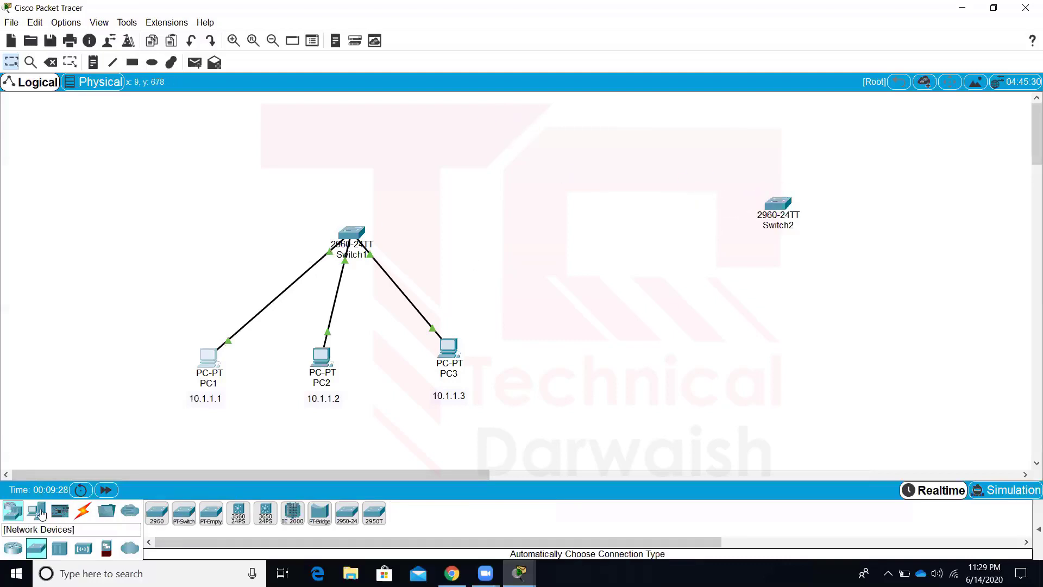
{"action": "left_click", "coordinate": [38, 510]}
{"action": "left_click", "coordinate": [157, 512]}
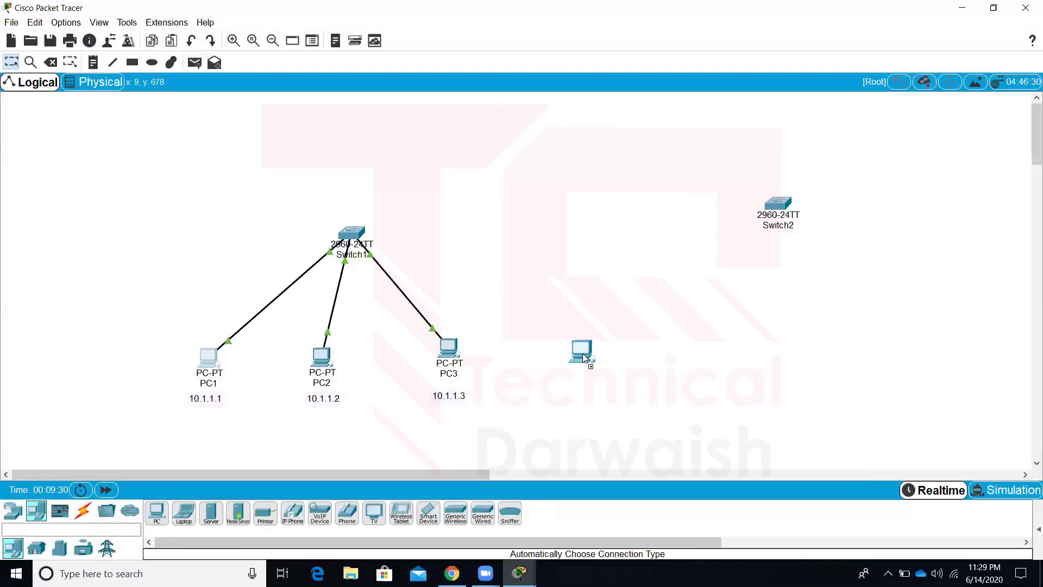
{"action": "left_click", "coordinate": [649, 349]}
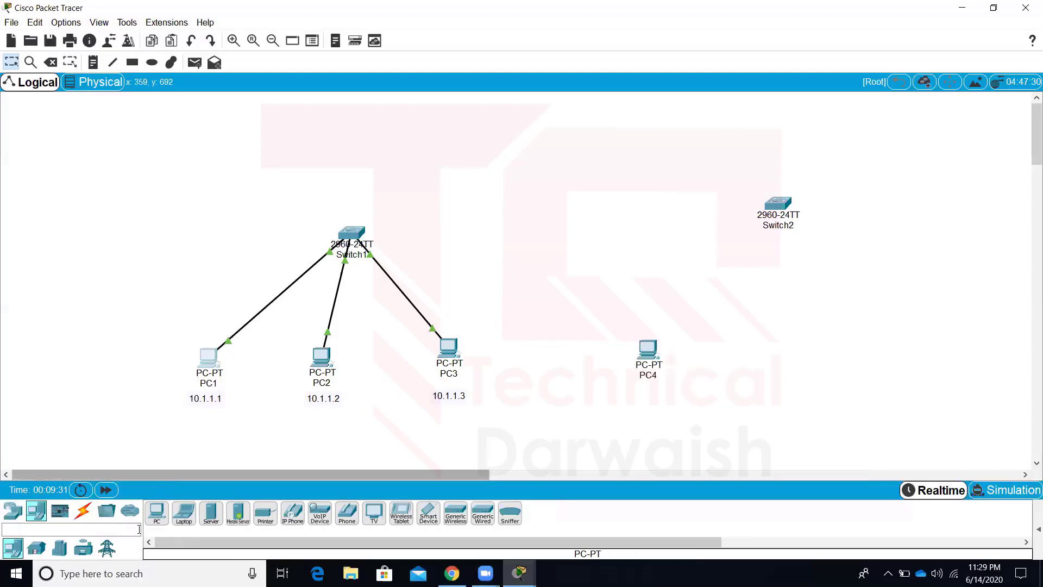
{"action": "left_click", "coordinate": [157, 513]}
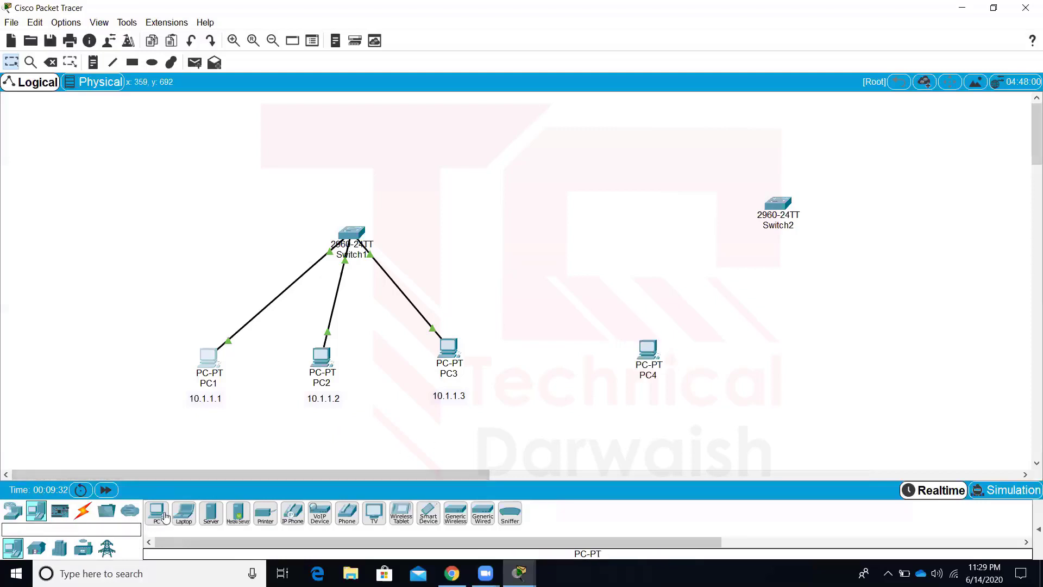
{"action": "left_click", "coordinate": [828, 352]}
{"action": "left_click_drag", "start_coordinate": [777, 203], "coordinate": [751, 219]}
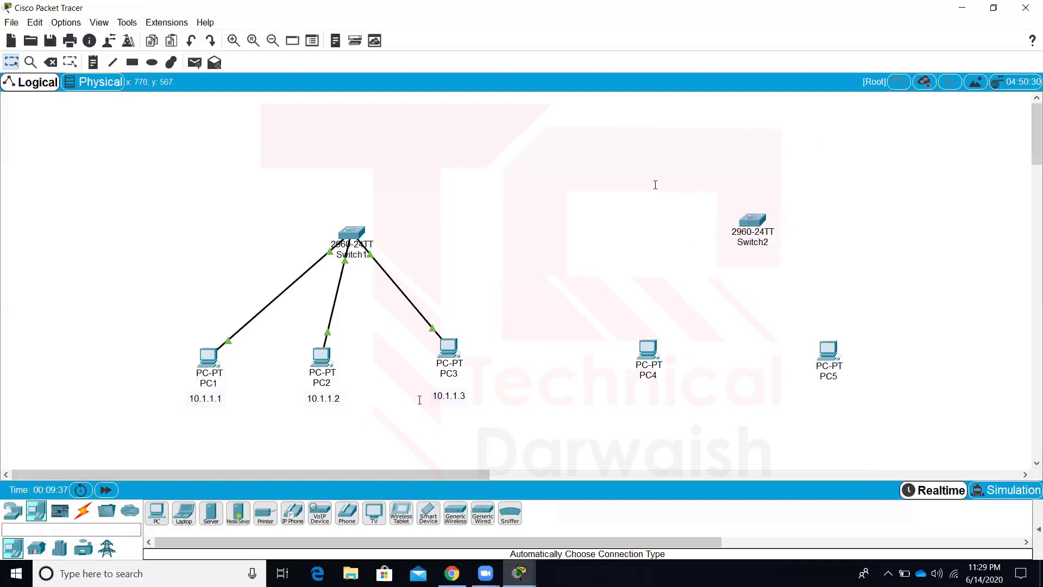
Cable Switch2 Fa0/1 to PC4 and Fa0/2 to PC5 with copper straight-through
{"action": "left_click", "coordinate": [85, 511]}
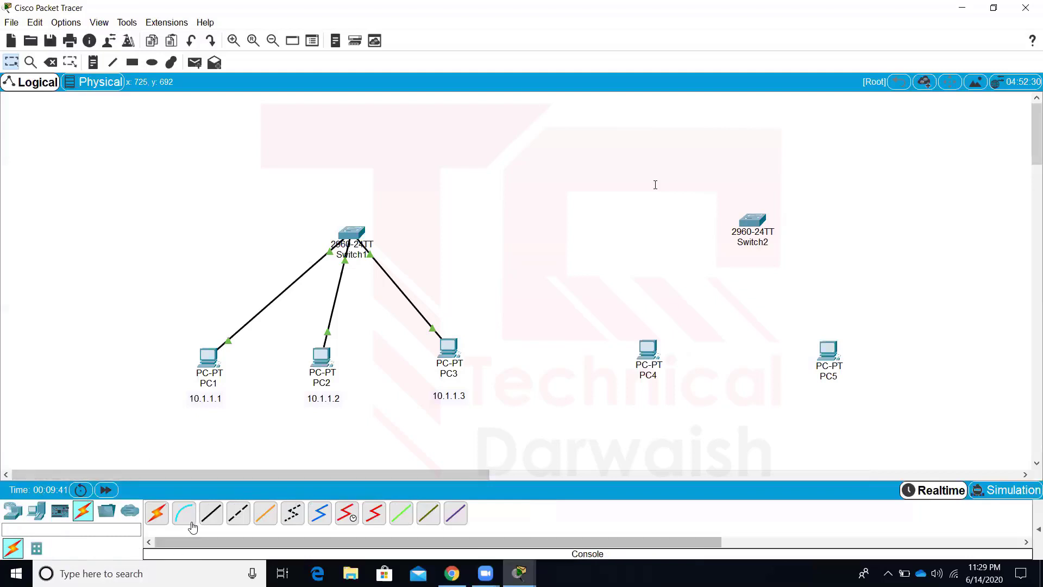
{"action": "left_click", "coordinate": [211, 513]}
{"action": "left_click", "coordinate": [750, 231]}
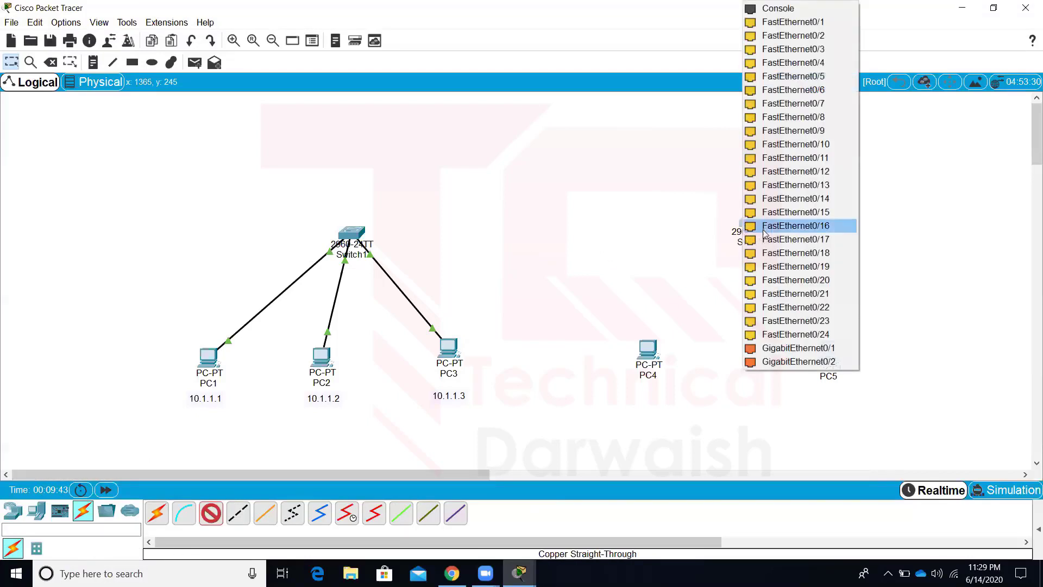
{"action": "left_click", "coordinate": [811, 23]}
{"action": "left_click", "coordinate": [652, 357]}
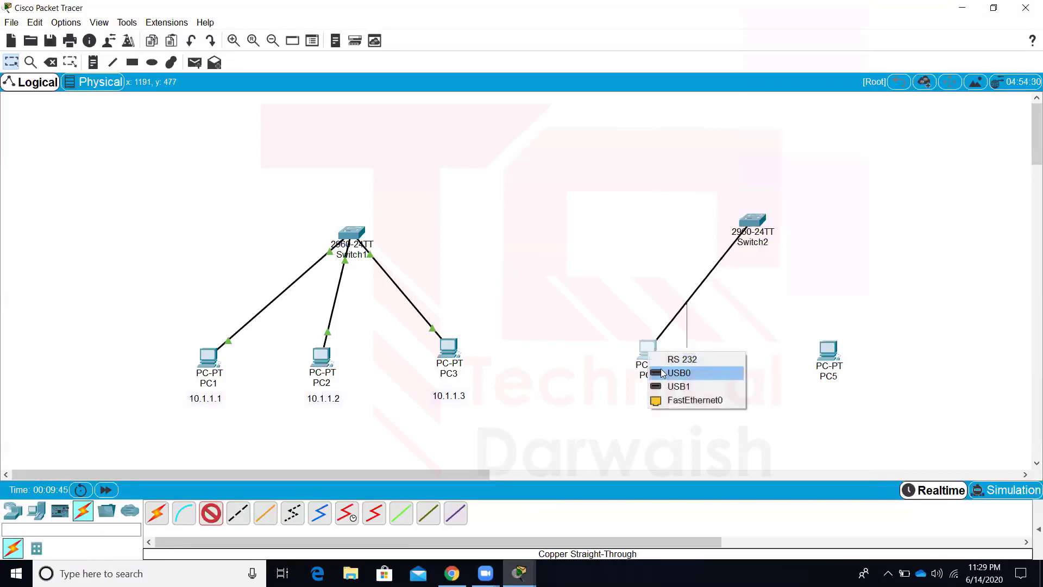
{"action": "left_click", "coordinate": [695, 335]}
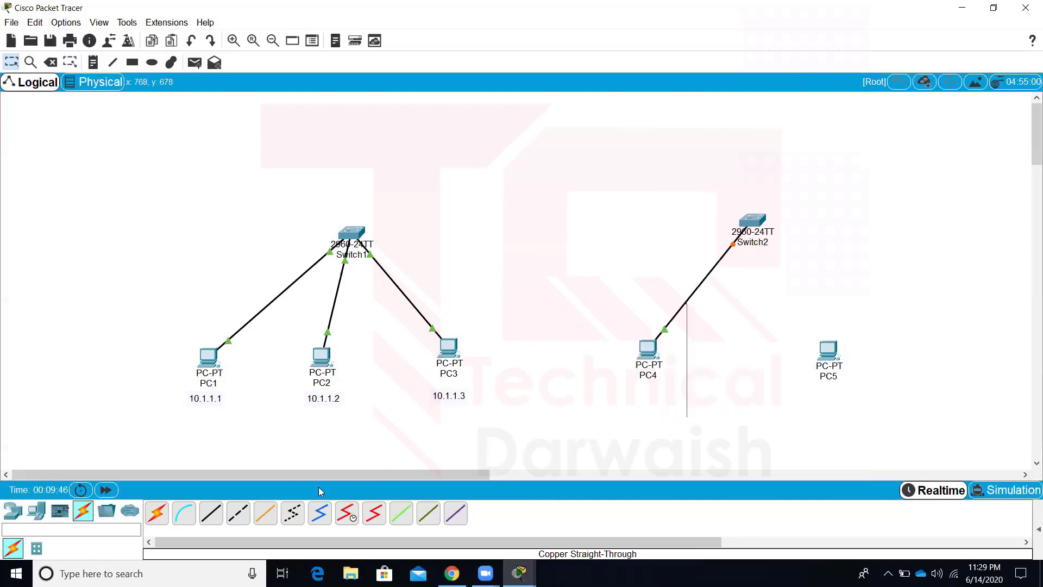
{"action": "left_click", "coordinate": [210, 513]}
{"action": "left_click", "coordinate": [757, 224]}
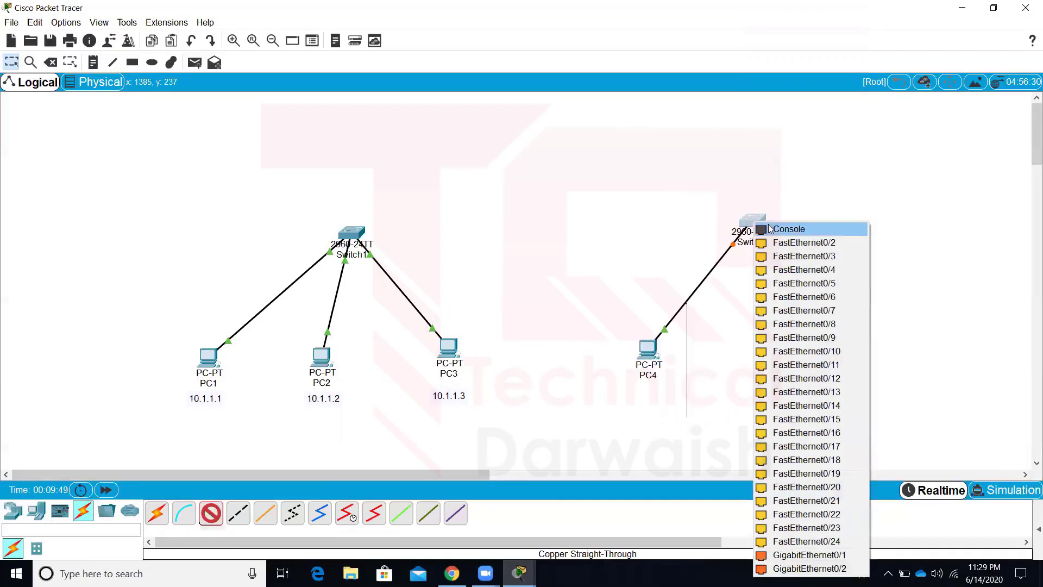
{"action": "left_click", "coordinate": [794, 256]}
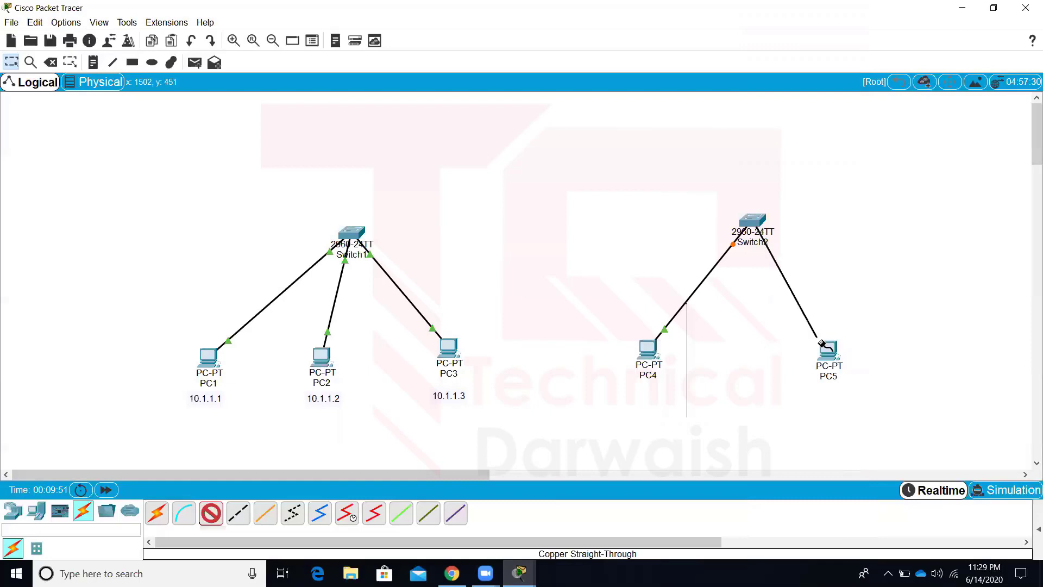
{"action": "left_click", "coordinate": [829, 353]}
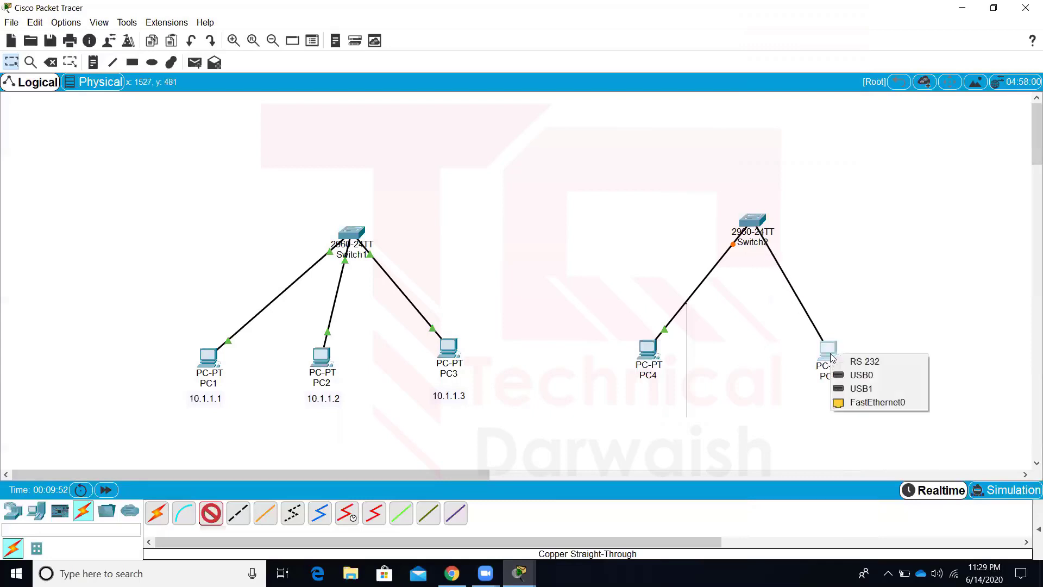
{"action": "left_click", "coordinate": [860, 405]}
Shift the Switch1 group and its IP labels left, and lower Switch2 slightly
{"action": "left_click_drag", "start_coordinate": [177, 202], "coordinate": [479, 400]}
{"action": "left_click_drag", "start_coordinate": [438, 360], "coordinate": [310, 338]}
{"action": "left_click_drag", "start_coordinate": [208, 398], "coordinate": [92, 387]}
{"action": "left_click_drag", "start_coordinate": [324, 399], "coordinate": [194, 383]}
{"action": "left_click_drag", "start_coordinate": [756, 229], "coordinate": [745, 251]}
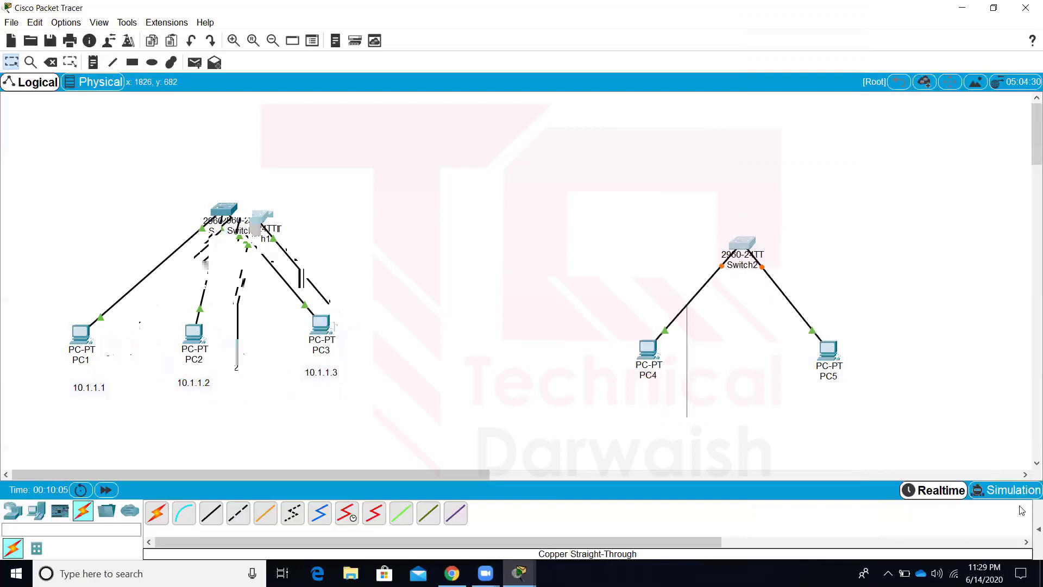
Enter Simulation mode and review the IPv4, IPv6 and Misc event filters before closing them
{"action": "left_click", "coordinate": [1005, 491]}
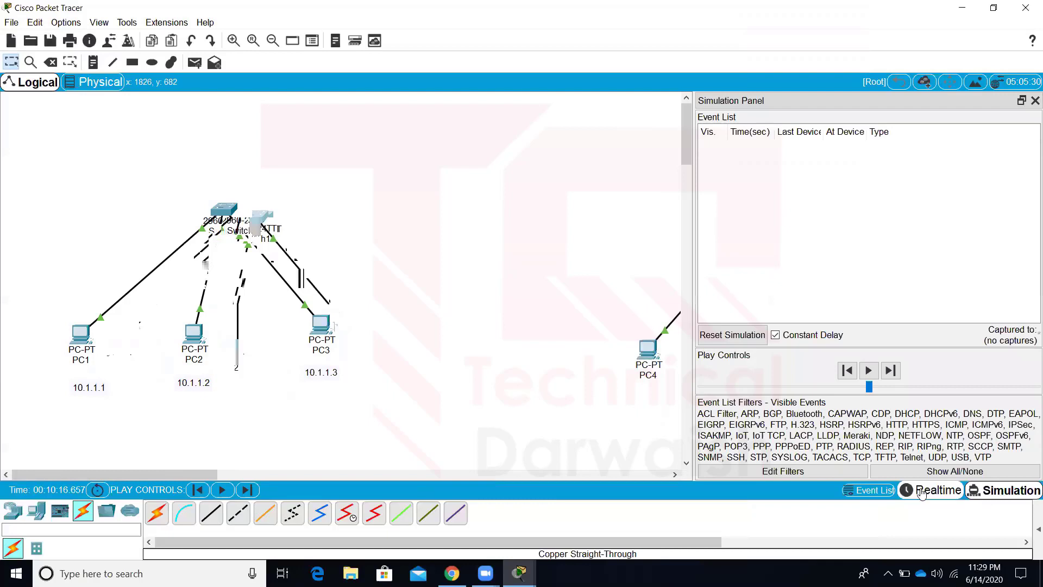
{"action": "left_click", "coordinate": [819, 472]}
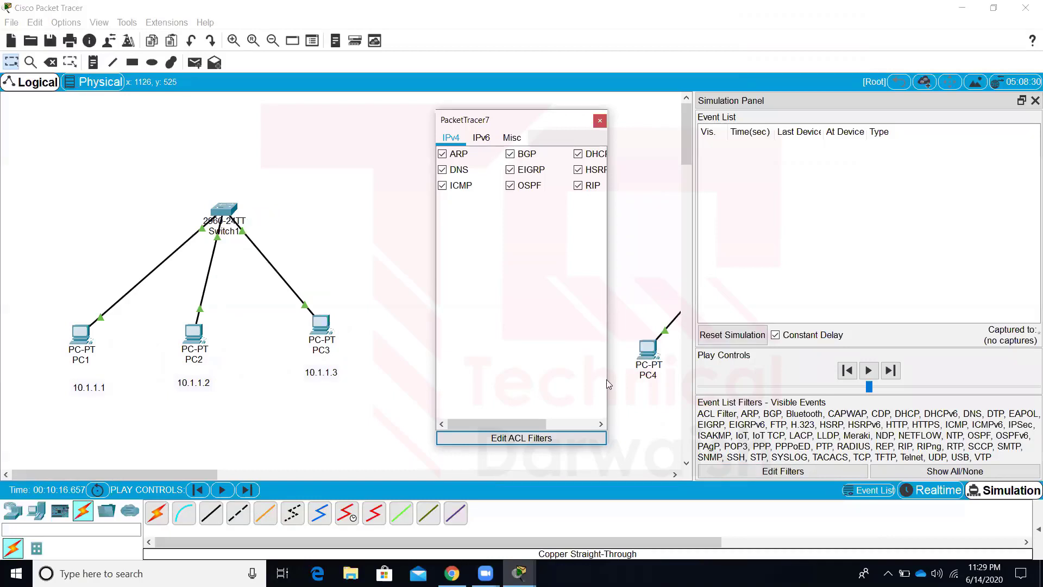
{"action": "left_click_drag", "start_coordinate": [609, 381], "coordinate": [750, 344]}
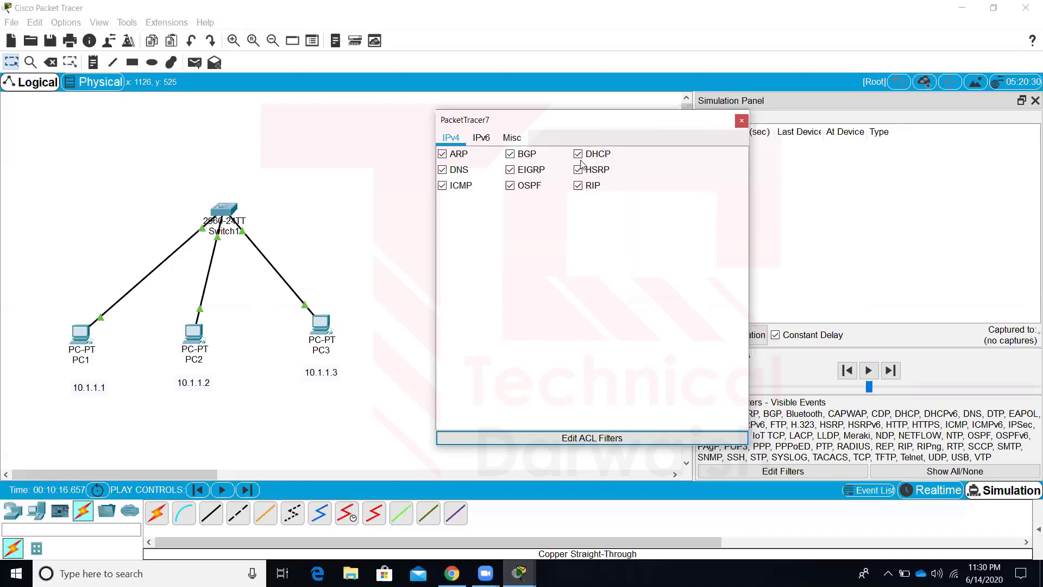
{"action": "left_click", "coordinate": [479, 140]}
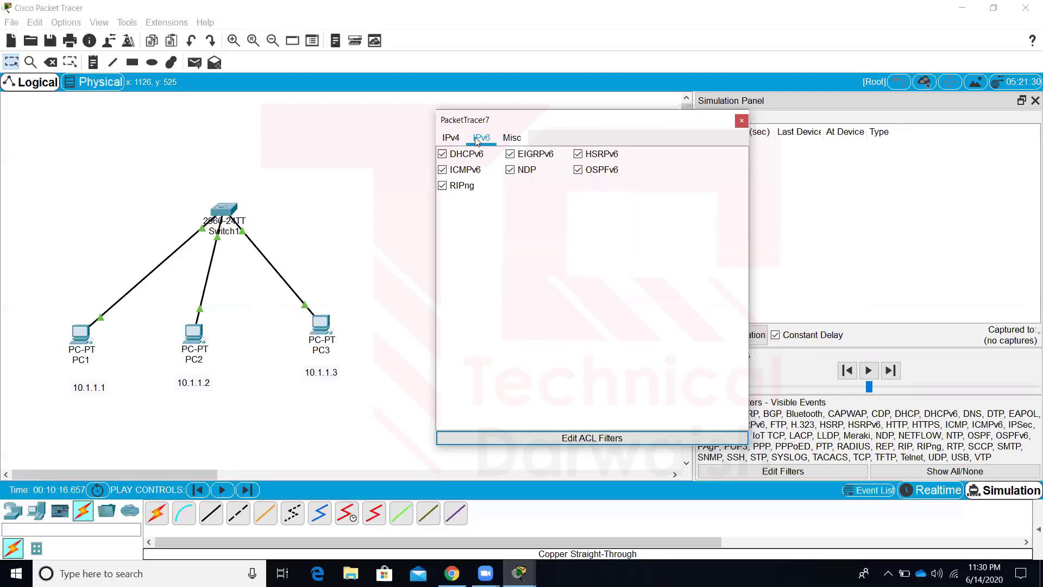
{"action": "left_click", "coordinate": [511, 140]}
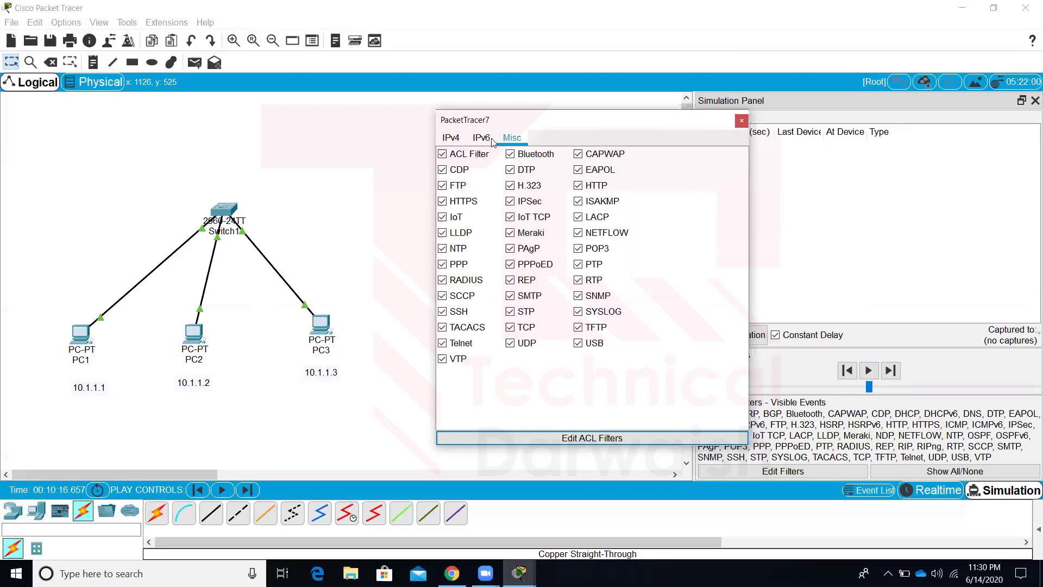
{"action": "left_click", "coordinate": [454, 142]}
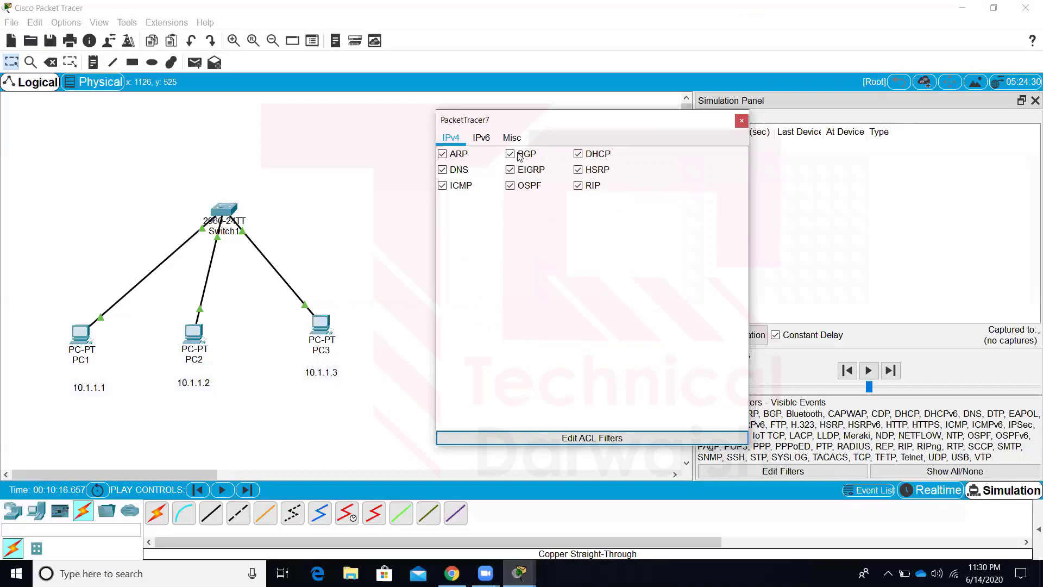
{"action": "left_click", "coordinate": [742, 120]}
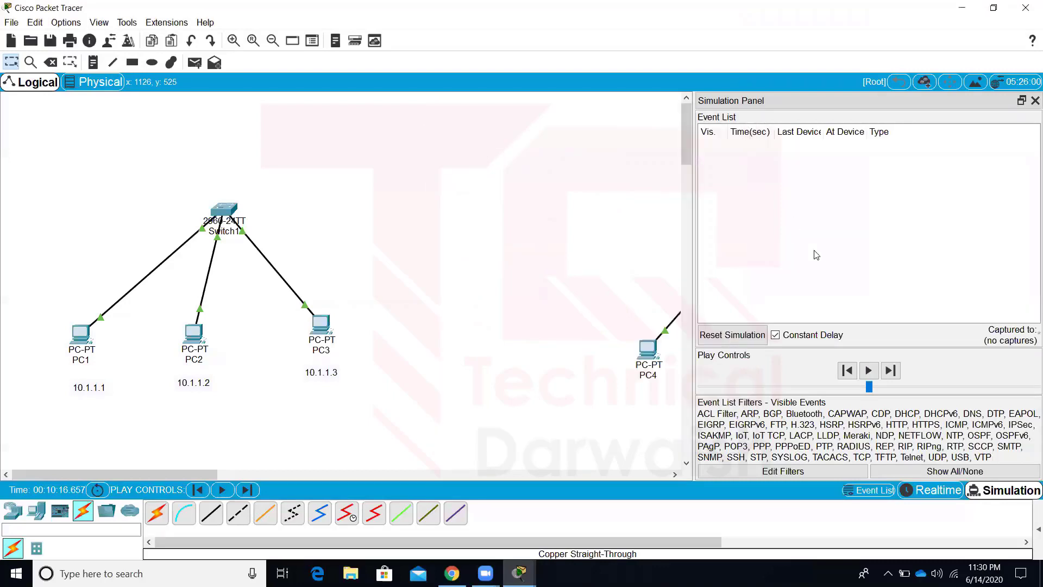
Close the Simulation Panel and toggle from Realtime back to Simulation mode
{"action": "left_click", "coordinate": [1034, 102]}
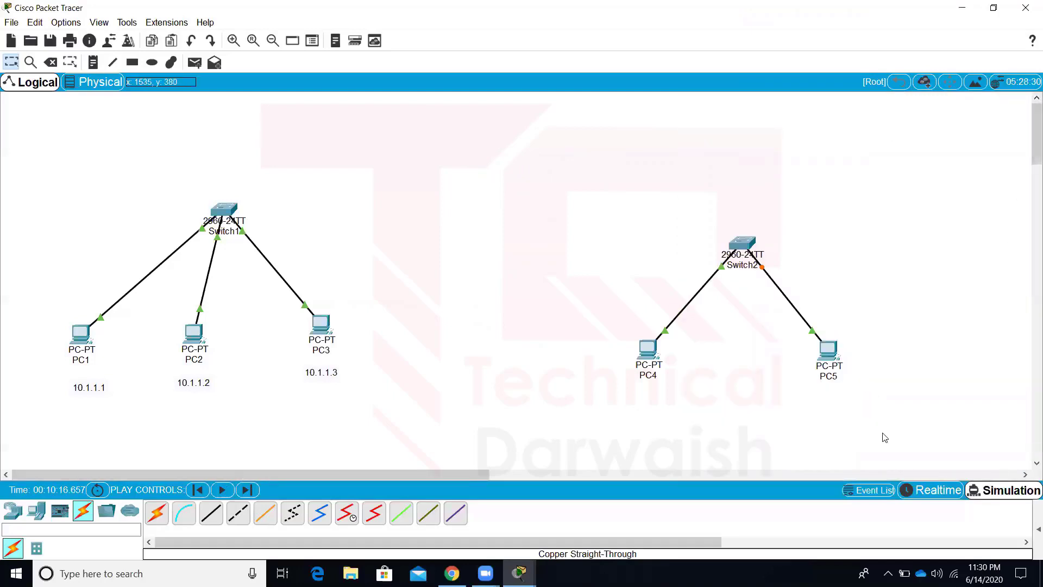
{"action": "left_click", "coordinate": [926, 491]}
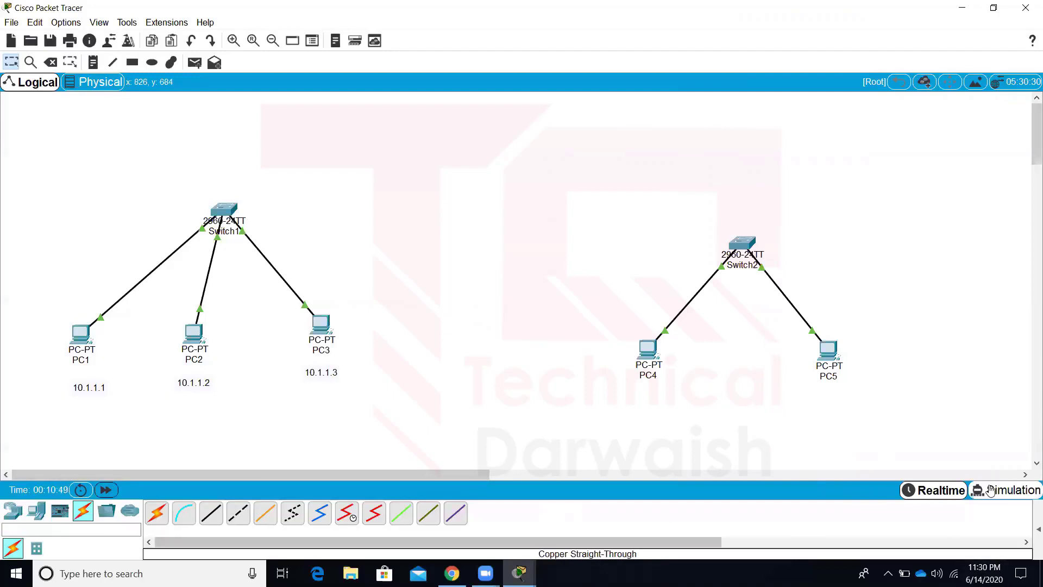
{"action": "left_click", "coordinate": [1007, 490]}
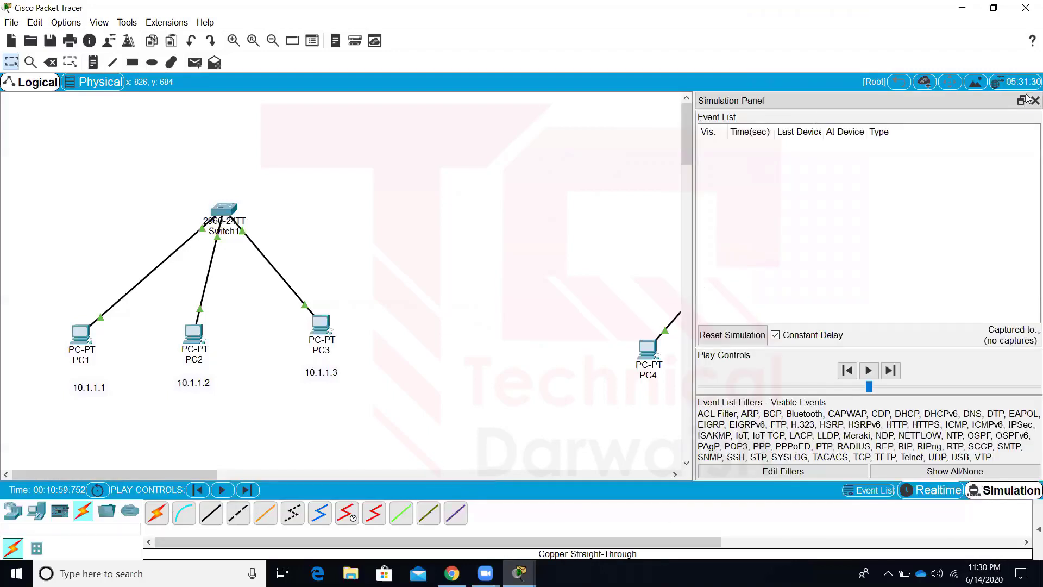
{"action": "left_click", "coordinate": [1035, 101]}
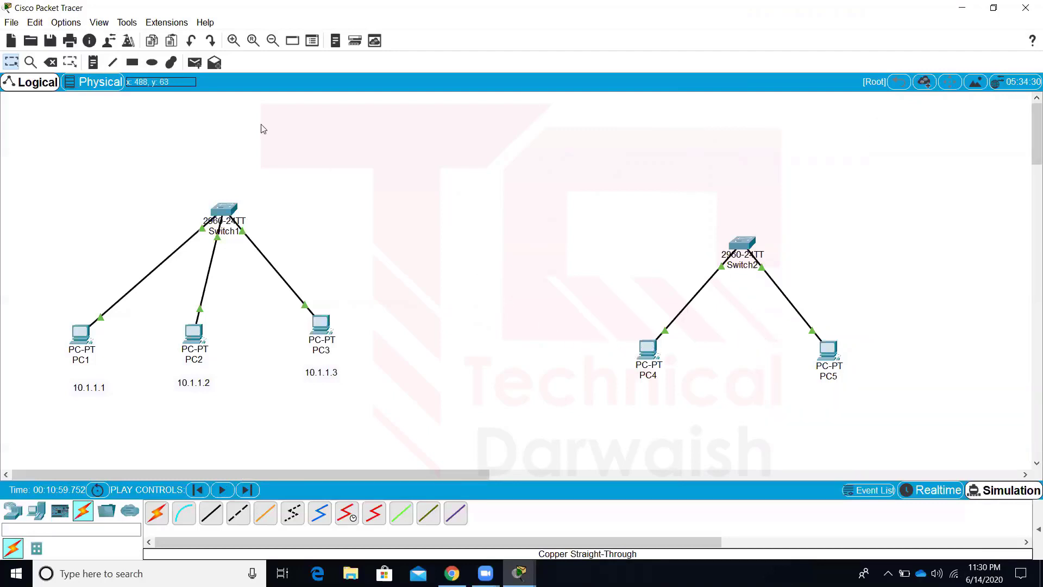
Try sending a simple PDU from PC4 to PC5 and dismiss the no-functional-ports alert
{"action": "left_click", "coordinate": [198, 65]}
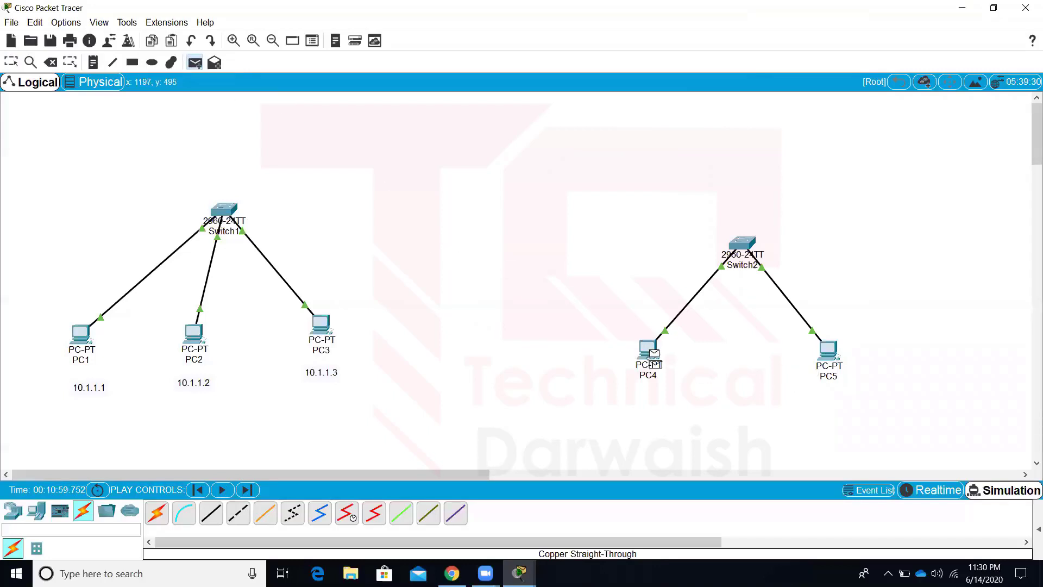
{"action": "left_click", "coordinate": [830, 351]}
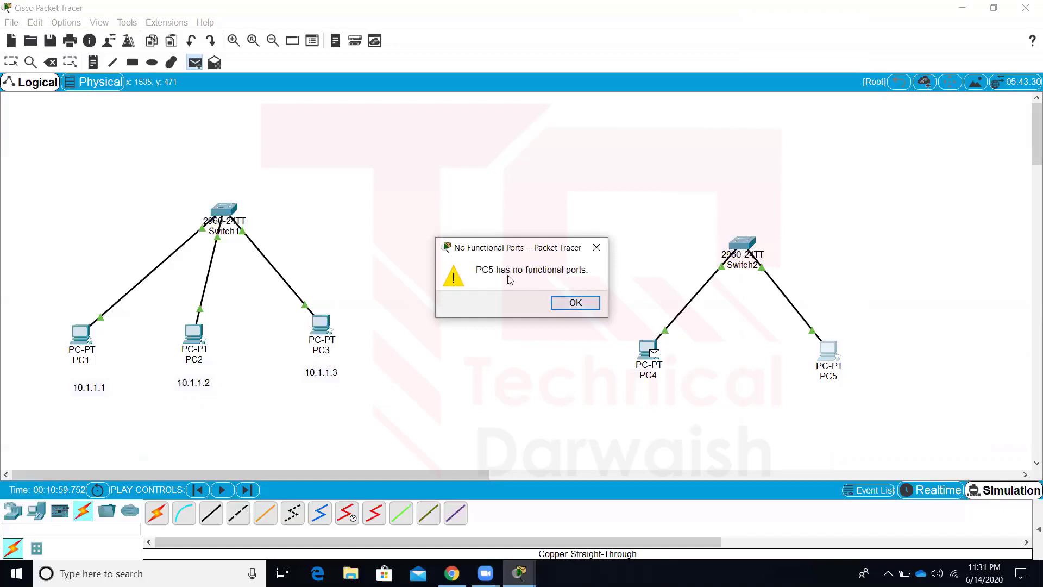
{"action": "left_click", "coordinate": [591, 309]}
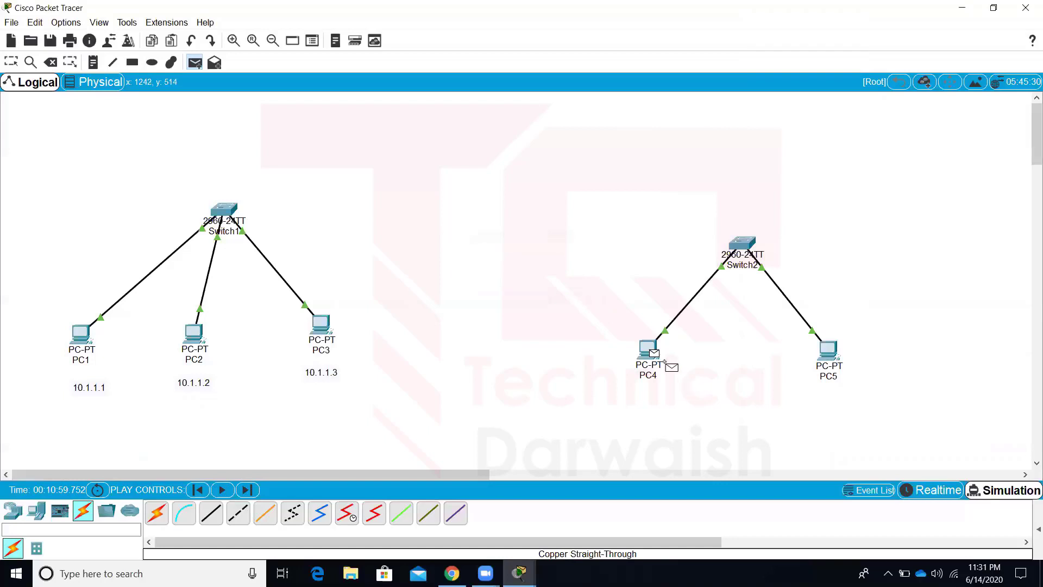
{"action": "key", "text": "Escape"}
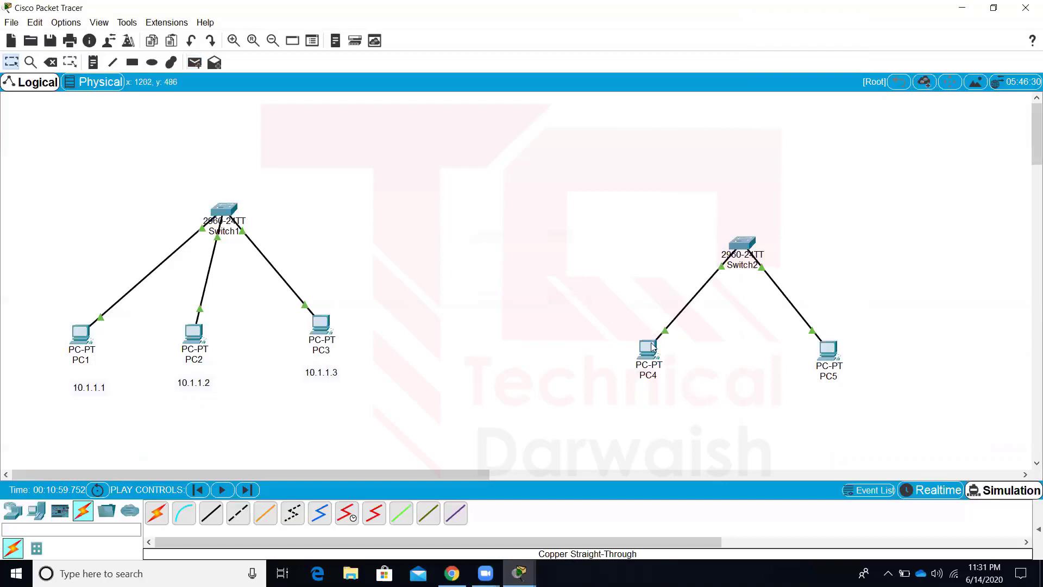
Give PC4 the static IP 1.1.1.1 with the auto-filled mask 255.0.0.0
{"action": "left_click", "coordinate": [648, 348]}
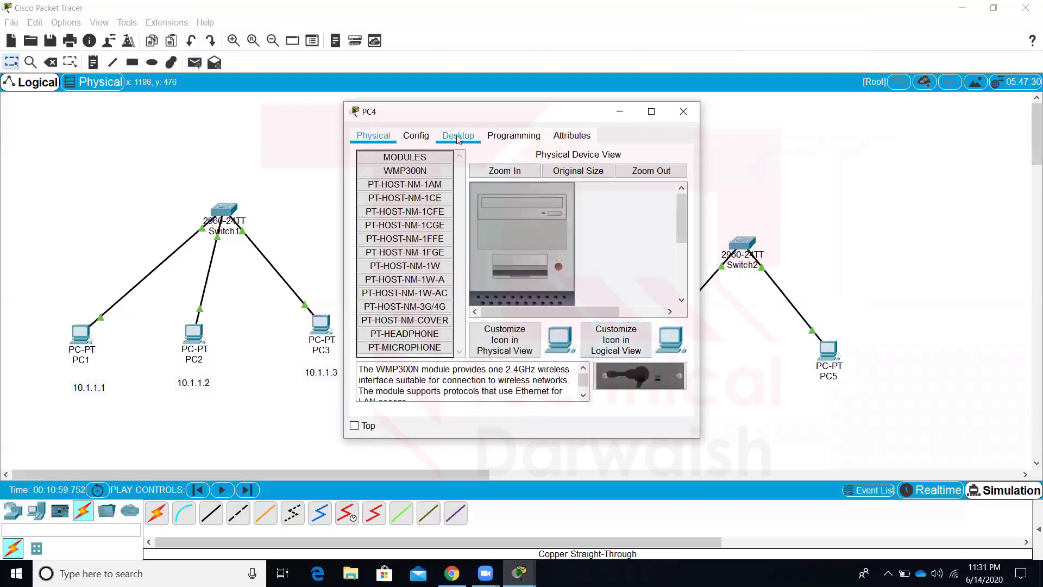
{"action": "left_click", "coordinate": [458, 135]}
{"action": "left_click", "coordinate": [375, 196]}
{"action": "left_click", "coordinate": [506, 220]}
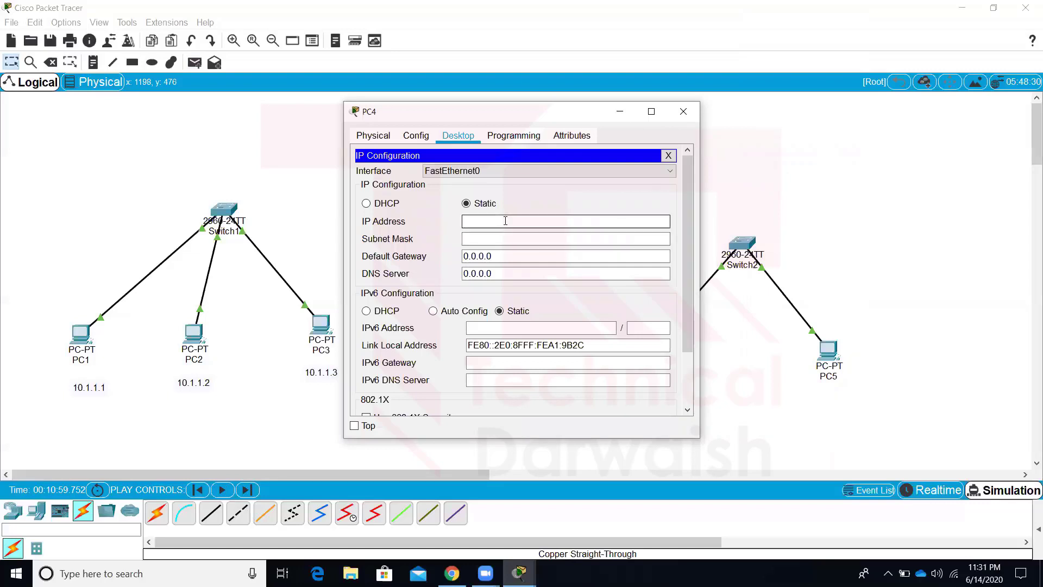
{"action": "type", "text": "1.1."}
{"action": "key", "text": "BackSpace"}
{"action": "key", "text": "Tab"}
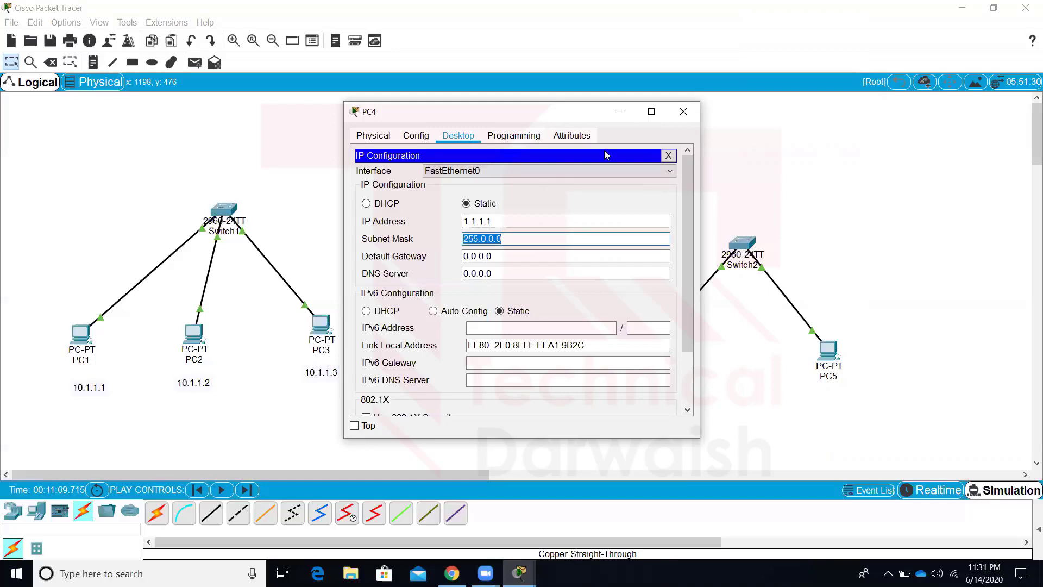
{"action": "left_click", "coordinate": [685, 112]}
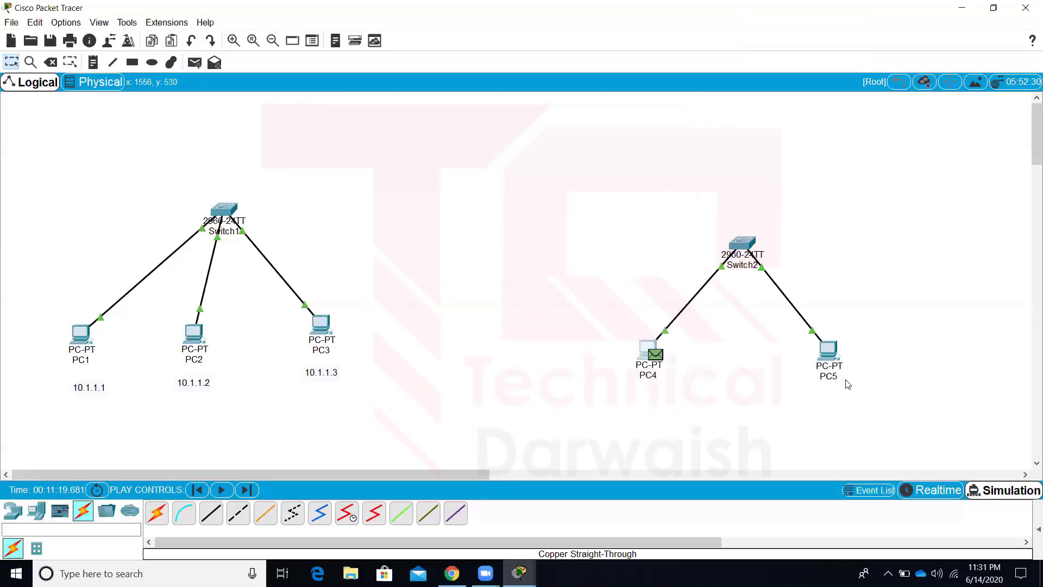
Give PC5 the static IP 1.1.1.2 with mask 255.0.0.0
{"action": "left_click", "coordinate": [828, 349]}
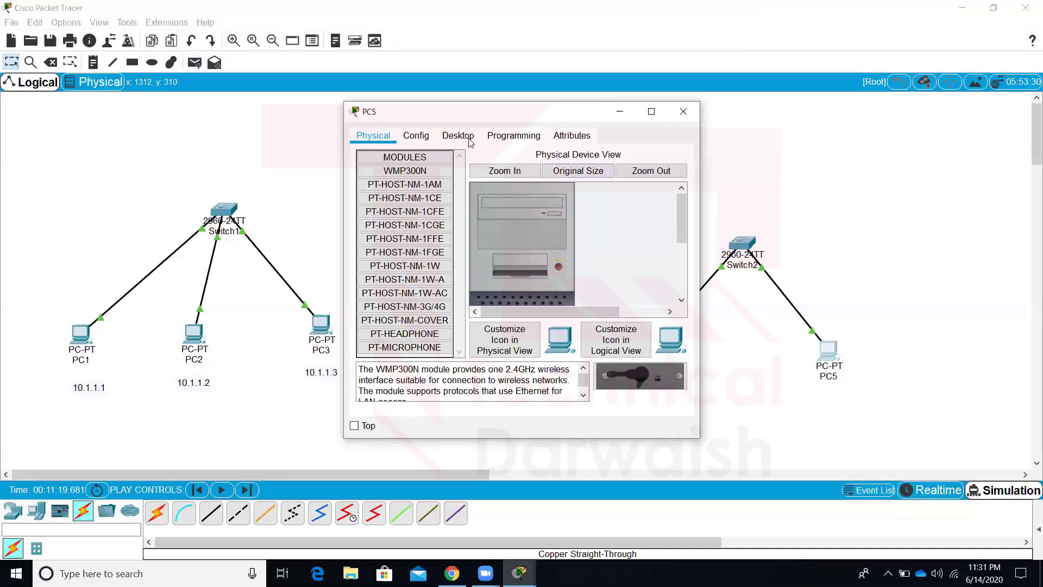
{"action": "left_click", "coordinate": [458, 136]}
{"action": "left_click", "coordinate": [369, 189]}
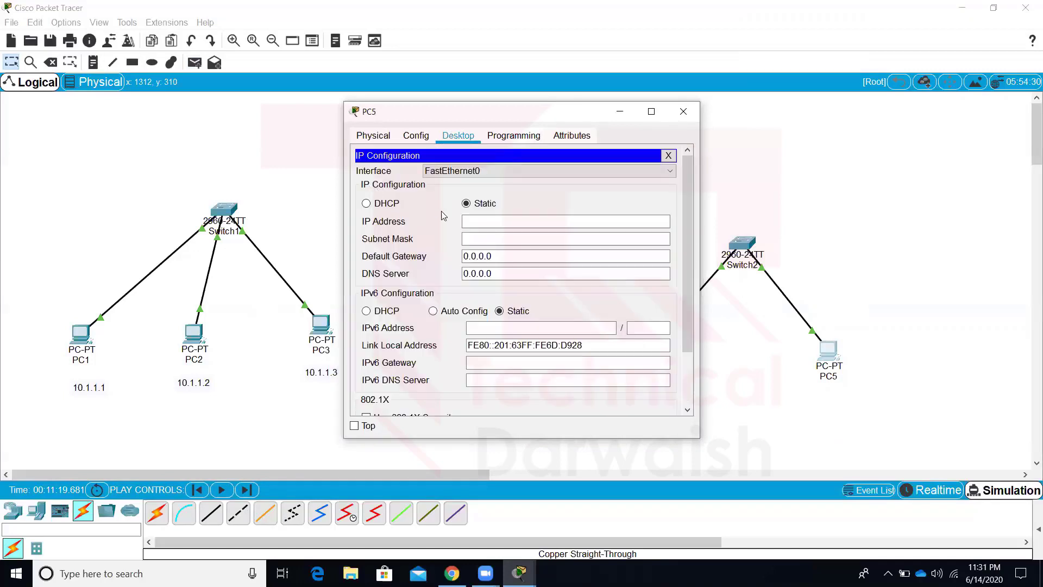
{"action": "left_click", "coordinate": [477, 223]}
{"action": "type", "text": "1.1.1.2"}
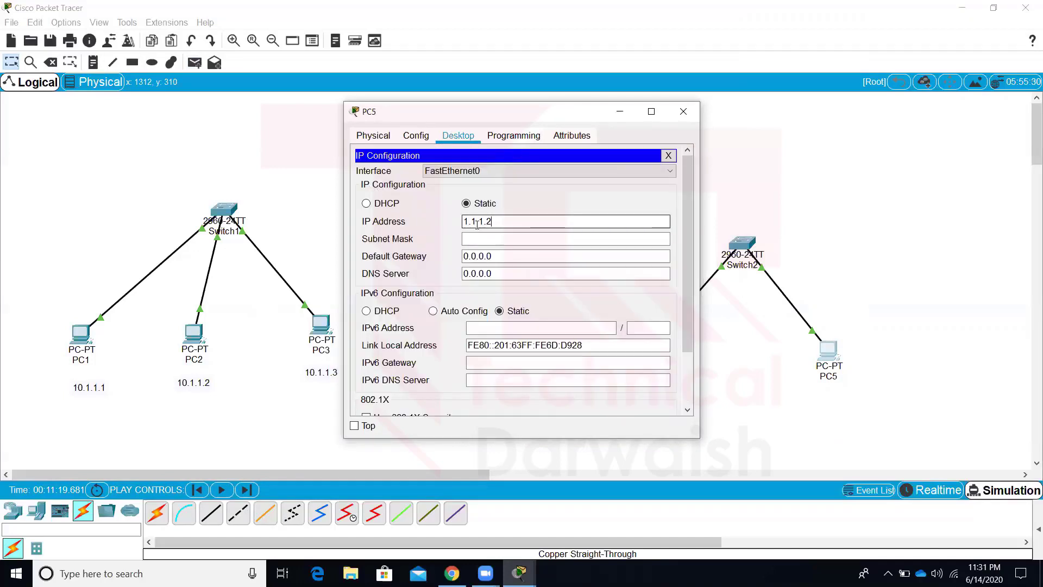
{"action": "key", "text": "Tab"}
{"action": "key", "text": "Tab"}
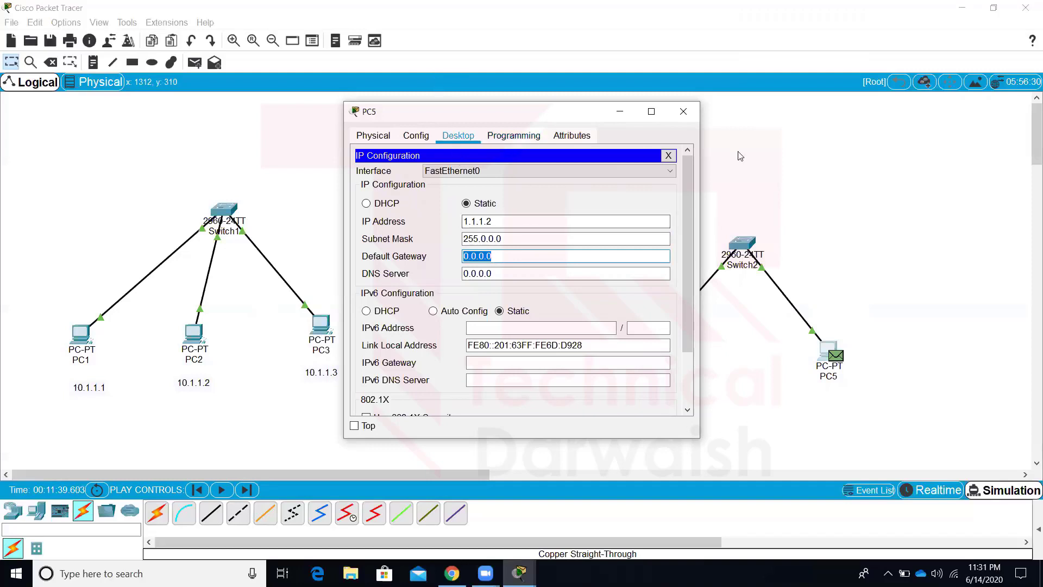
{"action": "left_click", "coordinate": [687, 113]}
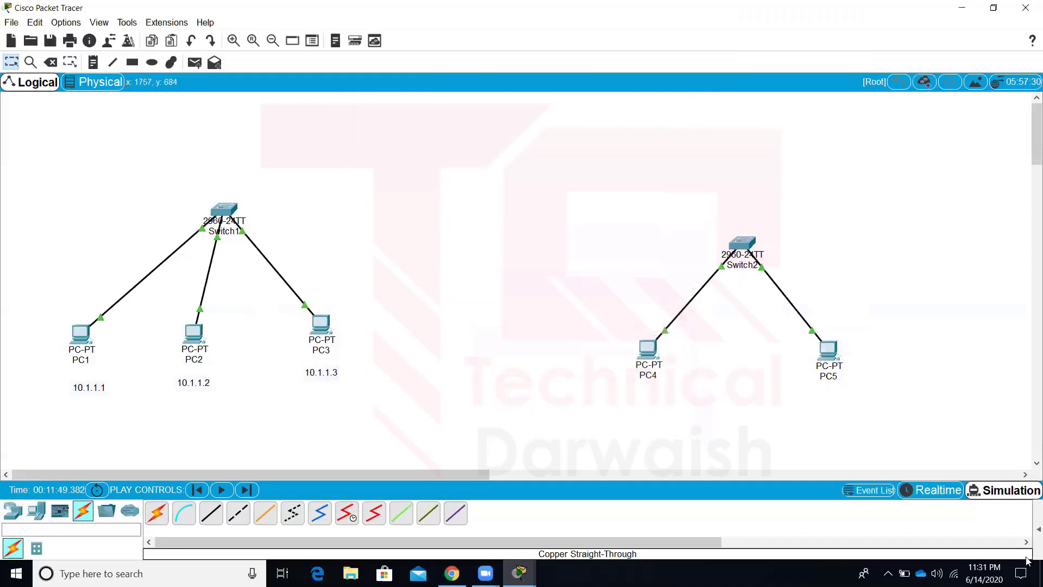
Add a simple PDU from PC4 to PC5 and start the simulation
{"action": "mouse_move", "coordinate": [1028, 546]}
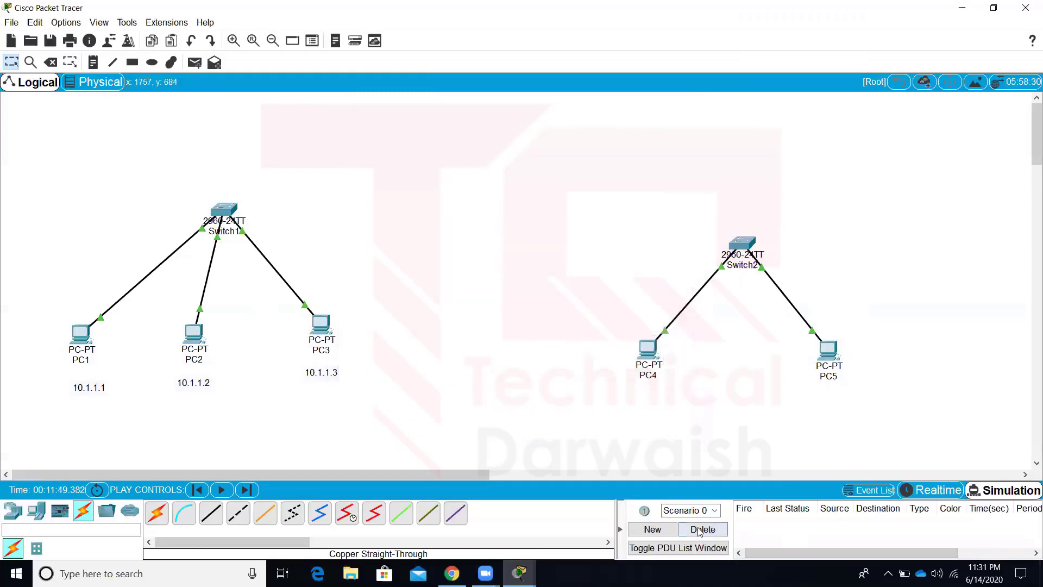
{"action": "left_click", "coordinate": [194, 62]}
{"action": "left_click", "coordinate": [647, 348]}
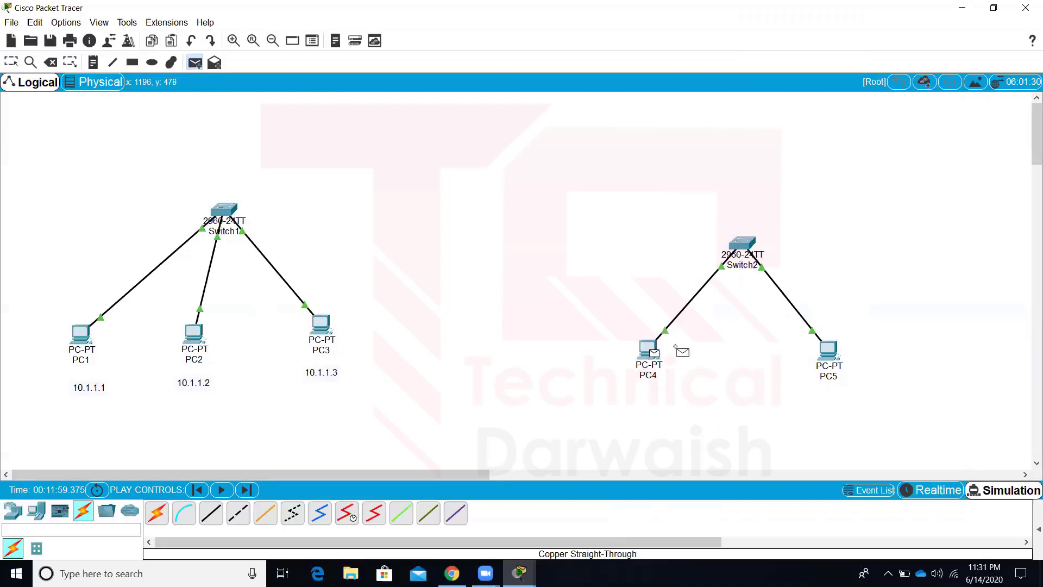
{"action": "left_click", "coordinate": [834, 347]}
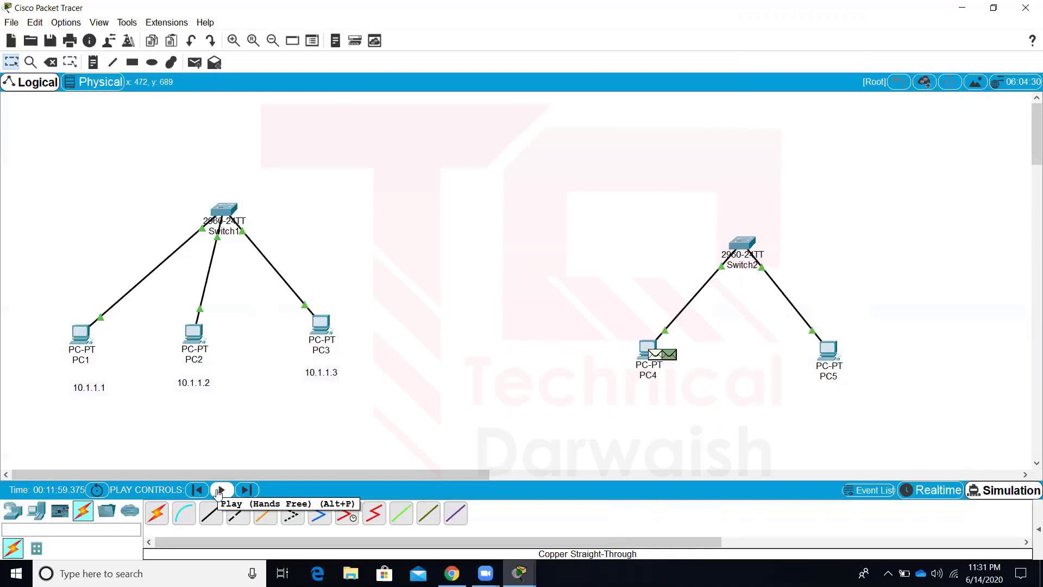
{"action": "left_click", "coordinate": [218, 492]}
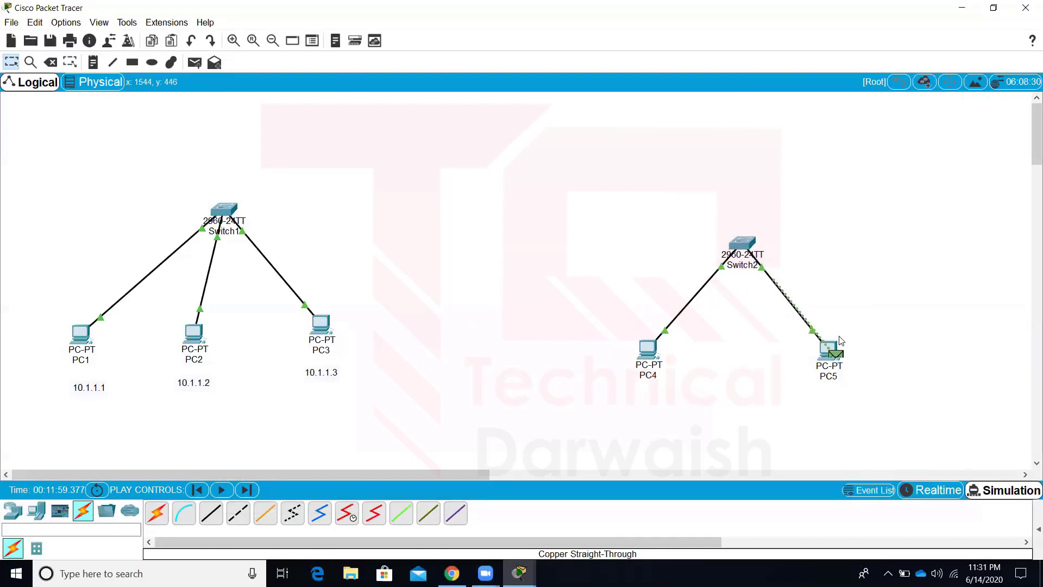
Inspect the PC5 packet's PDU details, viewing its incoming and outgoing Layer 2 information
{"action": "left_click", "coordinate": [837, 358]}
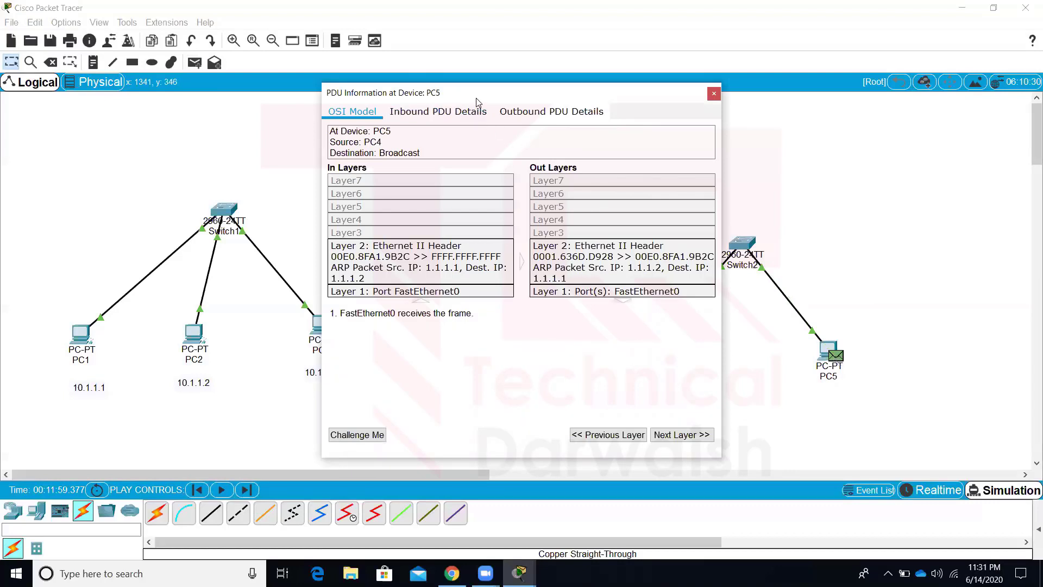
{"action": "left_click_drag", "start_coordinate": [473, 98], "coordinate": [321, 92]}
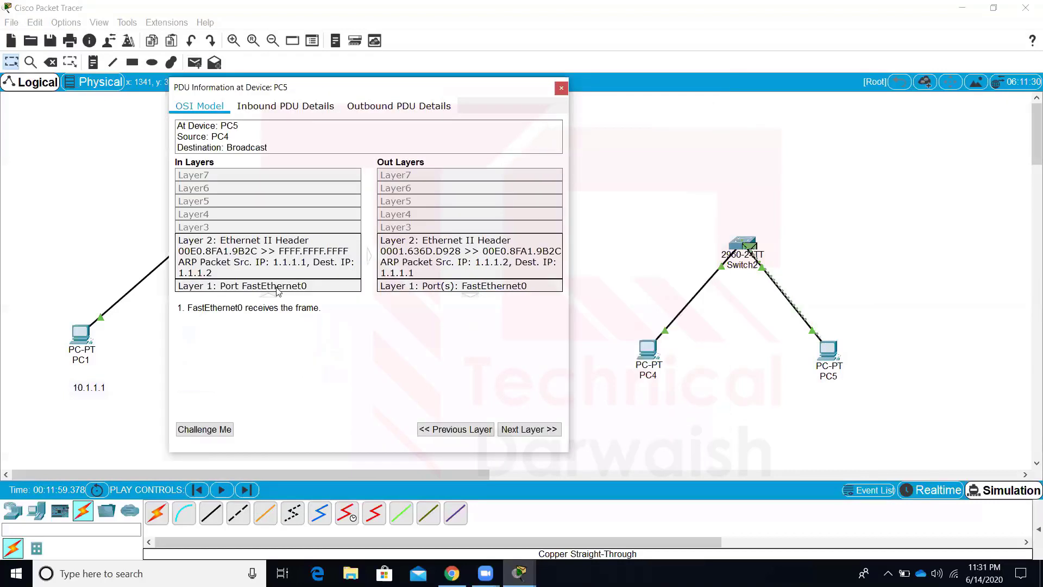
{"action": "left_click", "coordinate": [280, 258]}
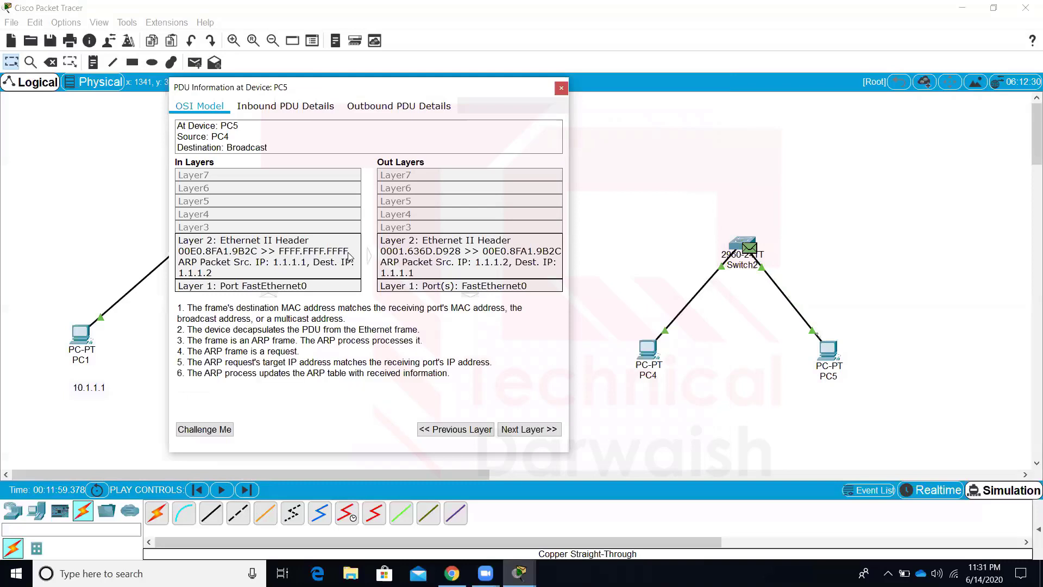
{"action": "left_click", "coordinate": [492, 250]}
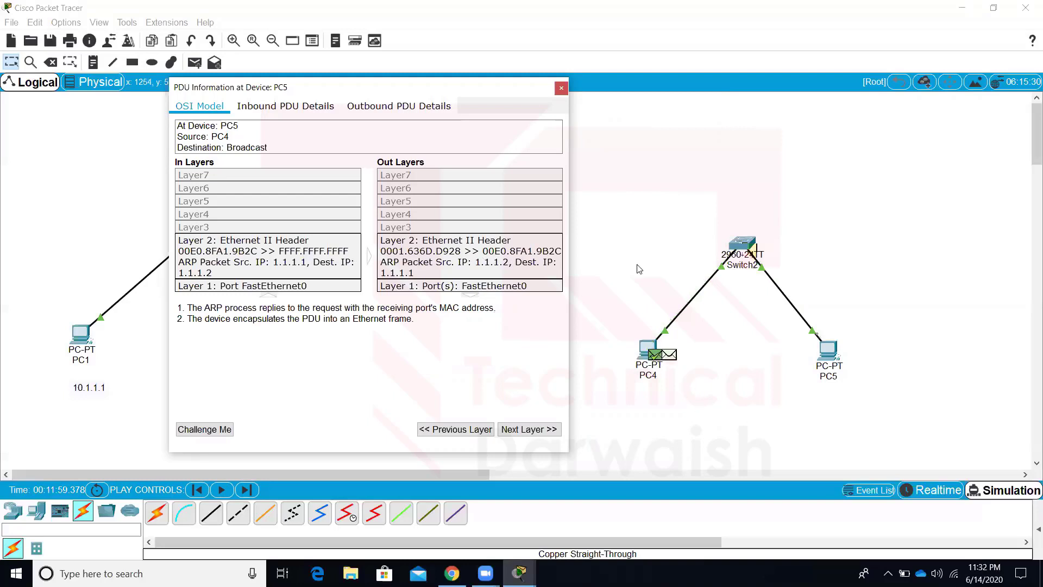
{"action": "left_click", "coordinate": [561, 88]}
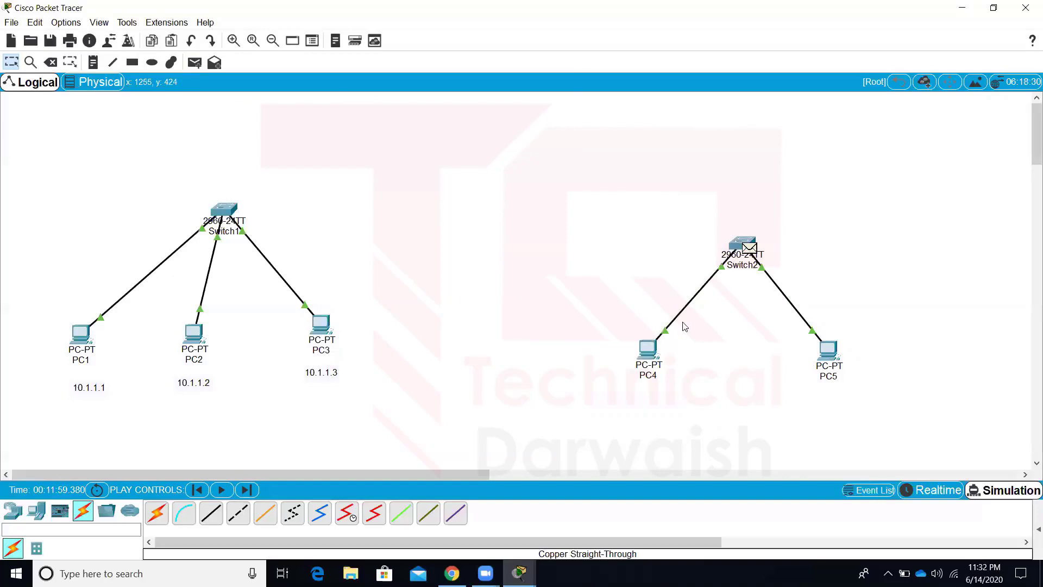
Examine the Switch2 packet's inbound PDU details and OSI layer view, then close it
{"action": "left_click", "coordinate": [755, 251]}
{"action": "left_click", "coordinate": [745, 245]}
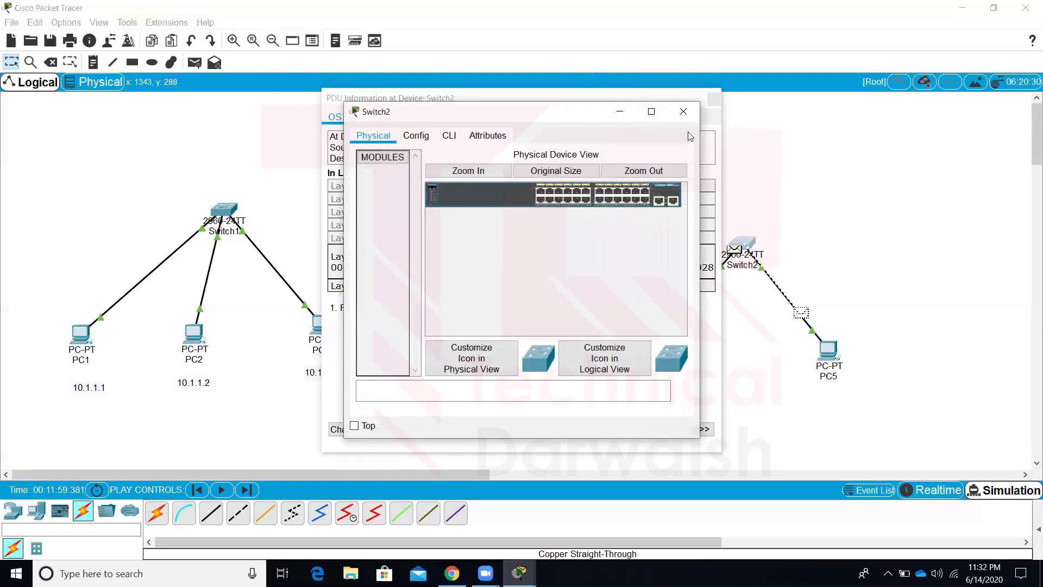
{"action": "left_click", "coordinate": [669, 109]}
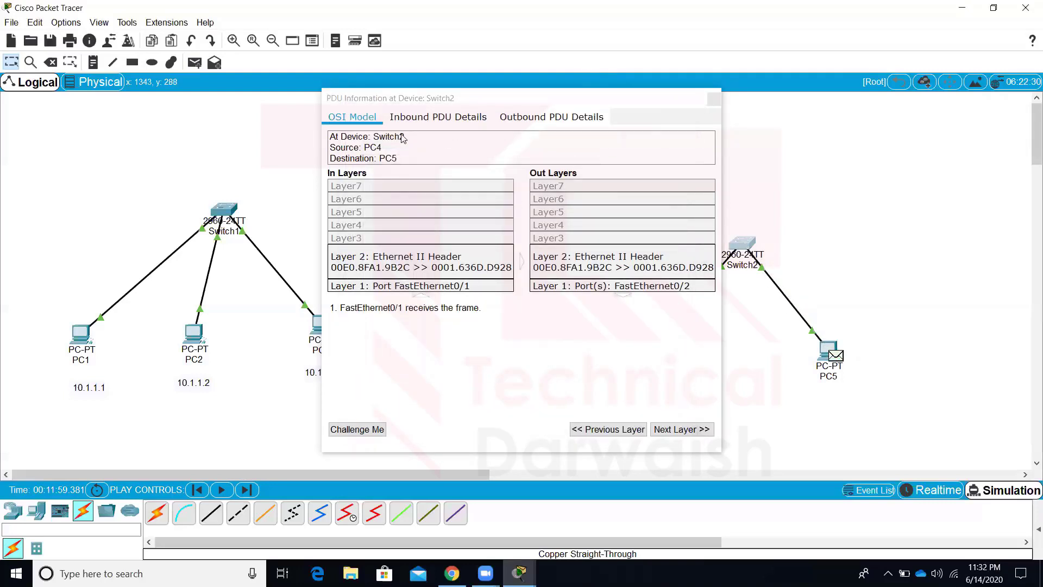
{"action": "left_click", "coordinate": [438, 117]}
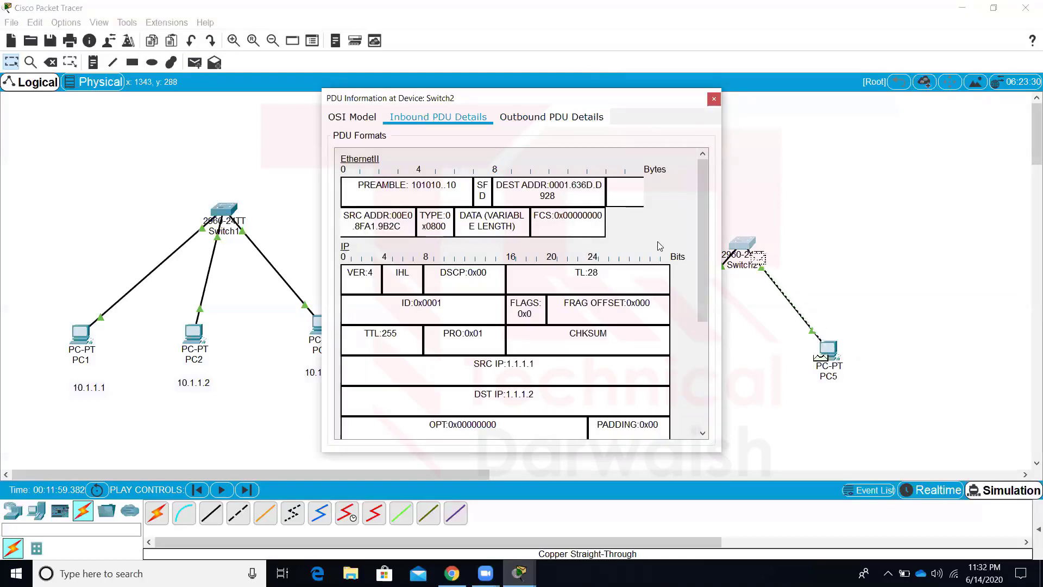
{"action": "left_click_drag", "start_coordinate": [704, 295], "coordinate": [702, 154]}
{"action": "left_click", "coordinate": [372, 115]}
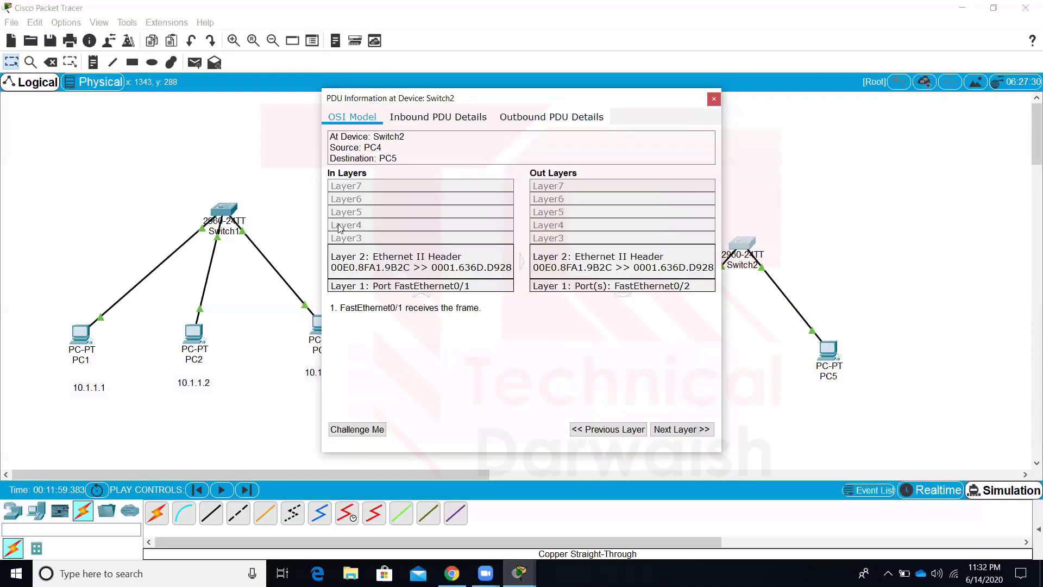
{"action": "left_click_drag", "start_coordinate": [461, 308], "coordinate": [479, 310]}
{"action": "left_click", "coordinate": [714, 99]}
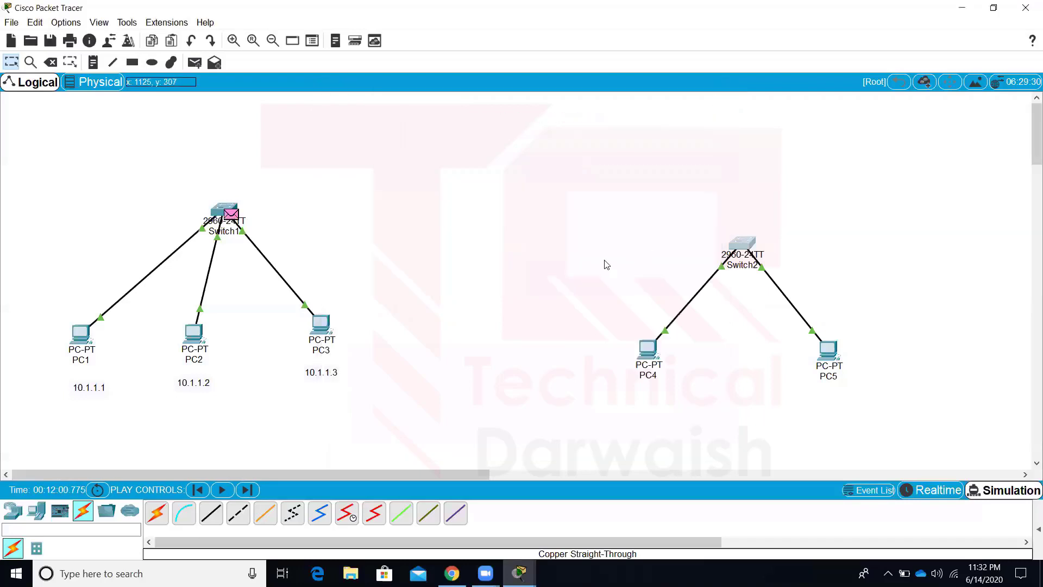
Delete the PC4-to-PC5 PDU, then remove Switch2, PC4 and PC5 from the canvas
{"action": "left_click", "coordinate": [1028, 542]}
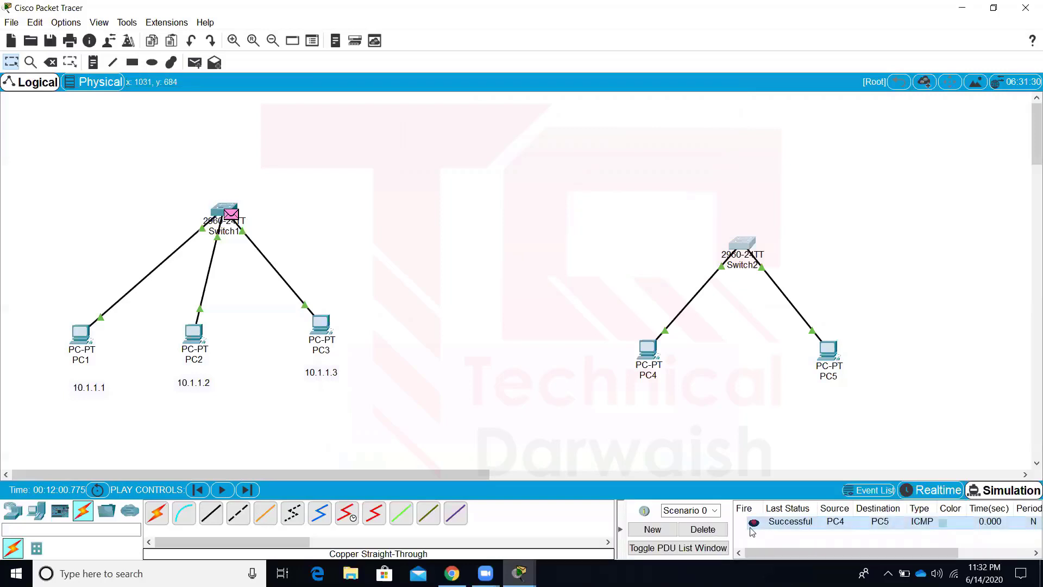
{"action": "left_click", "coordinate": [702, 529]}
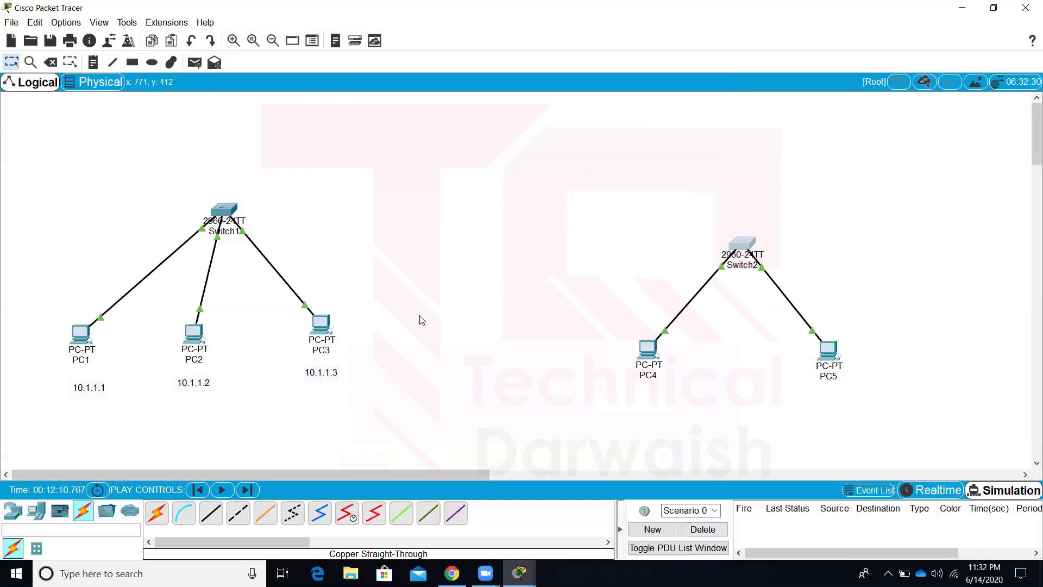
{"action": "left_click_drag", "start_coordinate": [626, 202], "coordinate": [885, 437]}
{"action": "key", "text": "Delete"}
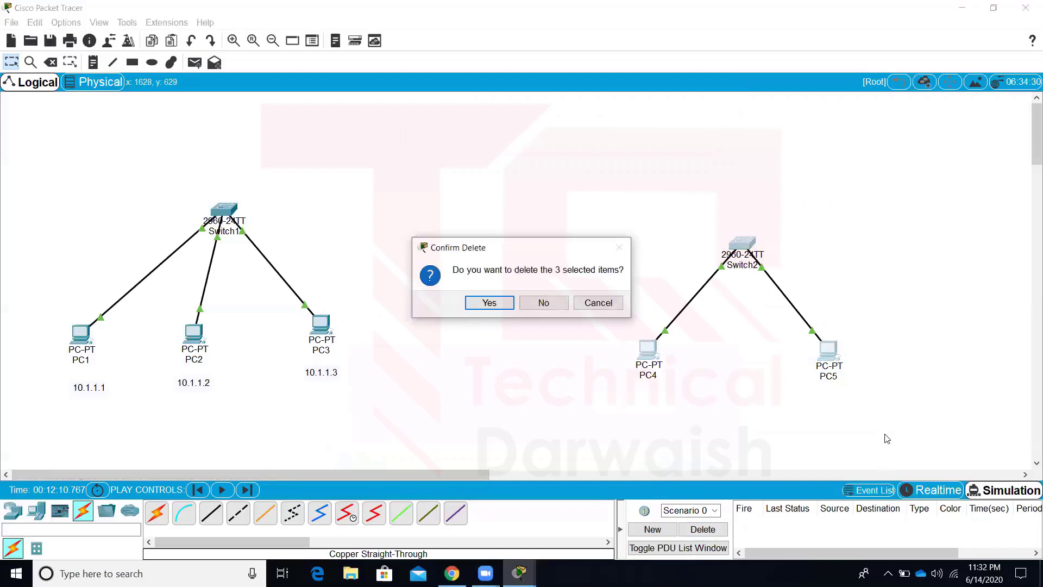
{"action": "key", "text": "Return"}
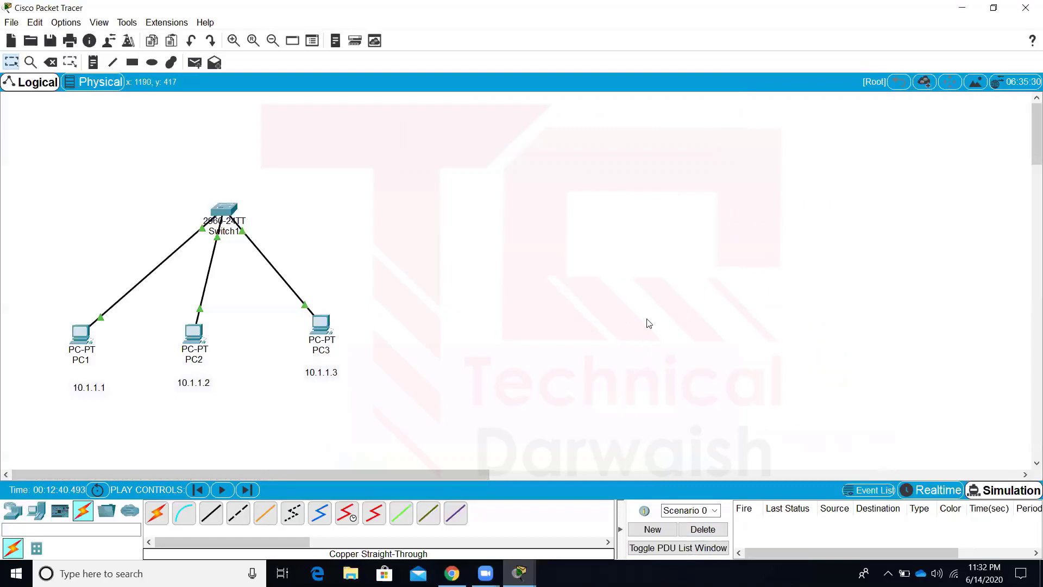
Send a simple PDU from PC3 to PC1, then select the whole remaining topology
{"action": "left_click", "coordinate": [195, 63]}
{"action": "left_click", "coordinate": [323, 326]}
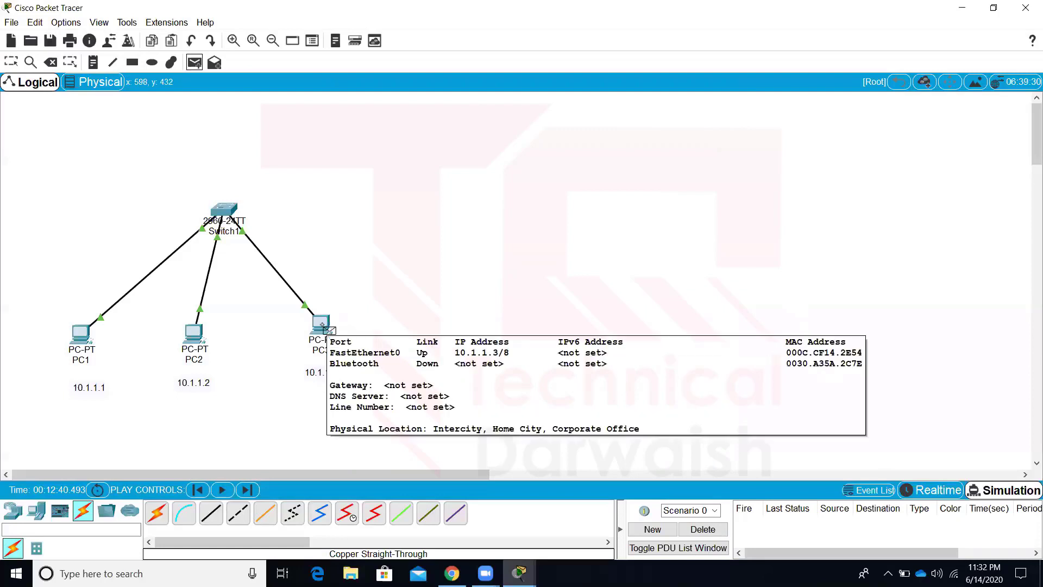
{"action": "left_click", "coordinate": [81, 335]}
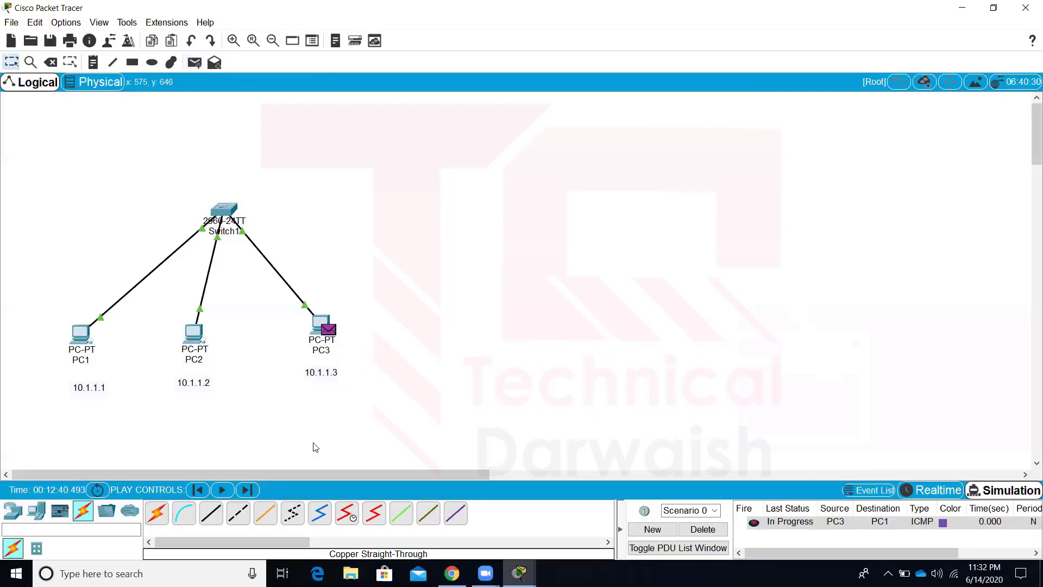
{"action": "left_click", "coordinate": [225, 492]}
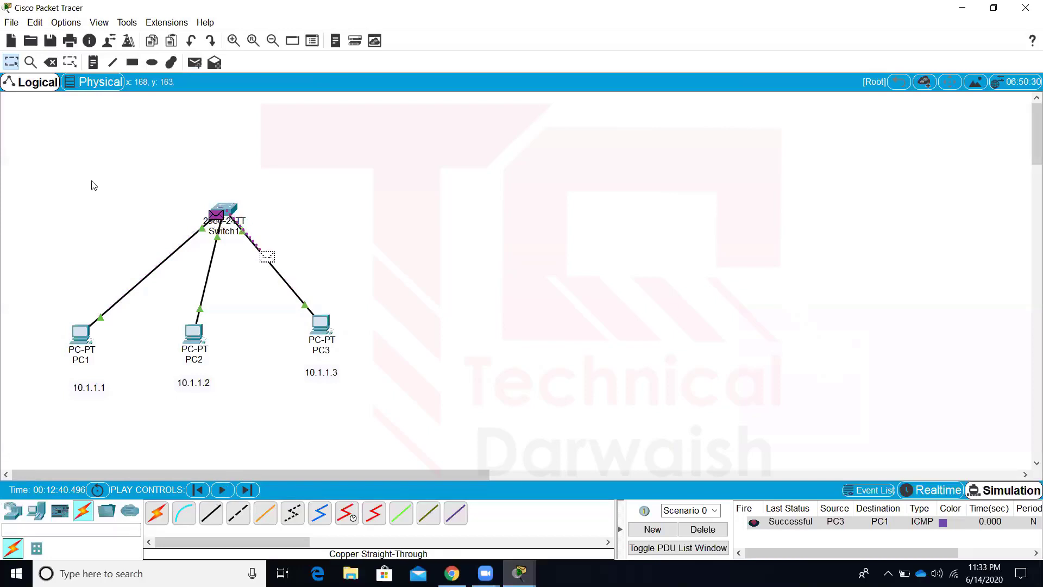
{"action": "left_click_drag", "start_coordinate": [128, 249], "coordinate": [391, 405]}
Delete all seven selected items to clear the canvas
{"action": "key", "text": "Delete"}
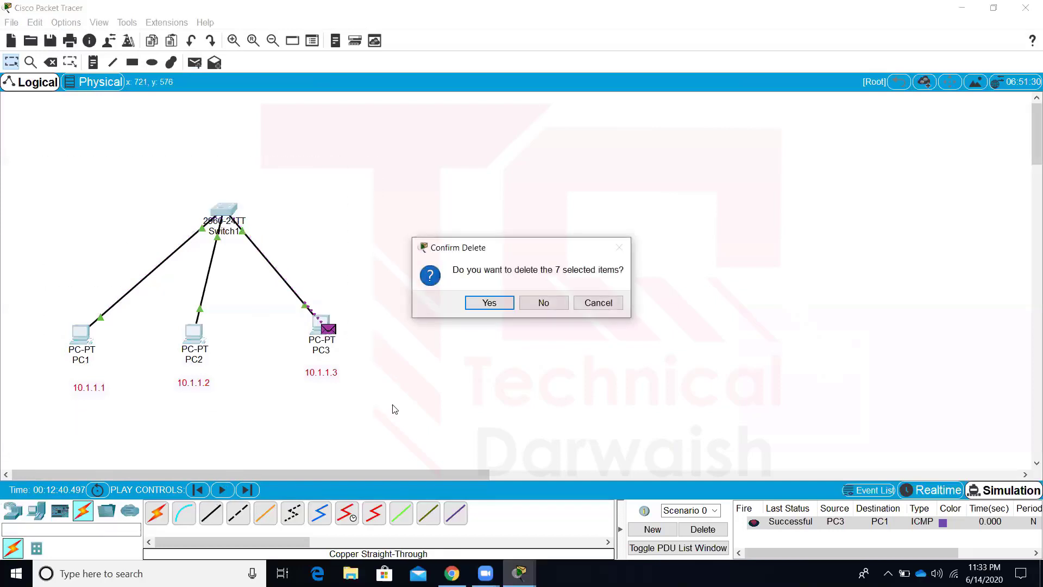
{"action": "key", "text": "Return"}
{"action": "key", "text": "Escape"}
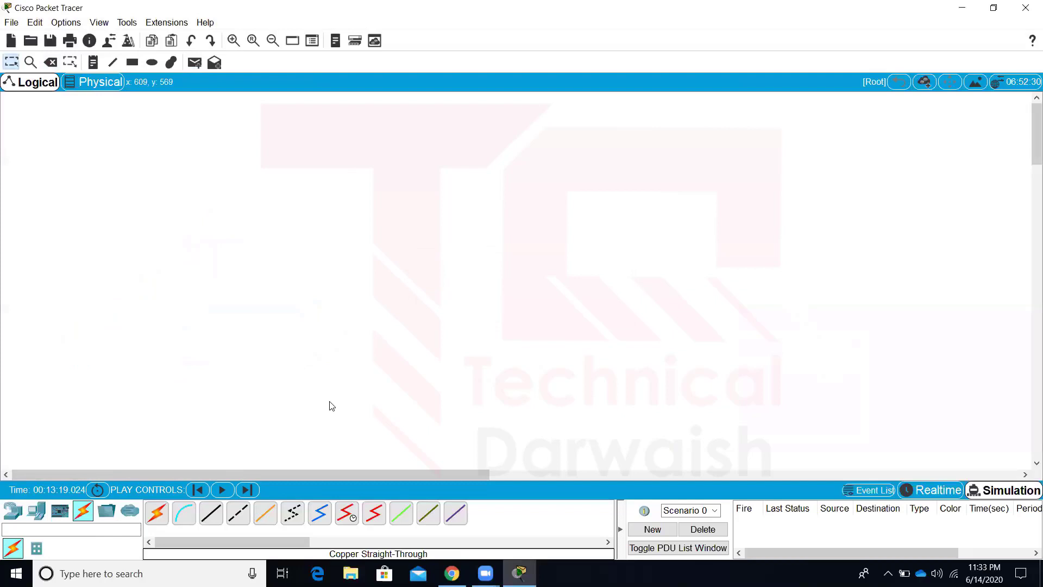
Place a 2960-24TT switch (Switch3) and four PCs, PC6 to PC9, on the workspace
{"action": "left_click", "coordinate": [13, 511]}
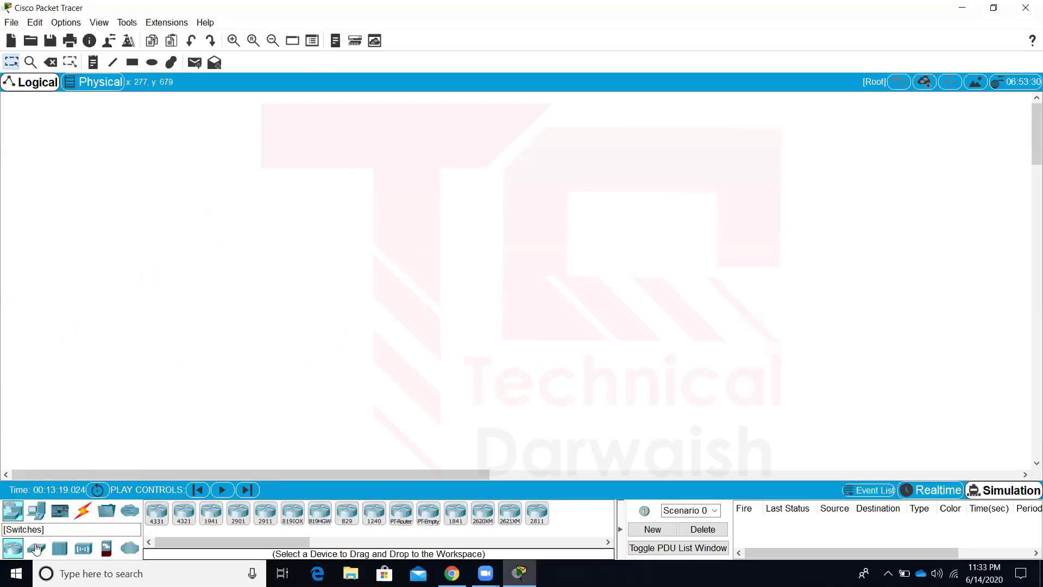
{"action": "left_click_drag", "start_coordinate": [37, 549], "coordinate": [360, 217]}
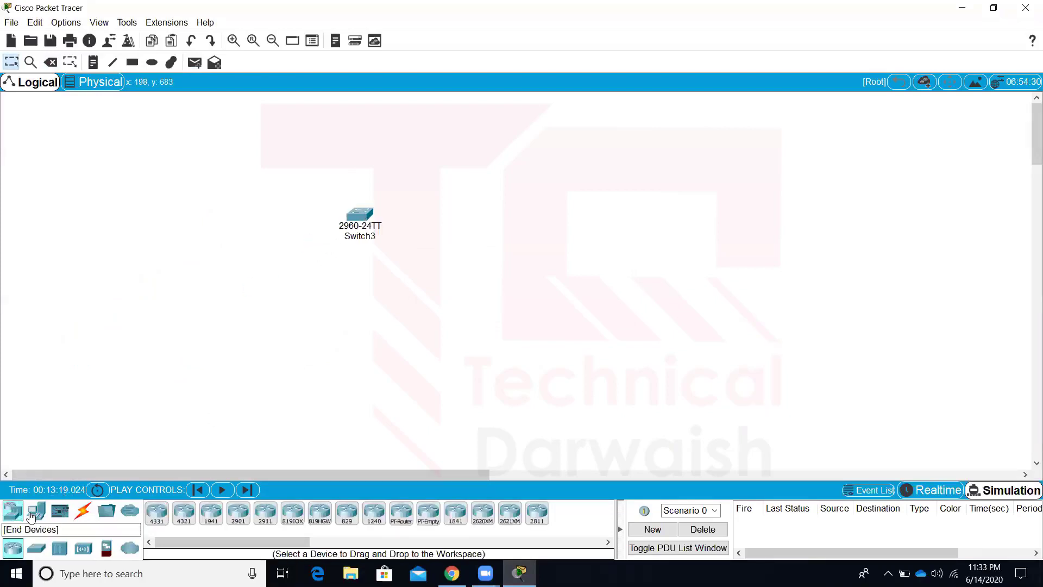
{"action": "left_click_drag", "start_coordinate": [31, 516], "coordinate": [291, 359]}
{"action": "left_click_drag", "start_coordinate": [33, 513], "coordinate": [368, 353]}
{"action": "left_click_drag", "start_coordinate": [36, 513], "coordinate": [424, 359]}
{"action": "left_click_drag", "start_coordinate": [34, 513], "coordinate": [522, 364]}
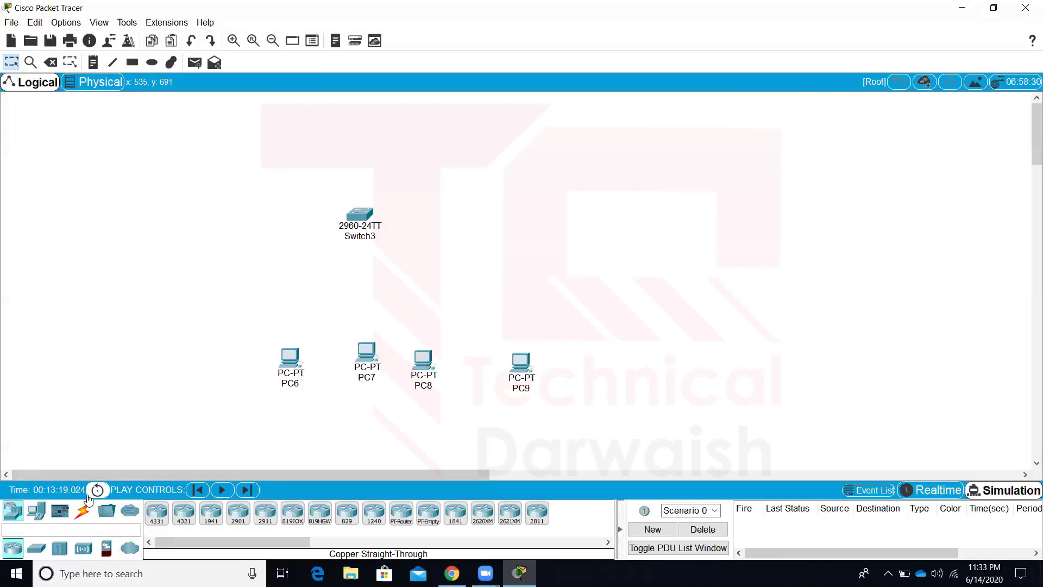
{"action": "left_click", "coordinate": [84, 509]}
Cable PC6 and PC7 to Switch3 with the automatic cable type
{"action": "left_click", "coordinate": [157, 513]}
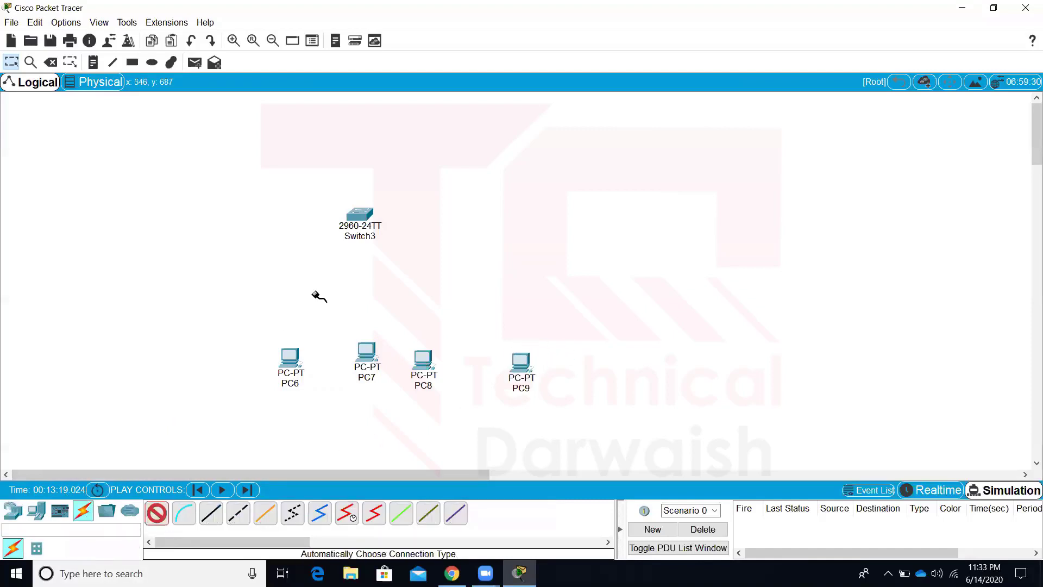
{"action": "left_click", "coordinate": [359, 217]}
{"action": "left_click", "coordinate": [293, 360]}
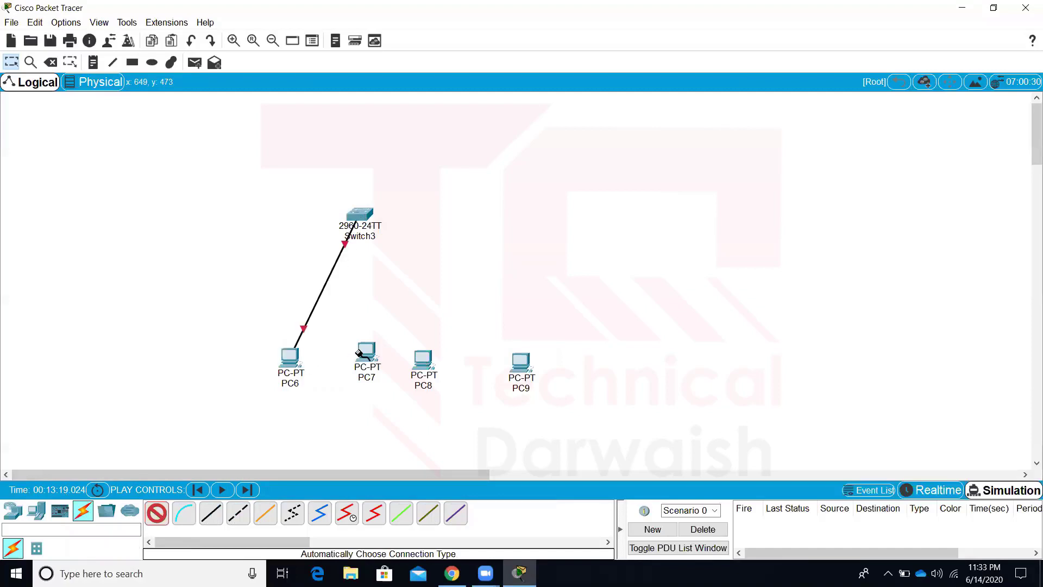
{"action": "left_click", "coordinate": [359, 352]}
{"action": "left_click", "coordinate": [361, 216]}
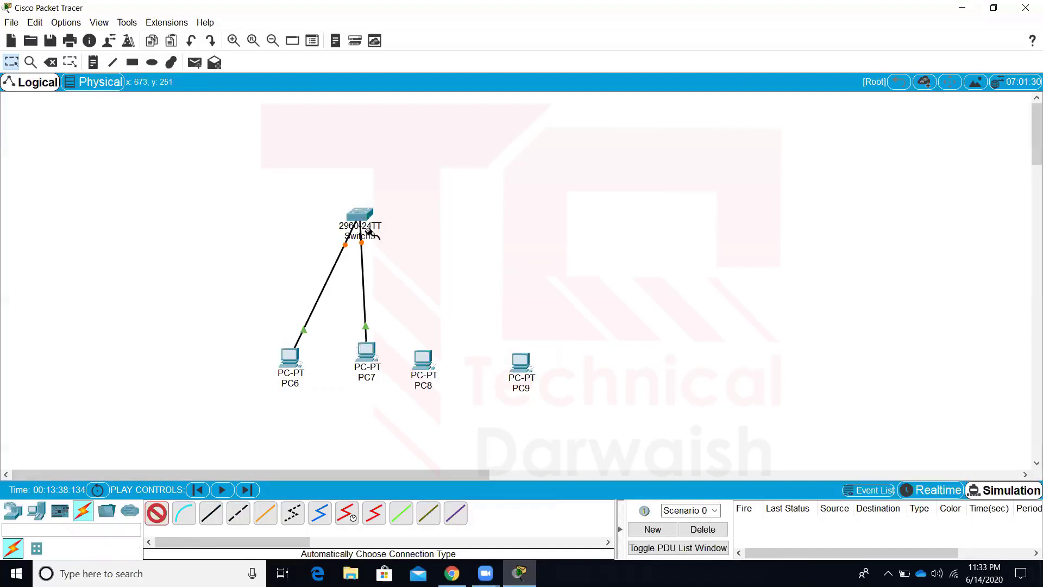
Cable PC8 and PC9 to Switch3 after dismissing the port errors, then open PC6
{"action": "left_click", "coordinate": [361, 217]}
{"action": "left_click", "coordinate": [599, 303]}
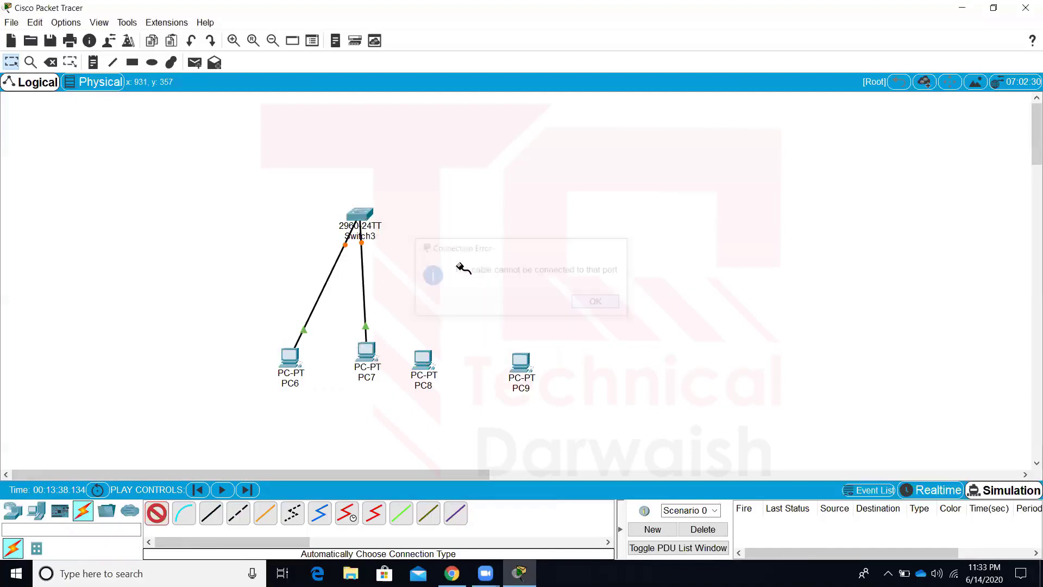
{"action": "left_click", "coordinate": [362, 216]}
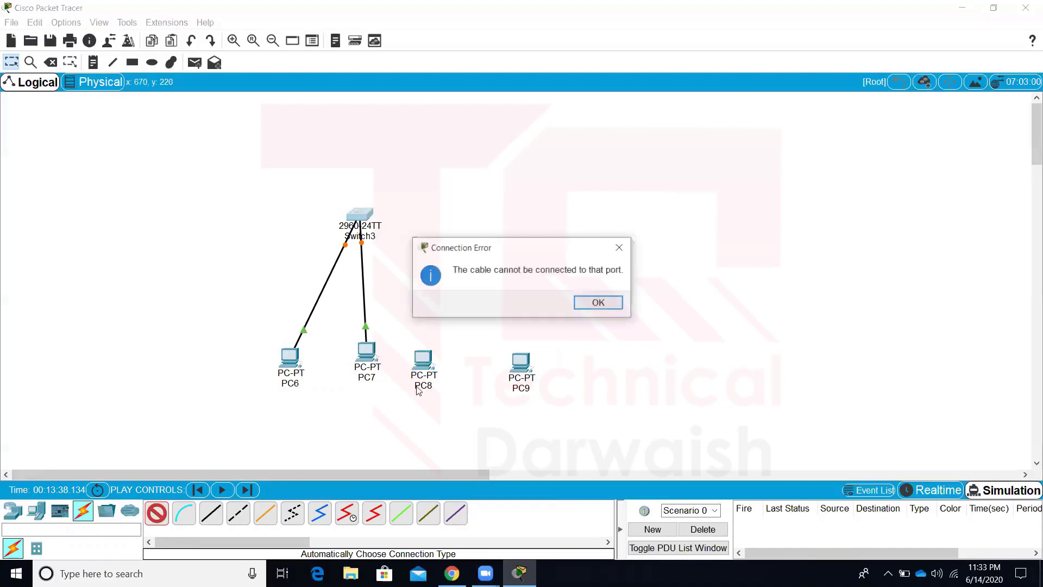
{"action": "left_click", "coordinate": [599, 302]}
{"action": "left_click", "coordinate": [426, 363]}
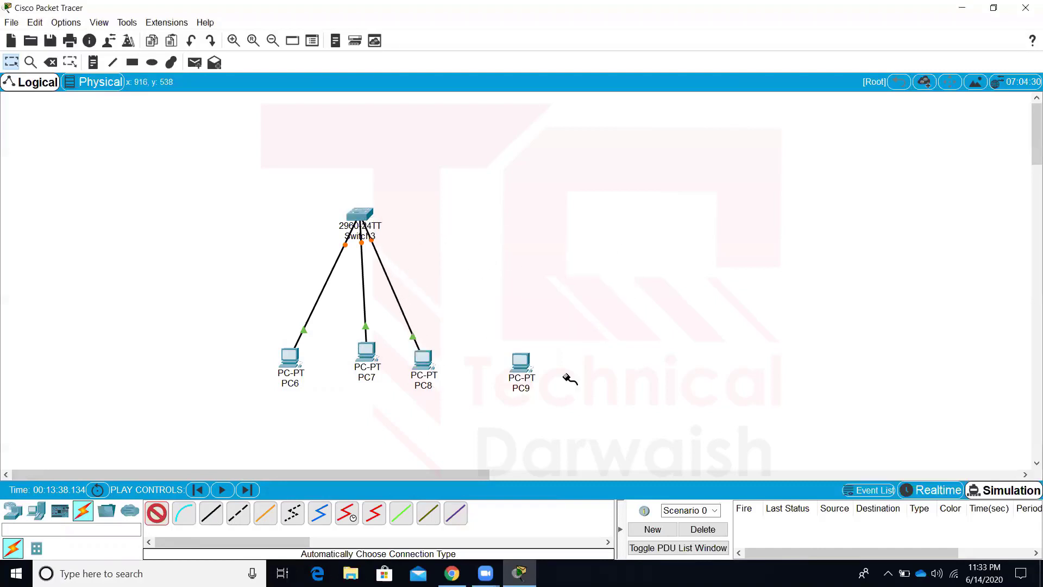
{"action": "left_click", "coordinate": [523, 370]}
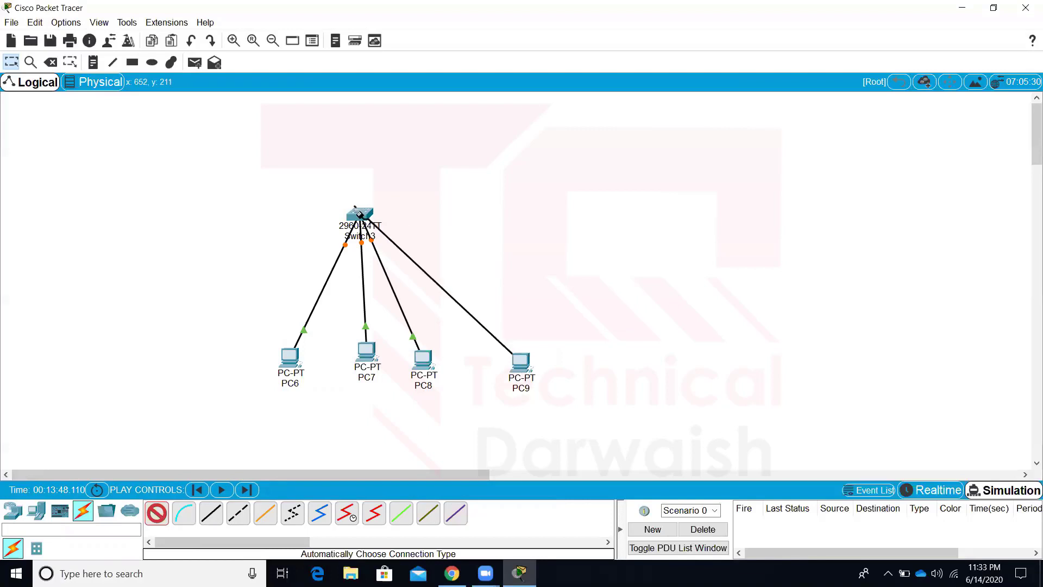
{"action": "left_click", "coordinate": [369, 217]}
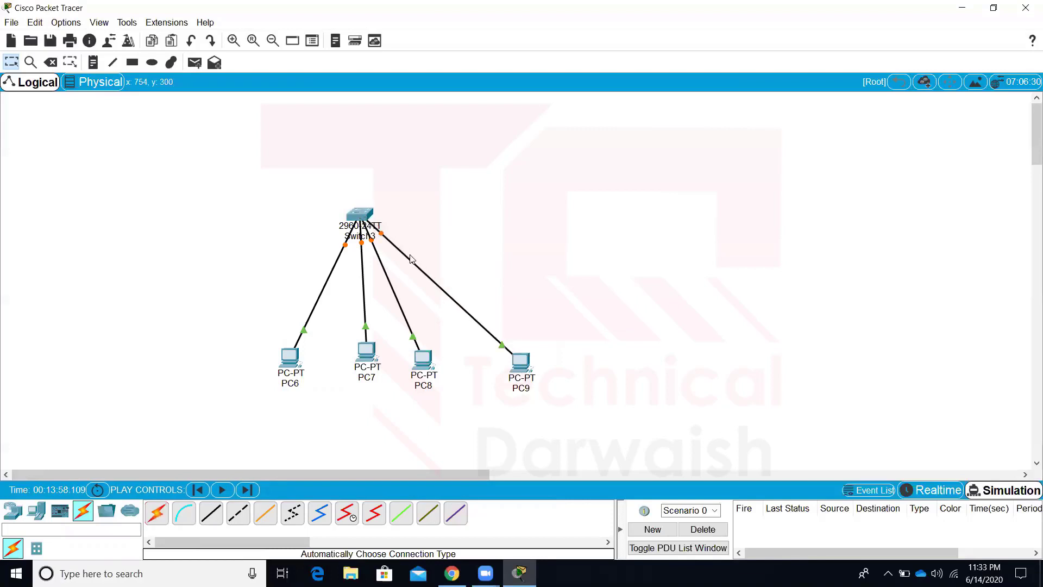
{"action": "left_click", "coordinate": [290, 356]}
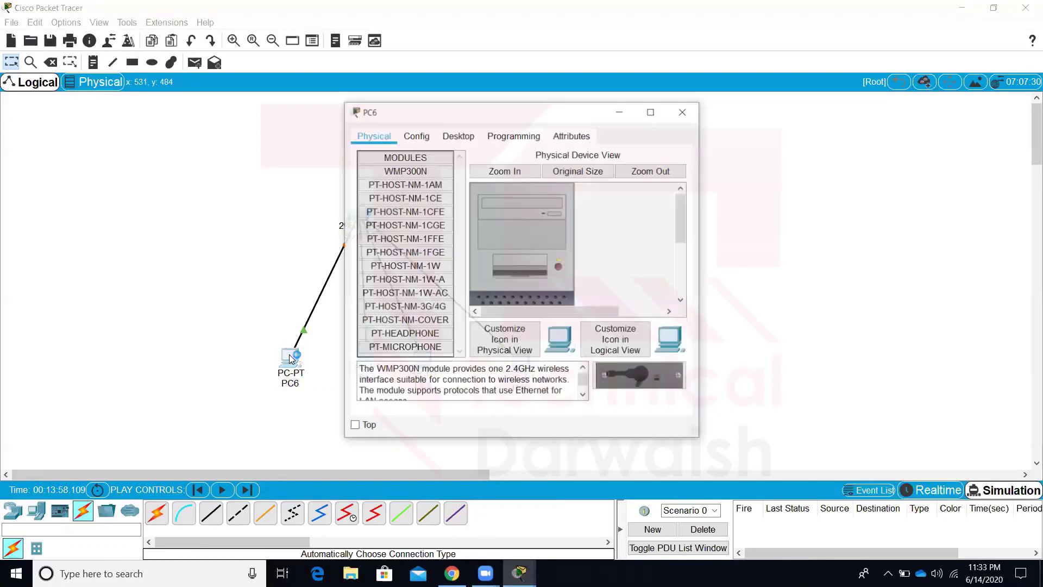
Give PC6 static IP 20.1.1.1 with mask 255.0.0.0 and switch to Realtime mode
{"action": "left_click", "coordinate": [457, 136]}
{"action": "left_click", "coordinate": [407, 203]}
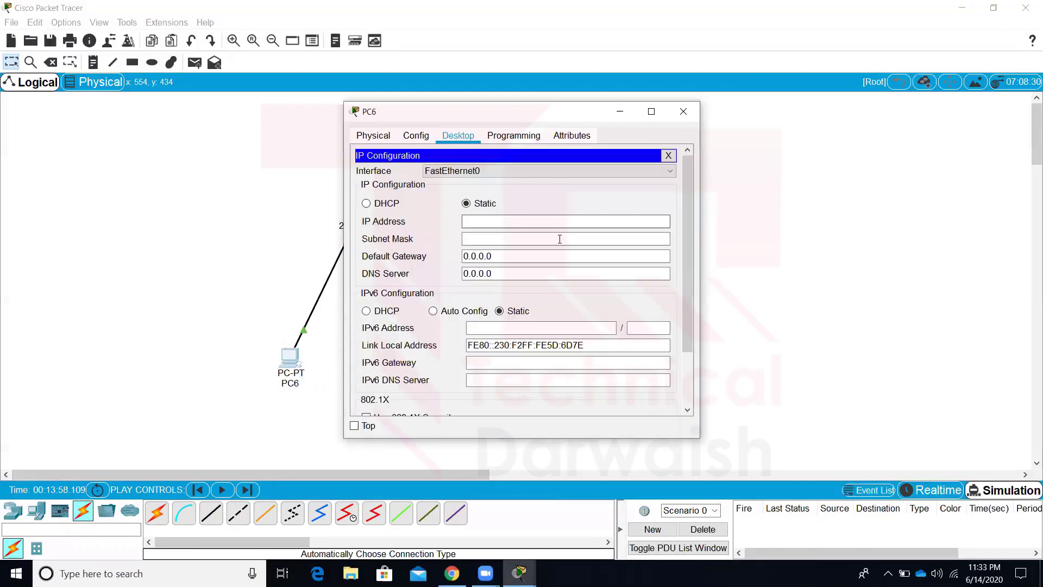
{"action": "left_click", "coordinate": [534, 224]}
{"action": "type", "text": "20.1.1.1"}
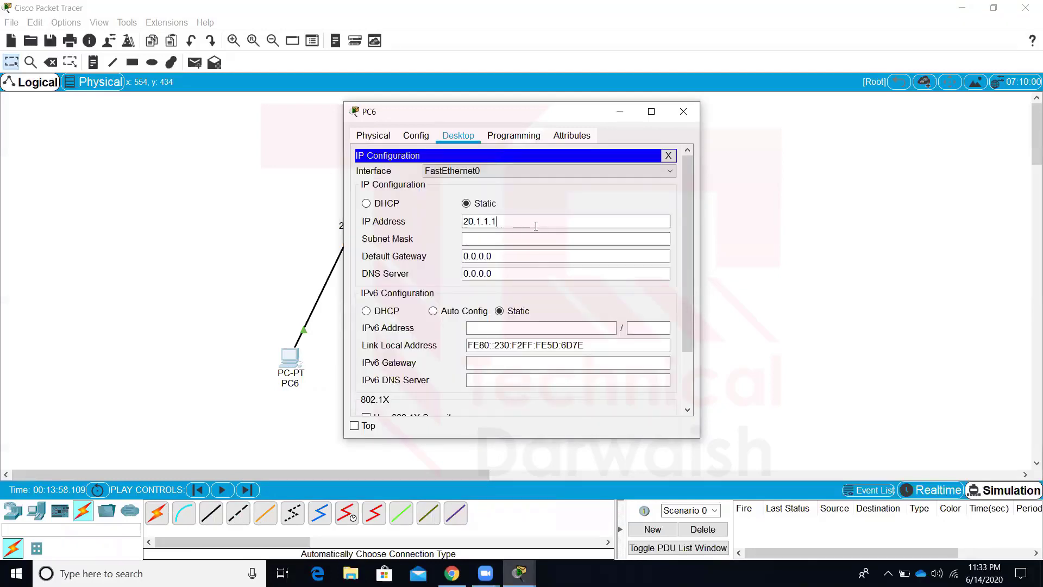
{"action": "key", "text": "Tab"}
{"action": "key", "text": "Tab"}
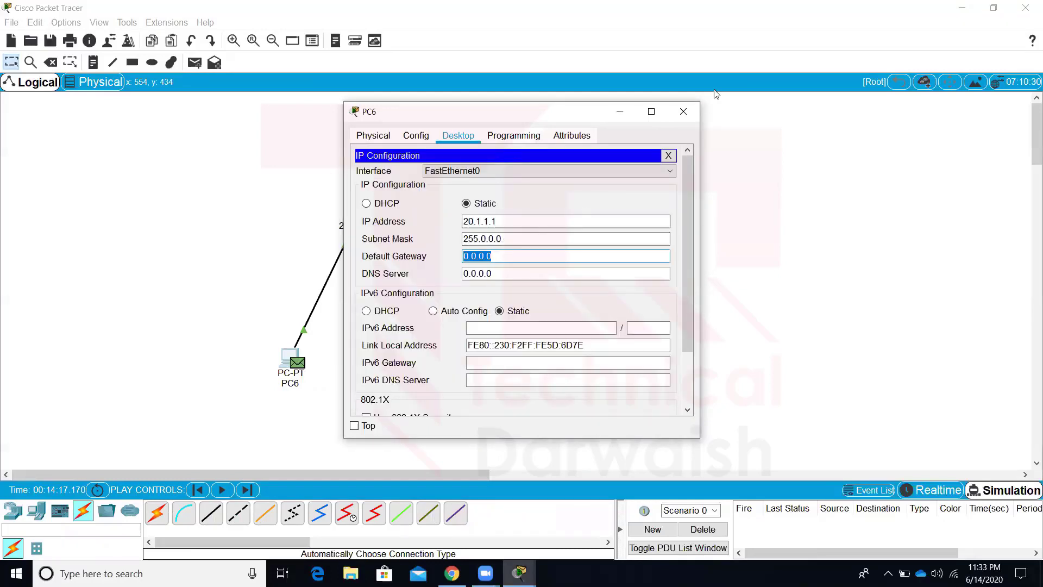
{"action": "left_click", "coordinate": [683, 111]}
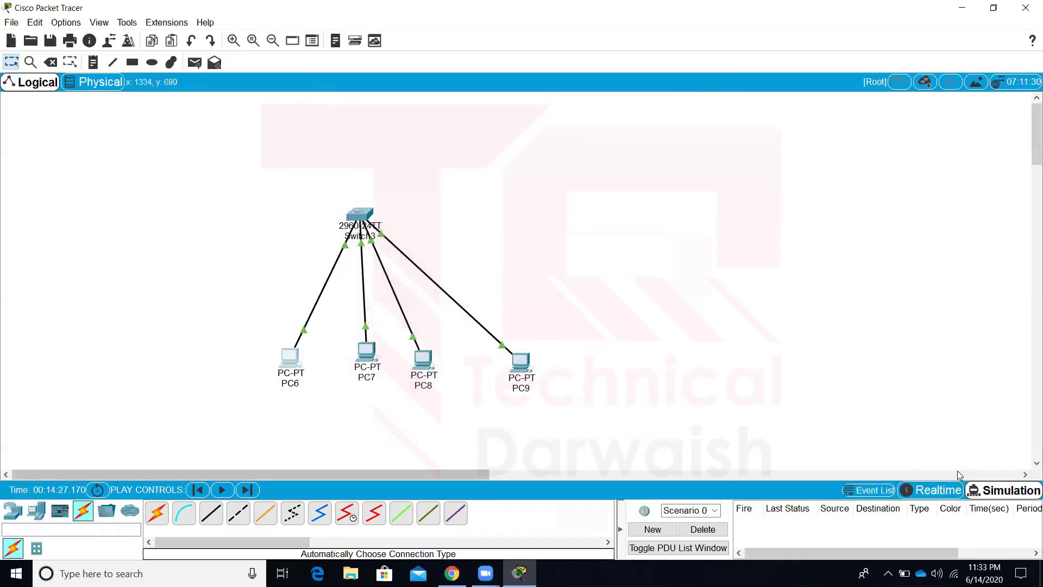
{"action": "left_click", "coordinate": [937, 490]}
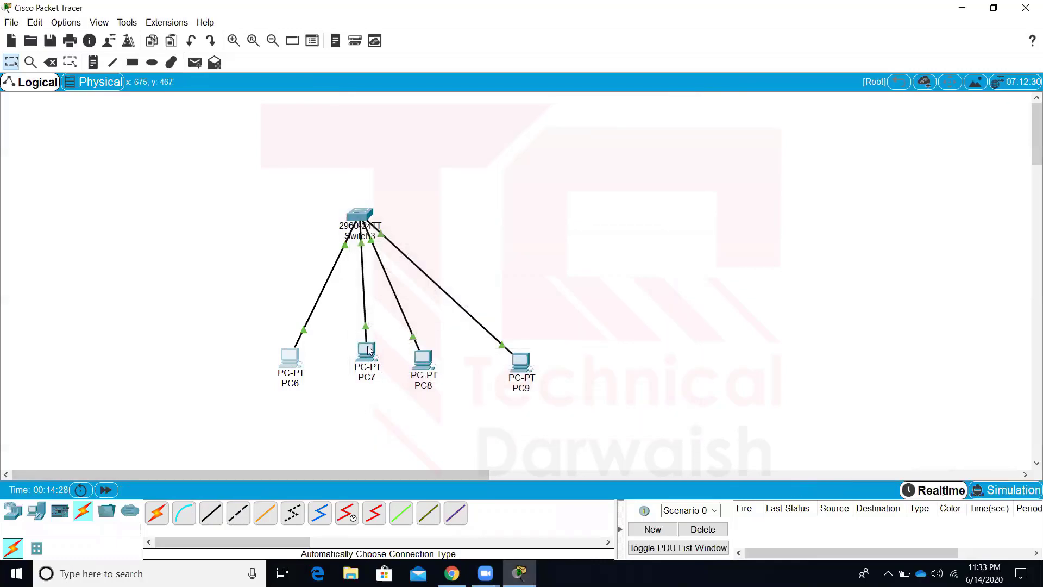
Give PC7 static IP 20.1.1.2 with the auto-filled mask 255.0.0.0
{"action": "left_click", "coordinate": [368, 351]}
{"action": "left_click", "coordinate": [459, 135]}
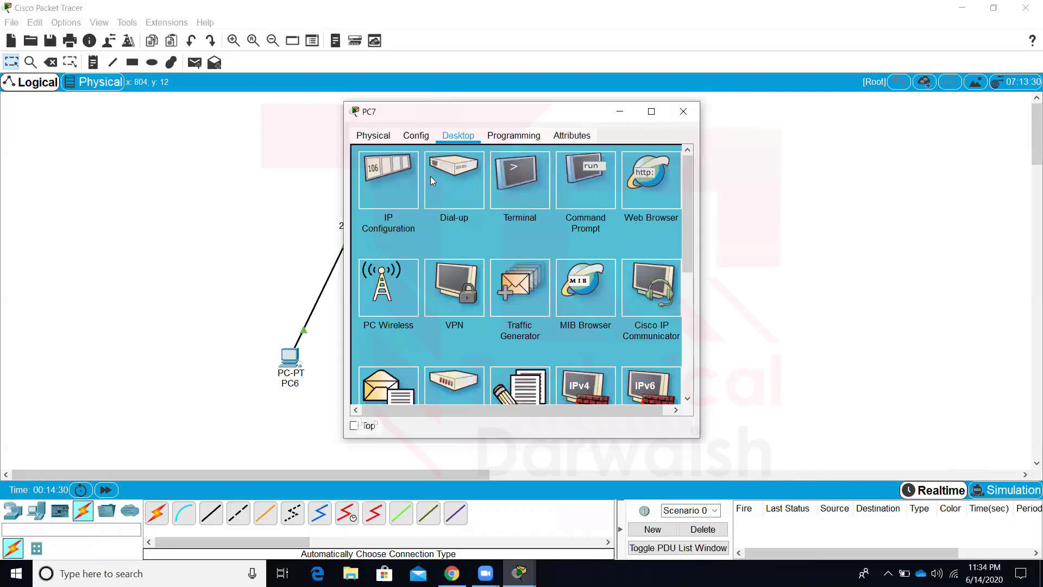
{"action": "left_click", "coordinate": [389, 179]}
{"action": "left_click", "coordinate": [489, 220]}
{"action": "type", "text": "20.1"}
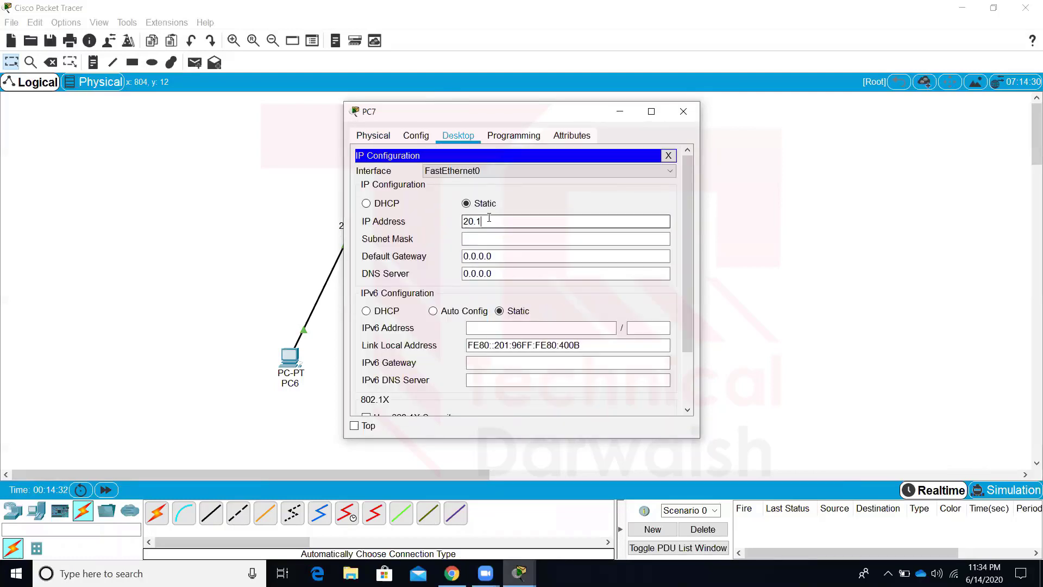
{"action": "type", "text": ".1.2"}
{"action": "key", "text": "Tab"}
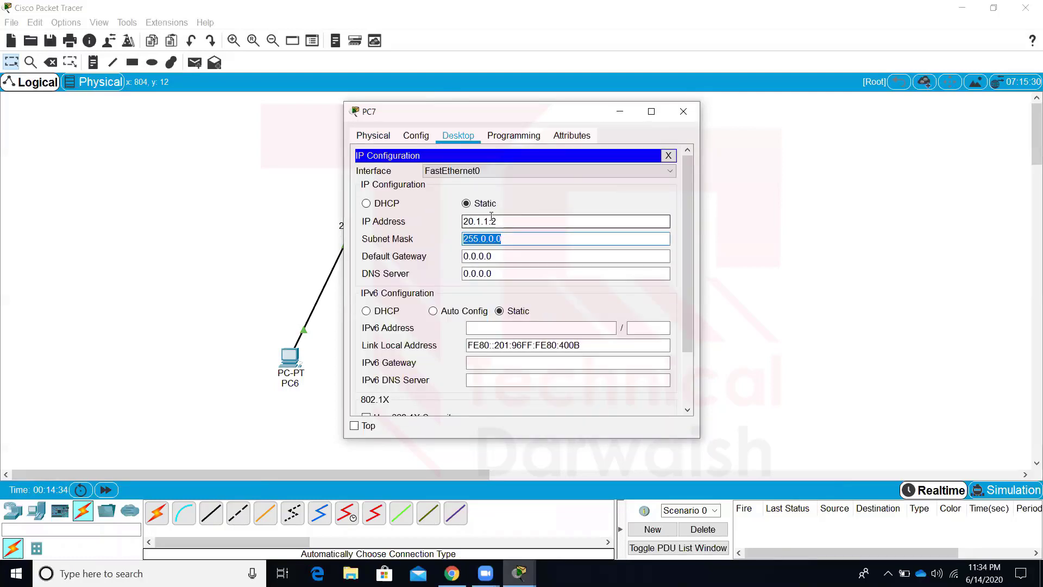
{"action": "left_click", "coordinate": [683, 112]}
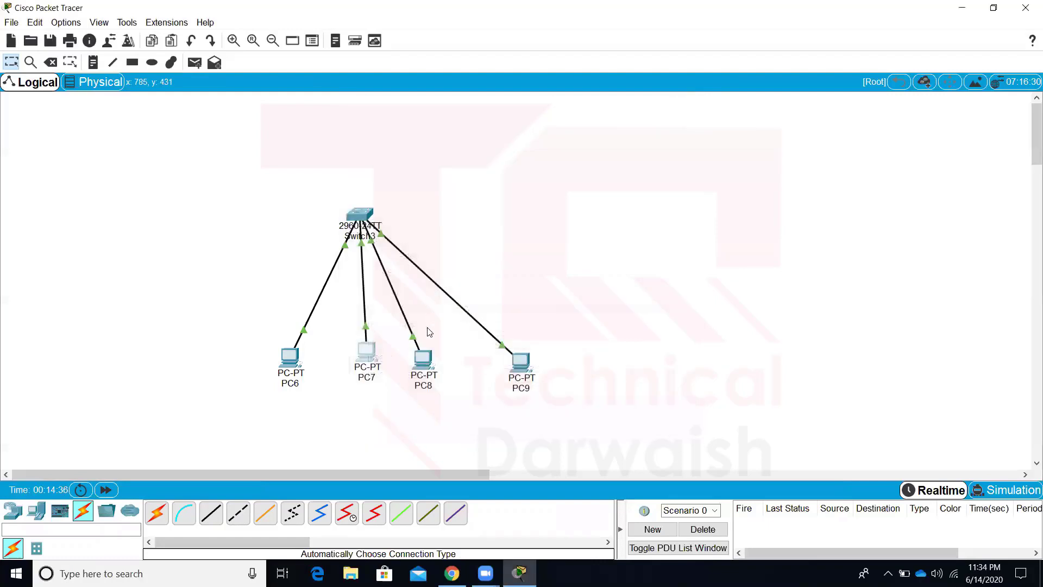
Give PC8 static IP 20.1.1.3 with mask 255.0.0.0
{"action": "left_click", "coordinate": [423, 359]}
{"action": "left_click", "coordinate": [457, 135]}
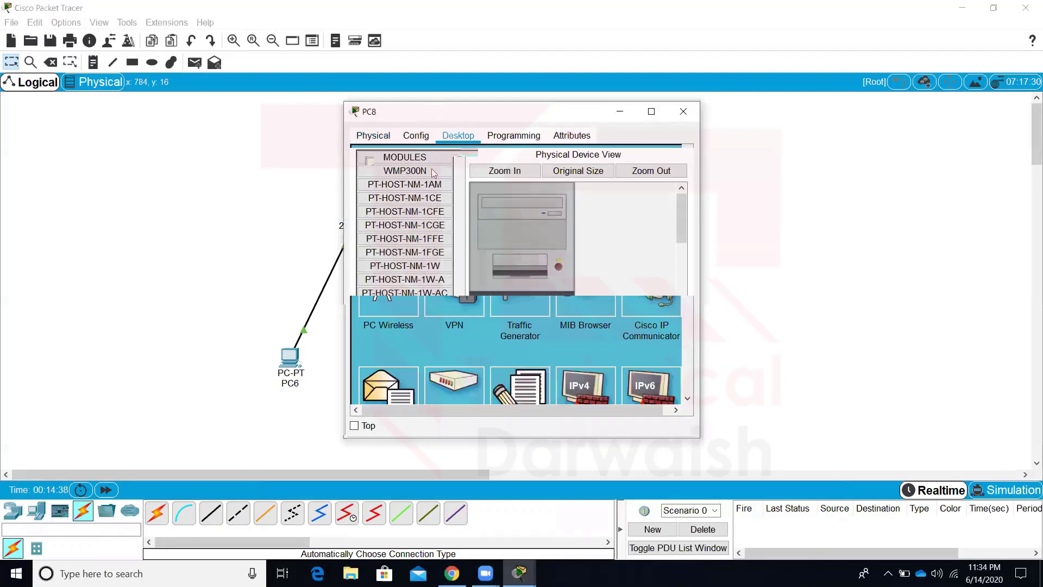
{"action": "left_click", "coordinate": [410, 182]}
{"action": "left_click", "coordinate": [475, 226]}
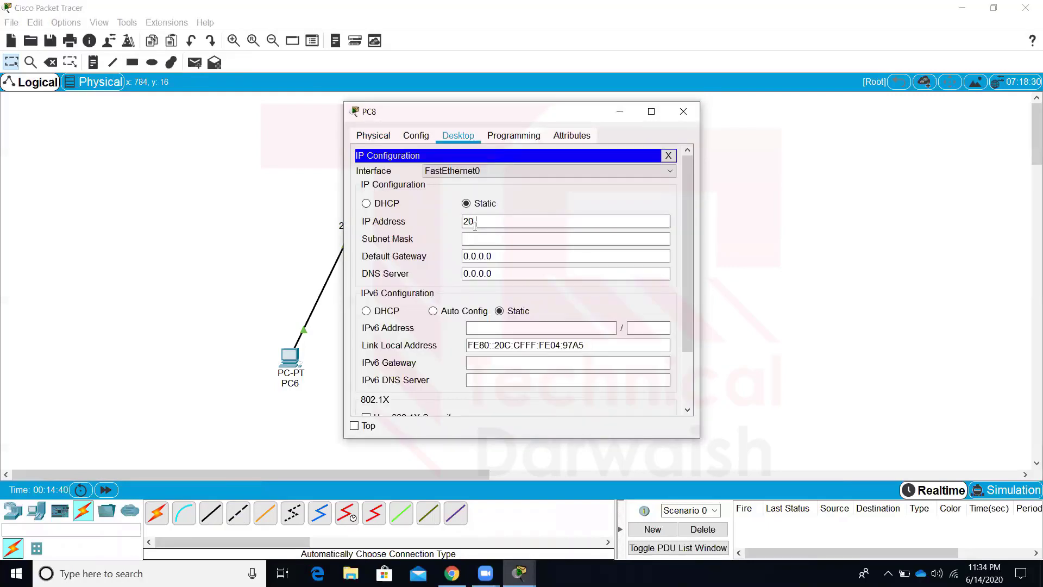
{"action": "type", "text": "20.1.1.3"}
{"action": "key", "text": "Tab"}
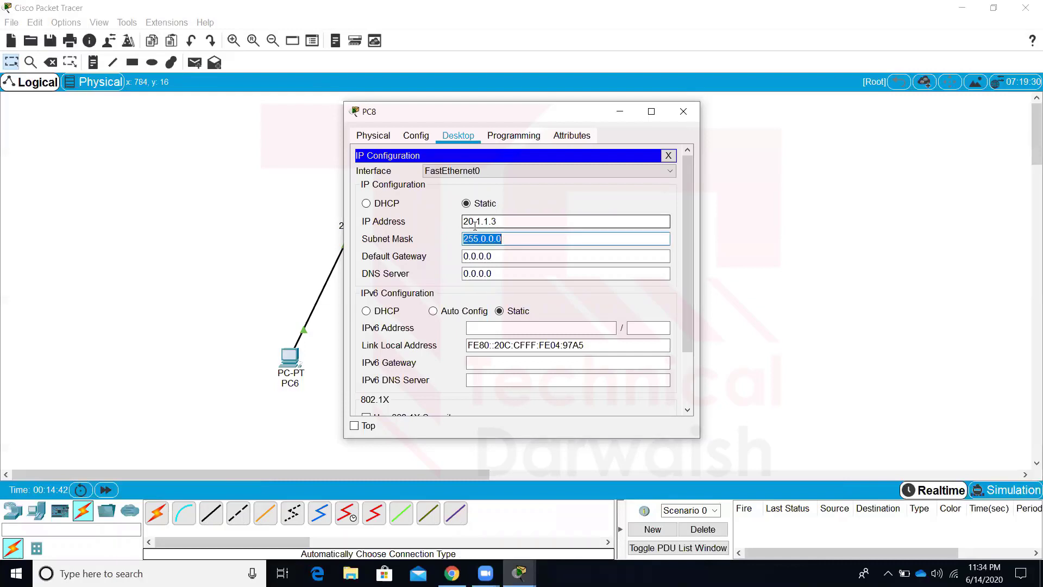
{"action": "left_click", "coordinate": [684, 111]}
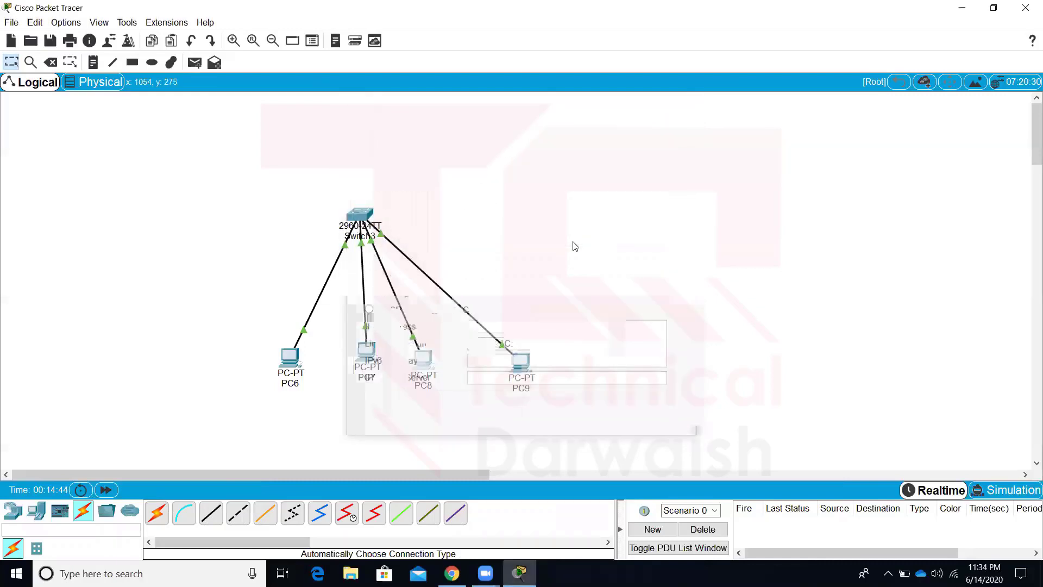
Give PC9 static IP 20.1.1.4 with mask 255.0.0.0
{"action": "left_click", "coordinate": [526, 373]}
{"action": "left_click", "coordinate": [458, 136]}
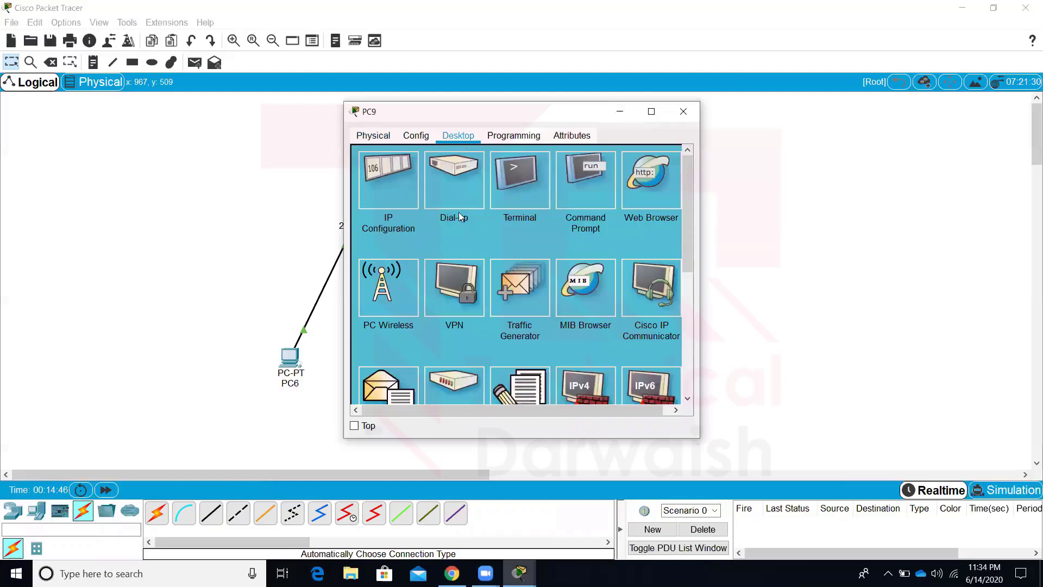
{"action": "left_click", "coordinate": [381, 225]}
{"action": "left_click", "coordinate": [483, 221]}
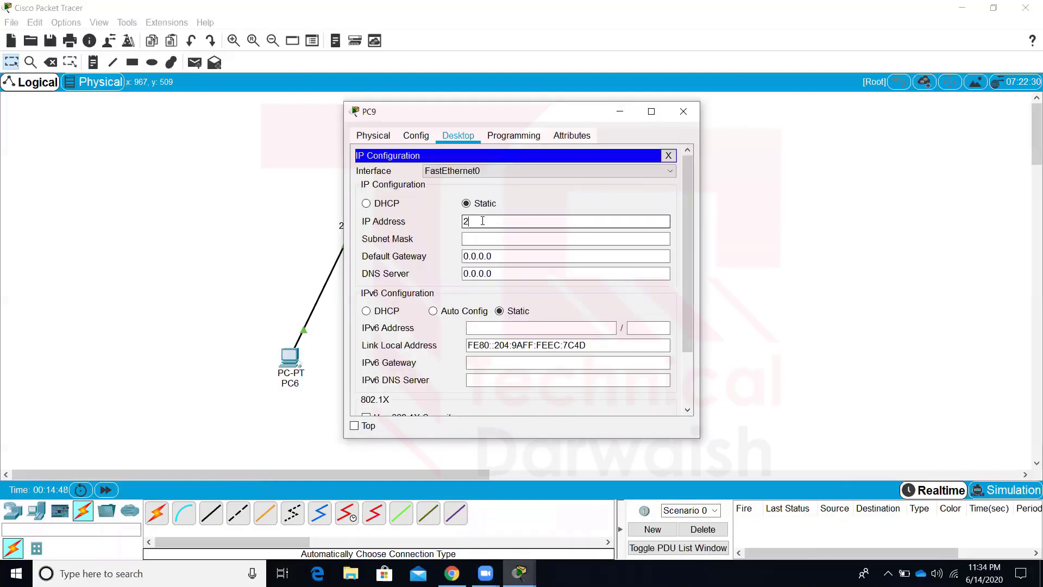
{"action": "type", "text": "20.1.1.4"}
{"action": "key", "text": "Tab"}
{"action": "key", "text": "Tab"}
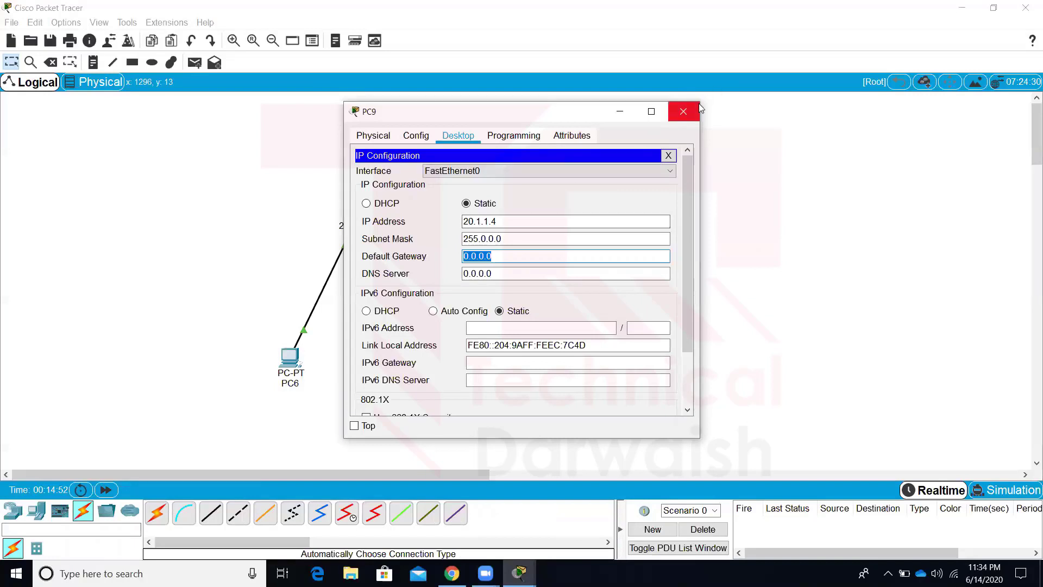
{"action": "left_click", "coordinate": [683, 111]}
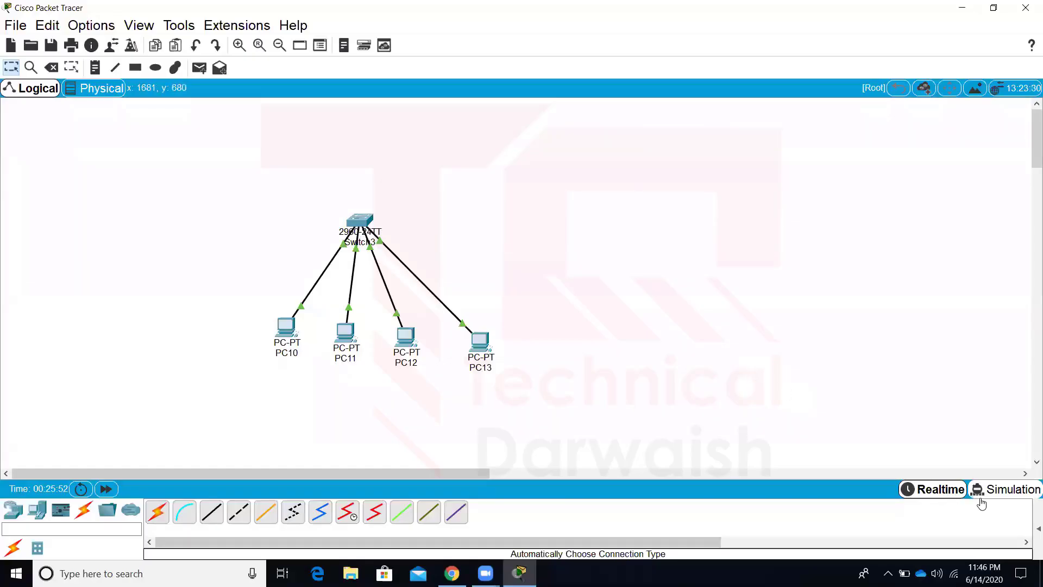
In Simulation mode, send a simple PDU from PC13 to PC10 and play it
{"action": "left_click", "coordinate": [981, 496]}
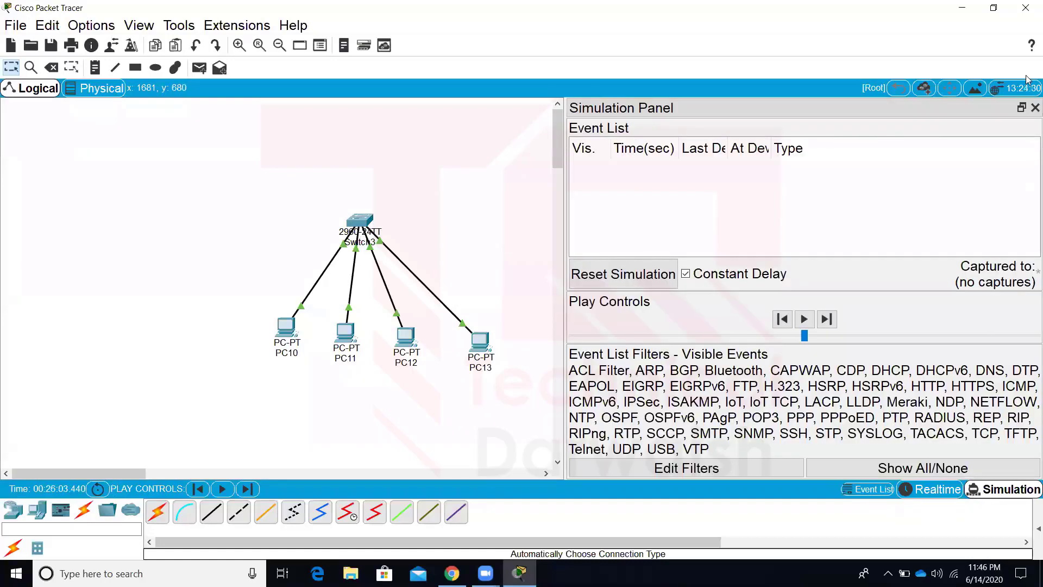
{"action": "left_click", "coordinate": [1032, 110]}
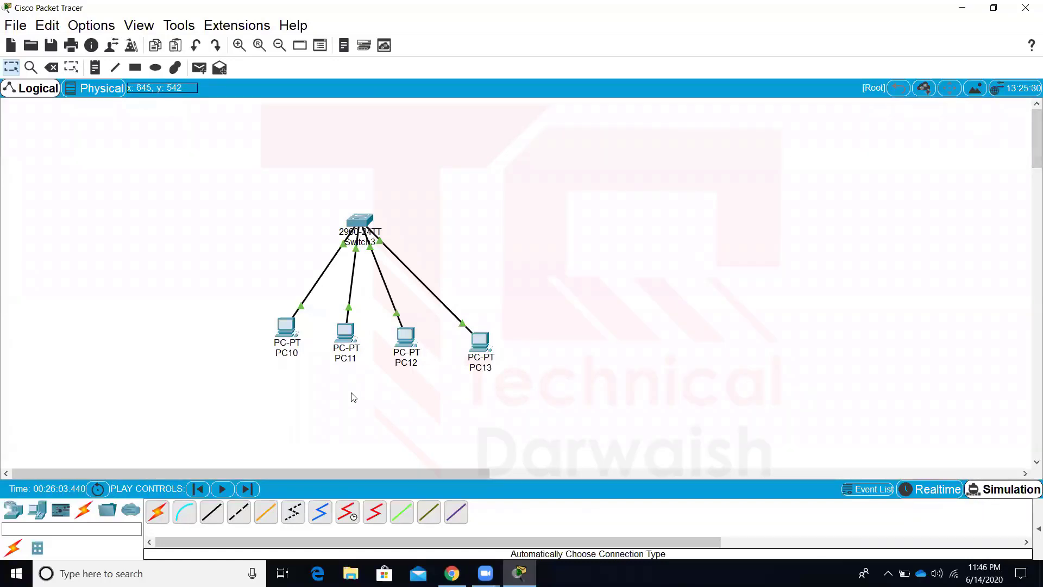
{"action": "left_click", "coordinate": [199, 69]}
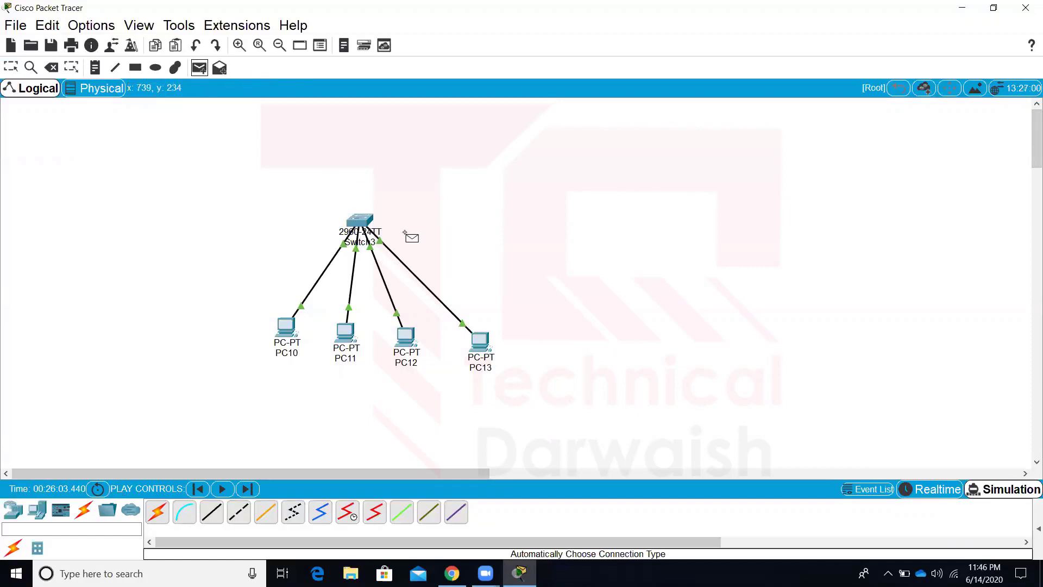
{"action": "left_click", "coordinate": [481, 341]}
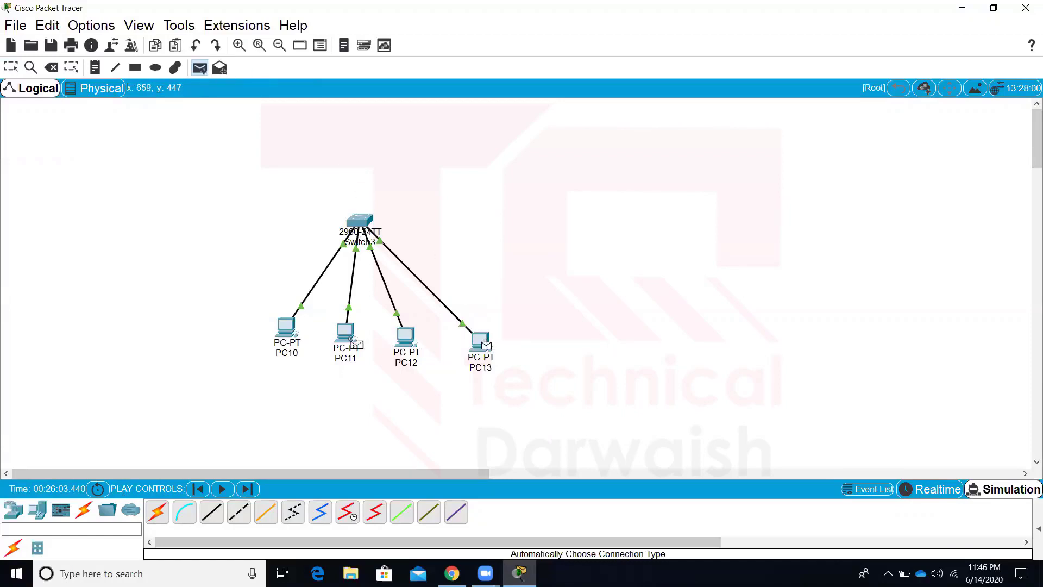
{"action": "left_click", "coordinate": [286, 326]}
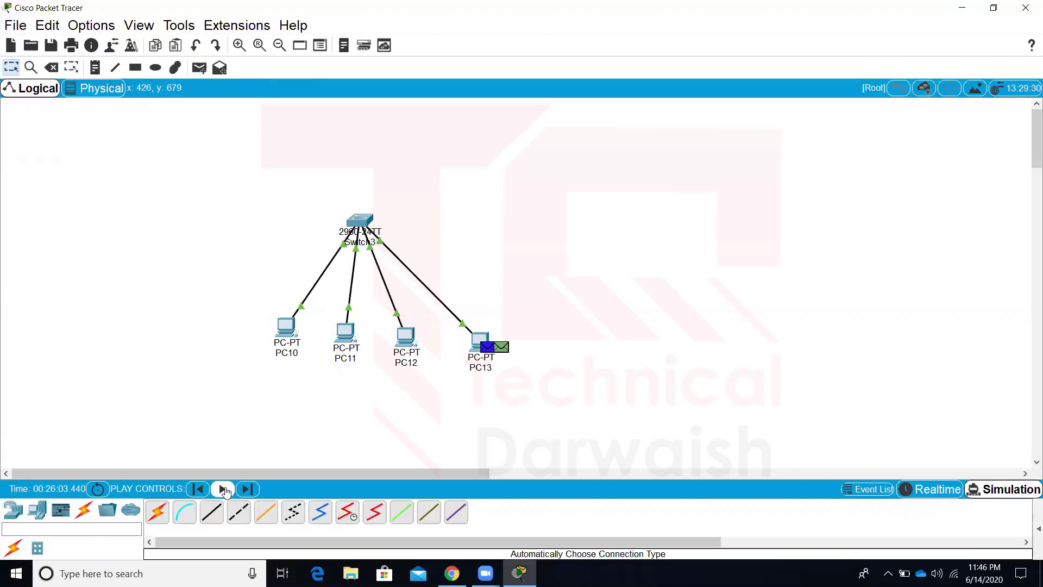
{"action": "left_click", "coordinate": [222, 489]}
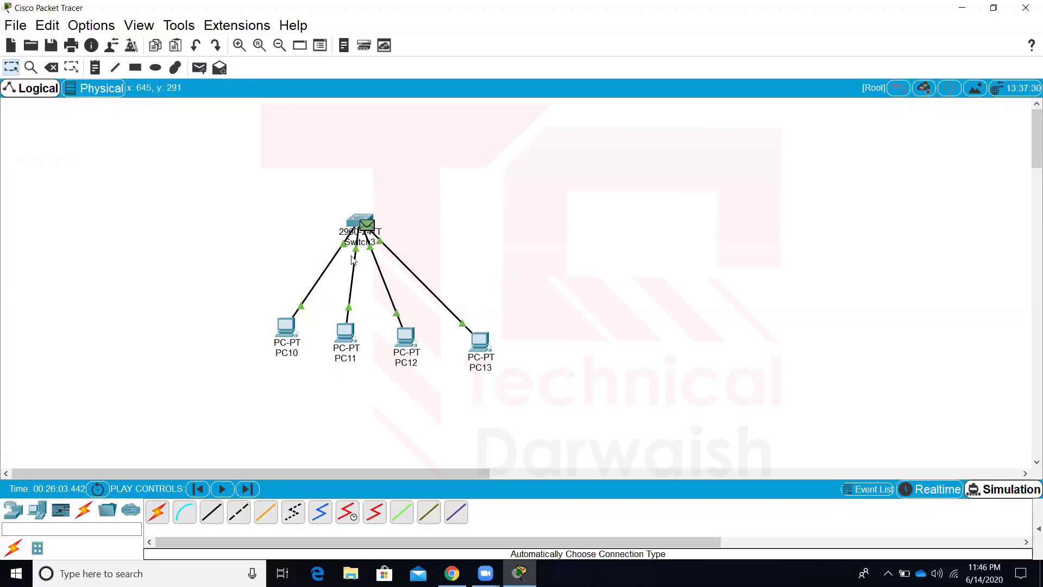
Review the PDU Information for the broadcast packet at Switch3, then close it
{"action": "left_click", "coordinate": [370, 226]}
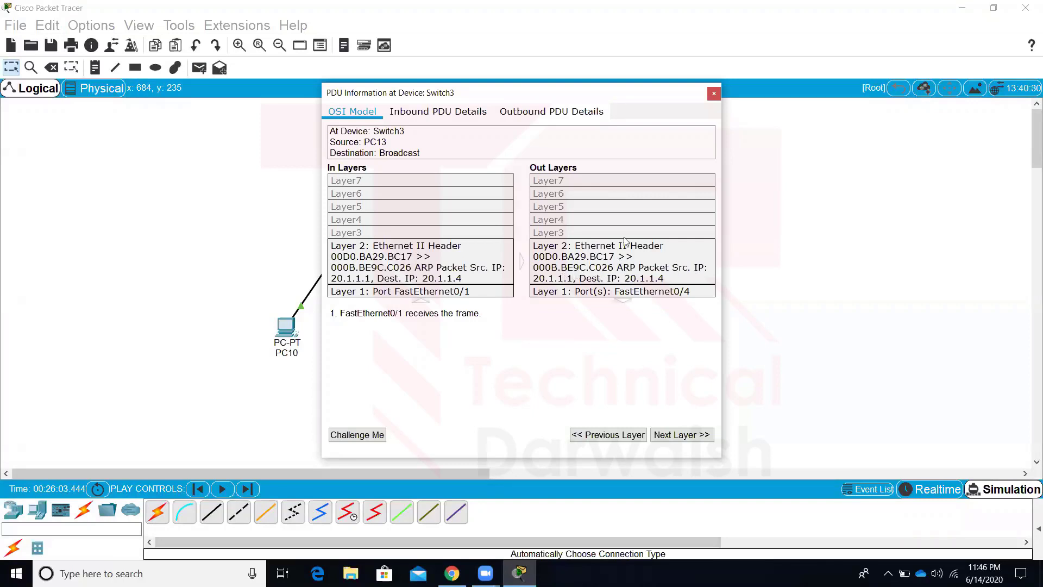
{"action": "left_click", "coordinate": [714, 93]}
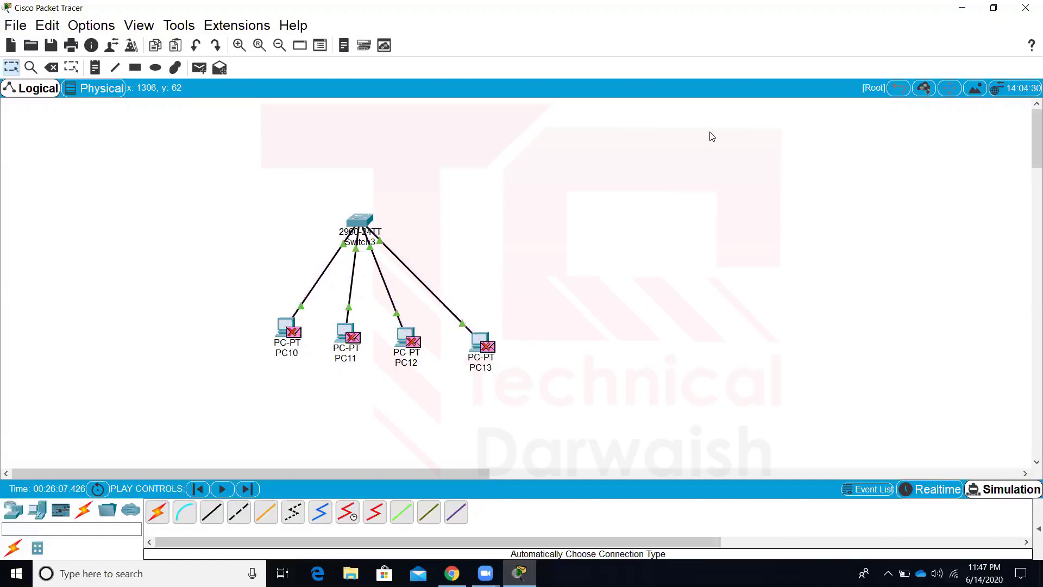
Return to Realtime mode and choose the Rectangle tool with a green fill colour
{"action": "left_click", "coordinate": [950, 489]}
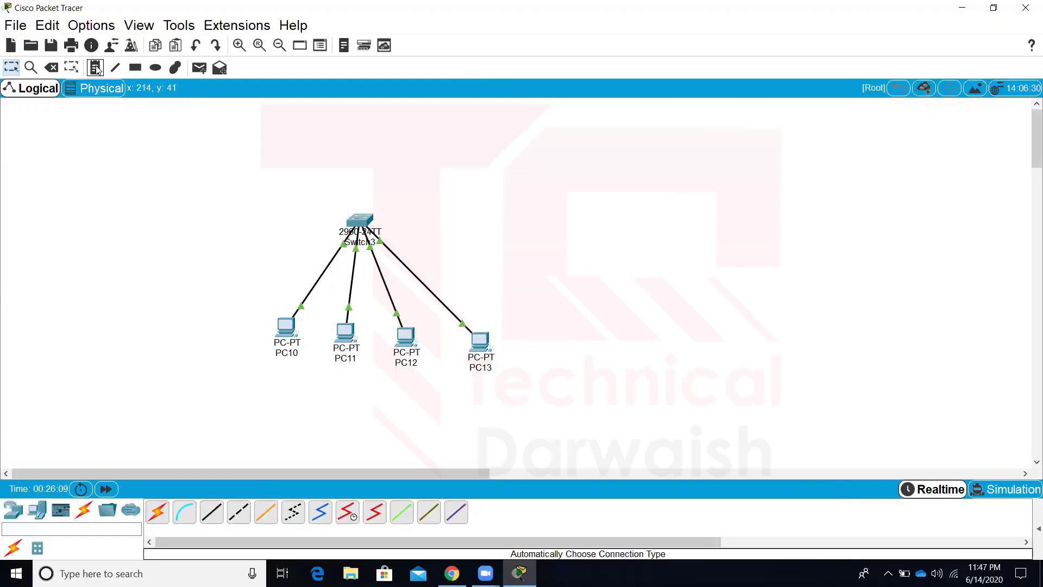
{"action": "left_click", "coordinate": [137, 69]}
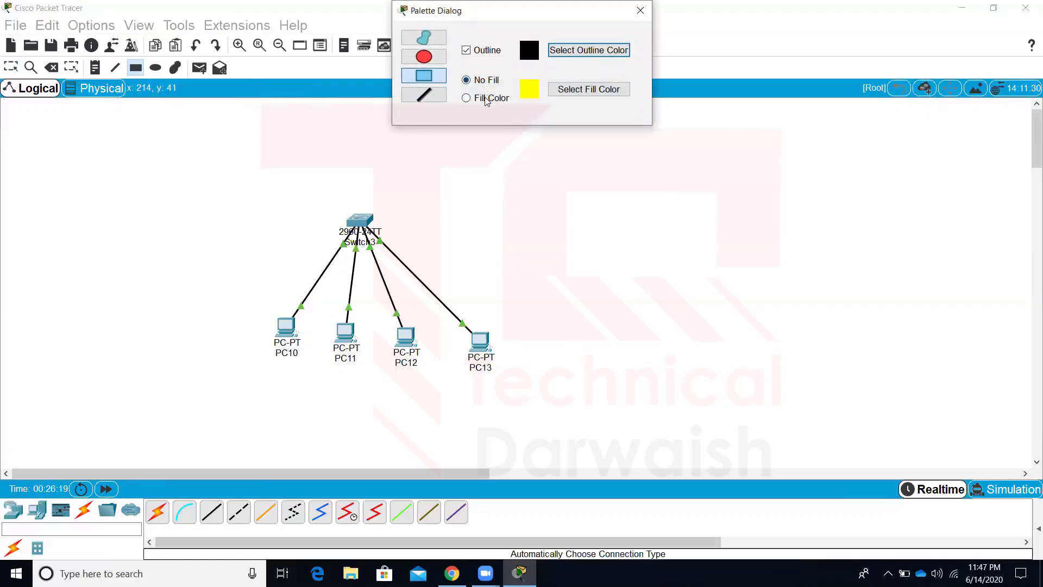
{"action": "left_click", "coordinate": [486, 99]}
{"action": "left_click", "coordinate": [557, 94]}
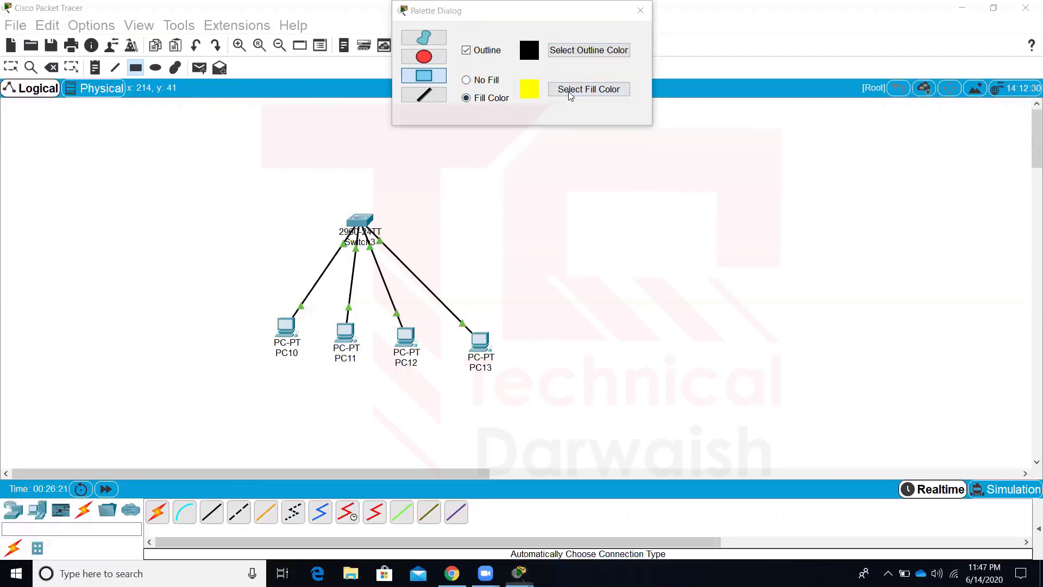
{"action": "left_click", "coordinate": [475, 190]}
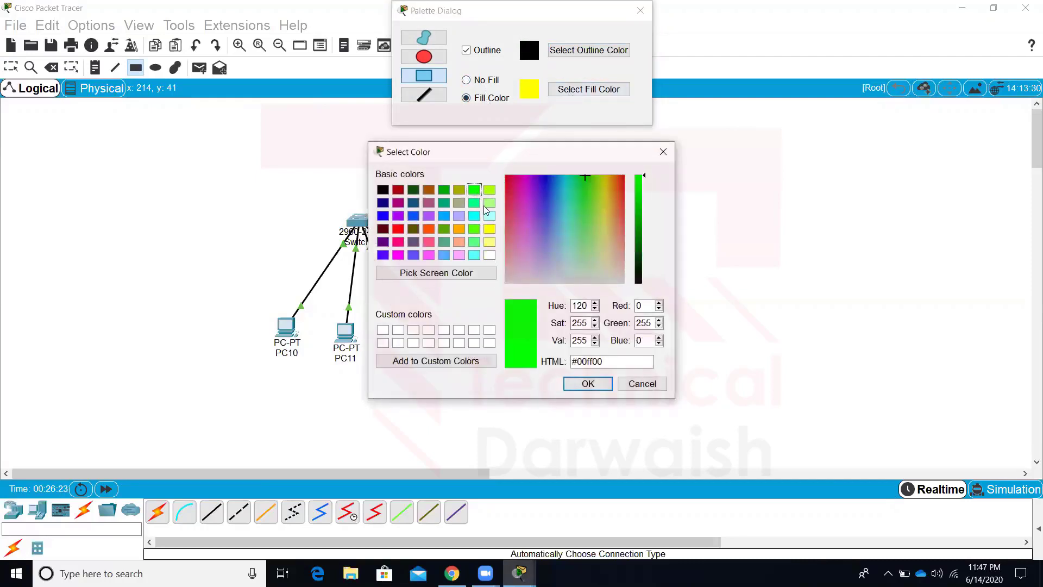
{"action": "left_click", "coordinate": [588, 383]}
Draw a green rectangle around the switch, a smaller one beside it, and a green ellipse
{"action": "left_click_drag", "start_coordinate": [320, 184], "coordinate": [404, 251]}
{"action": "left_click_drag", "start_coordinate": [482, 203], "coordinate": [535, 235]}
{"action": "left_click", "coordinate": [423, 56]}
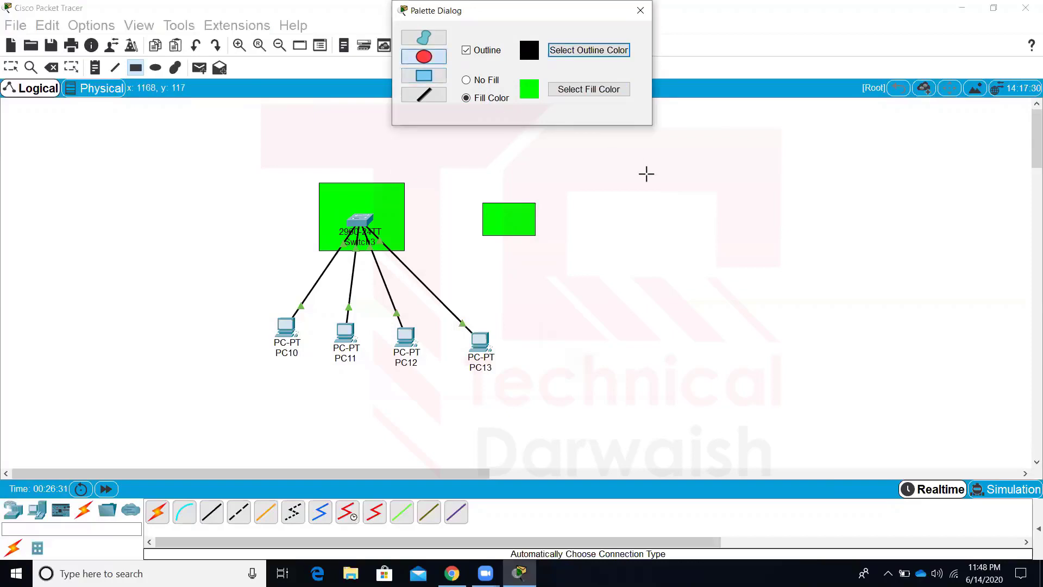
{"action": "left_click_drag", "start_coordinate": [645, 172], "coordinate": [782, 268]}
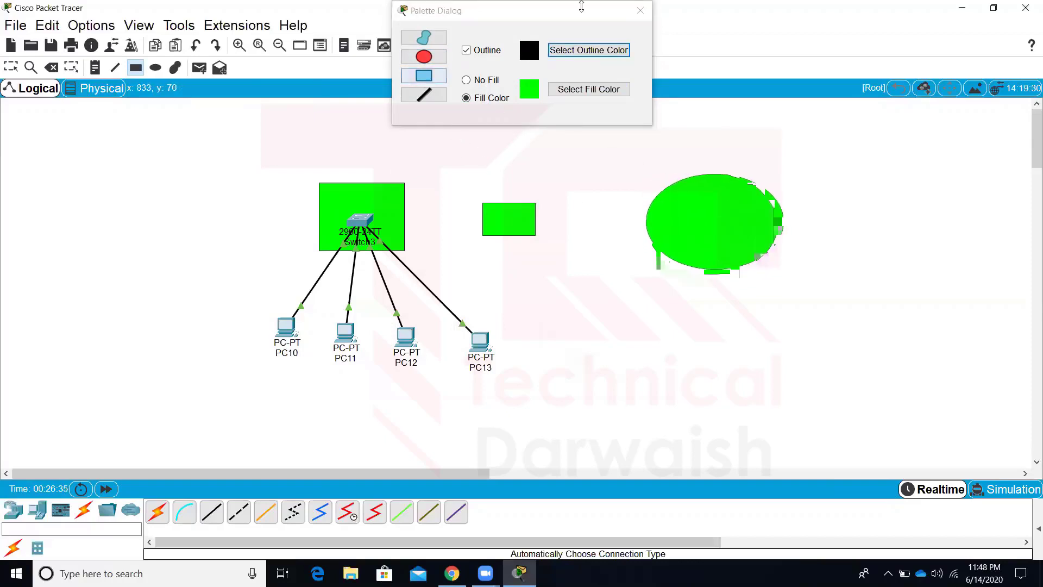
{"action": "left_click", "coordinate": [640, 11]}
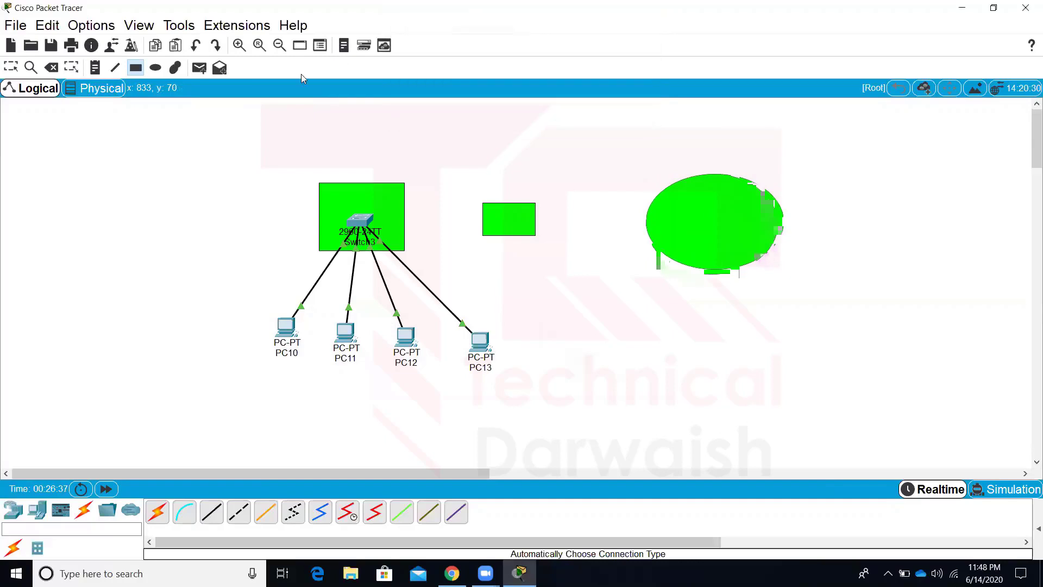
Draw several crossing straight lines across the left side of the canvas with the Line tool
{"action": "left_click", "coordinate": [115, 67]}
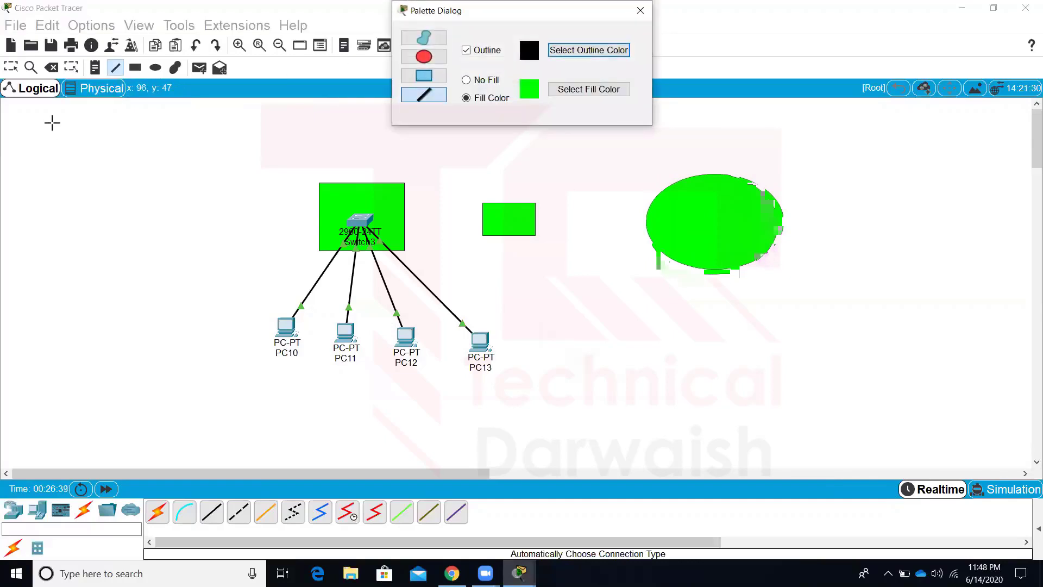
{"action": "left_click_drag", "start_coordinate": [52, 124], "coordinate": [169, 177]}
{"action": "left_click_drag", "start_coordinate": [184, 137], "coordinate": [97, 248]}
{"action": "left_click_drag", "start_coordinate": [79, 180], "coordinate": [170, 228]}
{"action": "left_click_drag", "start_coordinate": [239, 283], "coordinate": [263, 307]}
{"action": "left_click_drag", "start_coordinate": [209, 214], "coordinate": [139, 382]}
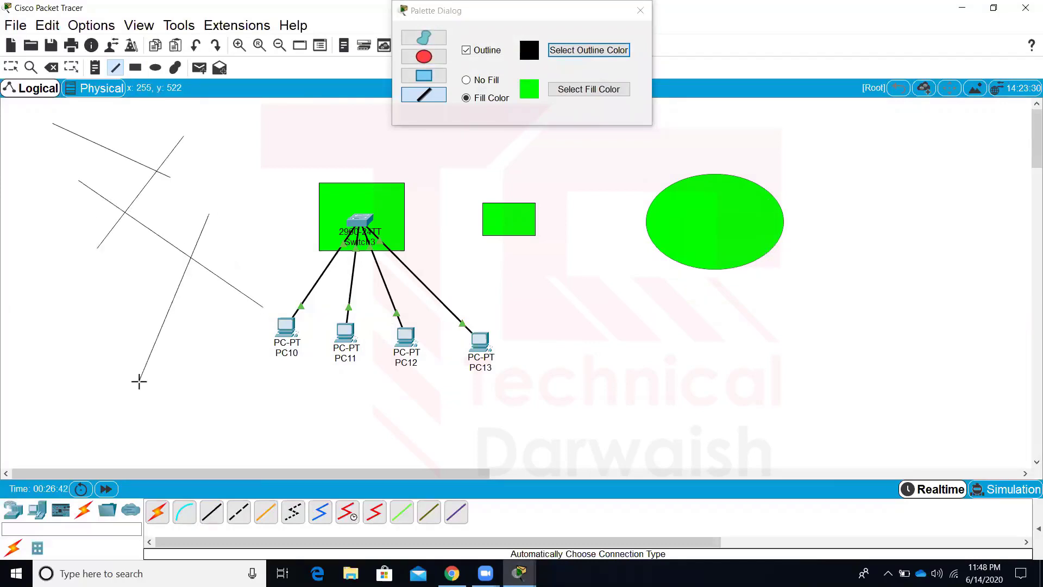
{"action": "left_click_drag", "start_coordinate": [122, 279], "coordinate": [266, 382]}
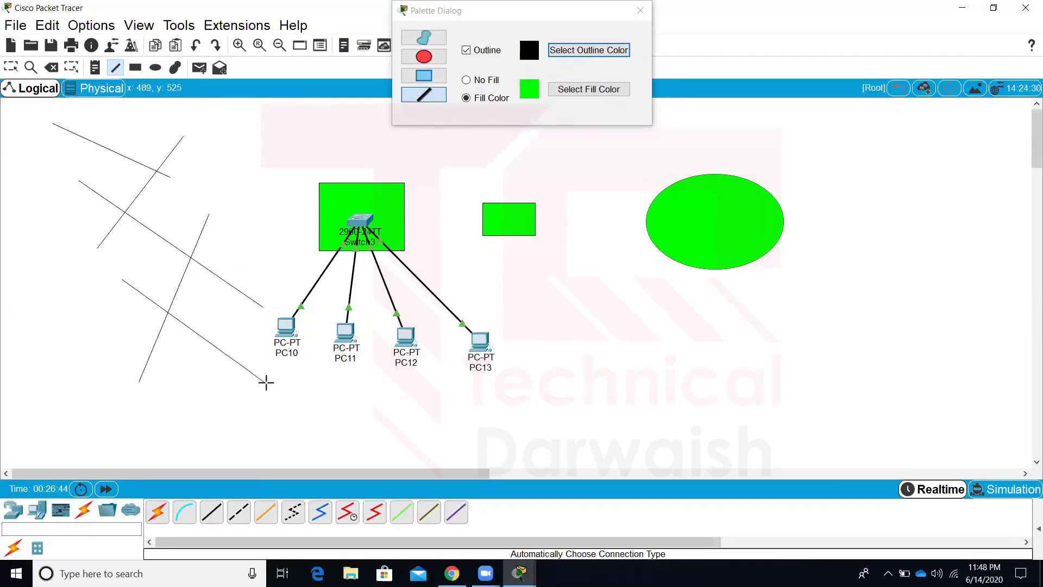
{"action": "left_click", "coordinate": [640, 11]}
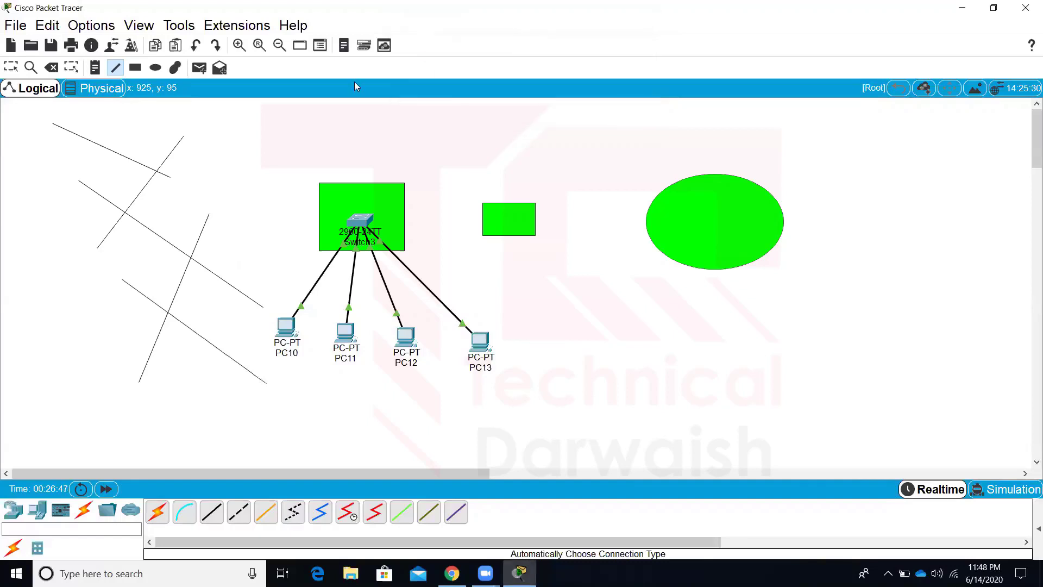
{"action": "left_click", "coordinate": [200, 69]}
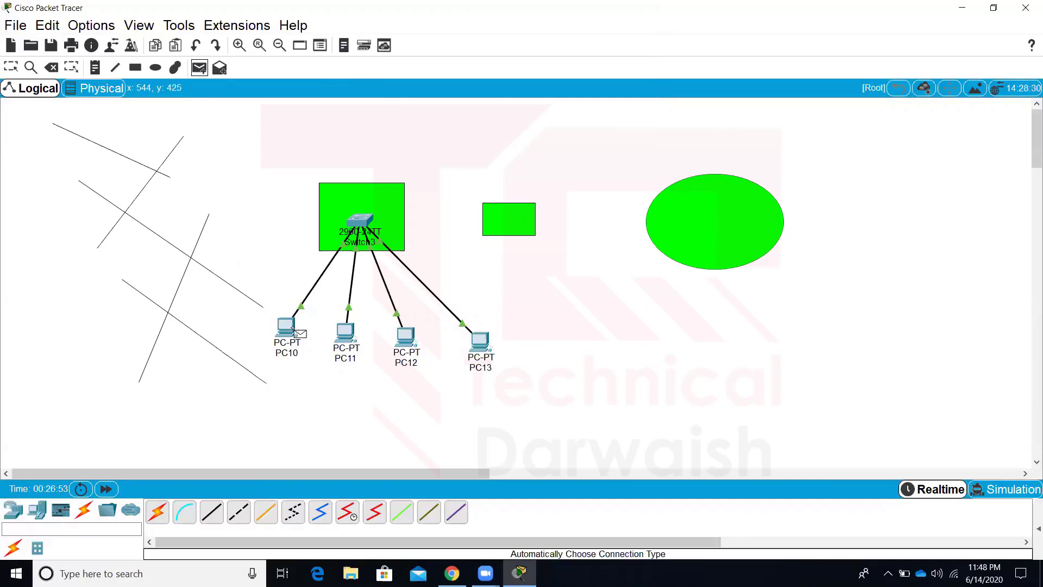
{"action": "key", "text": "Escape"}
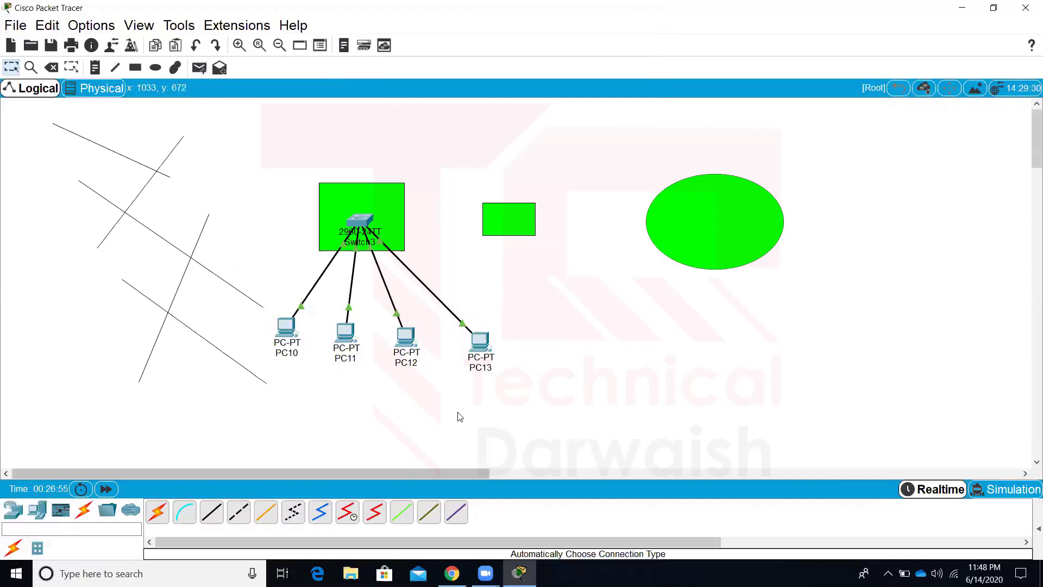
{"action": "left_click", "coordinate": [1041, 573]}
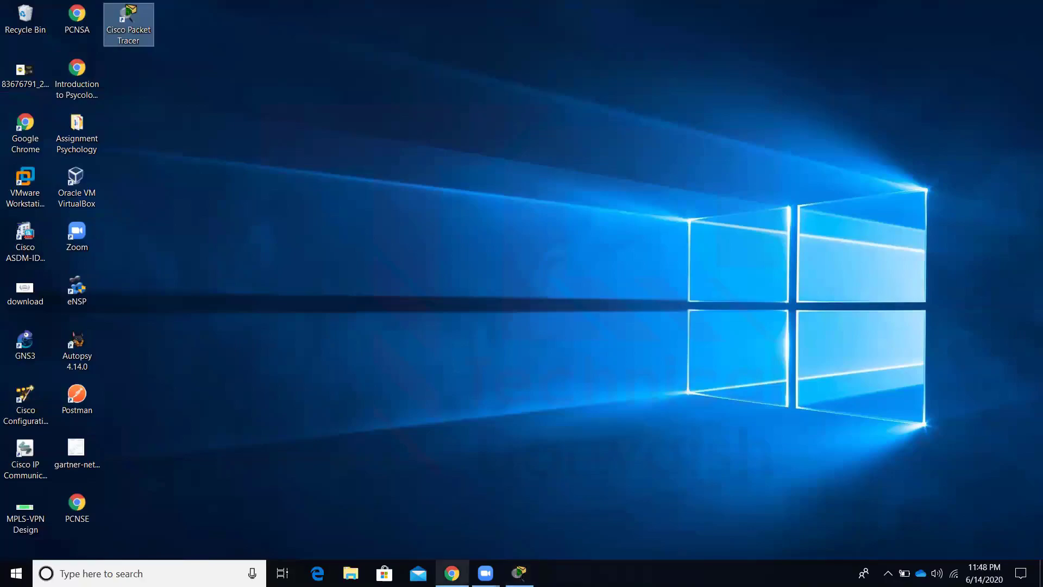
{"action": "left_click", "coordinate": [1040, 573]}
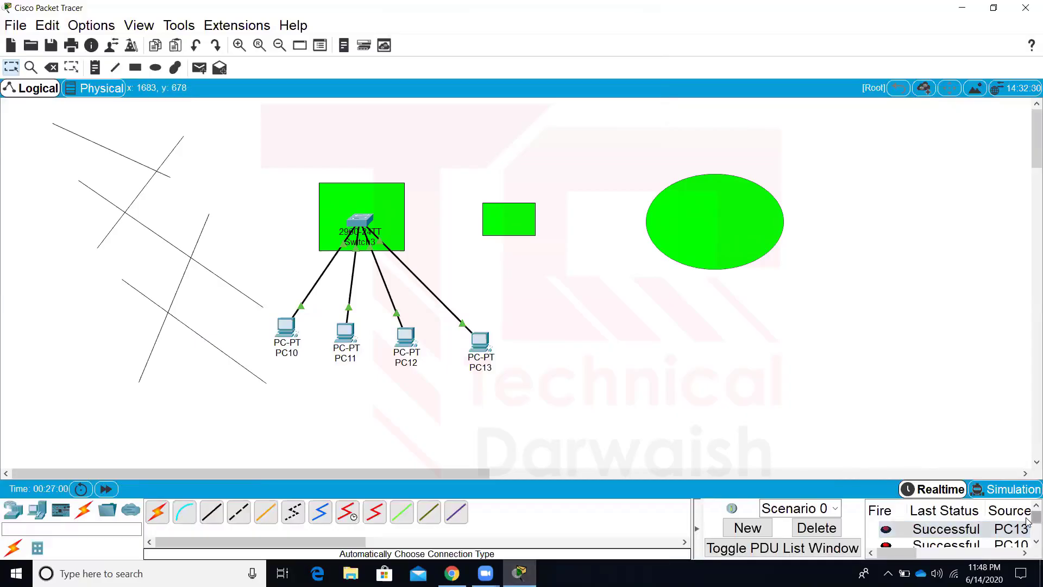
{"action": "scroll", "coordinate": [1026, 539], "scroll_direction": "down", "scroll_amount": 1}
{"action": "left_click", "coordinate": [967, 535]}
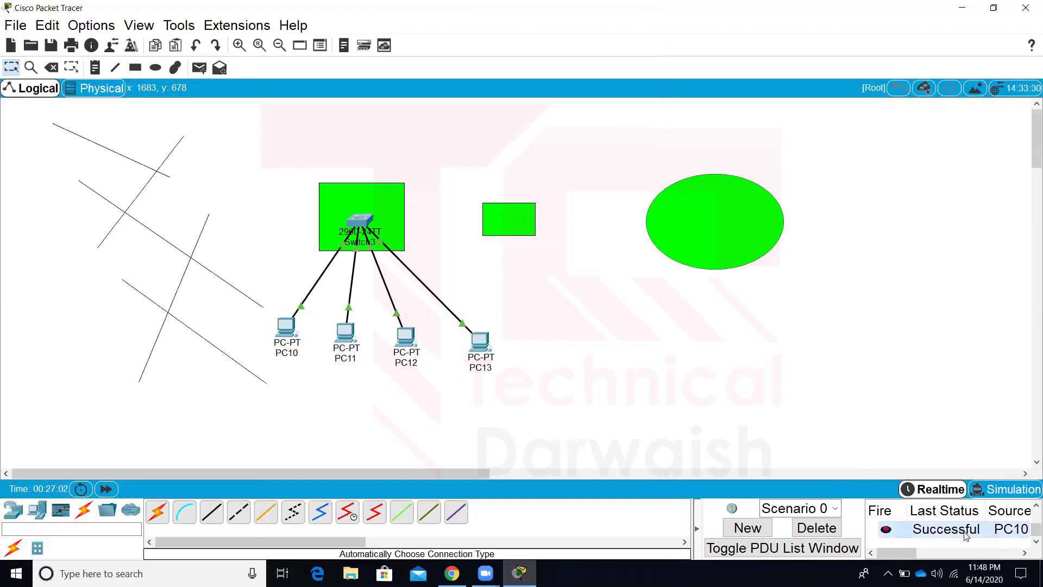
{"action": "left_click", "coordinate": [698, 528]}
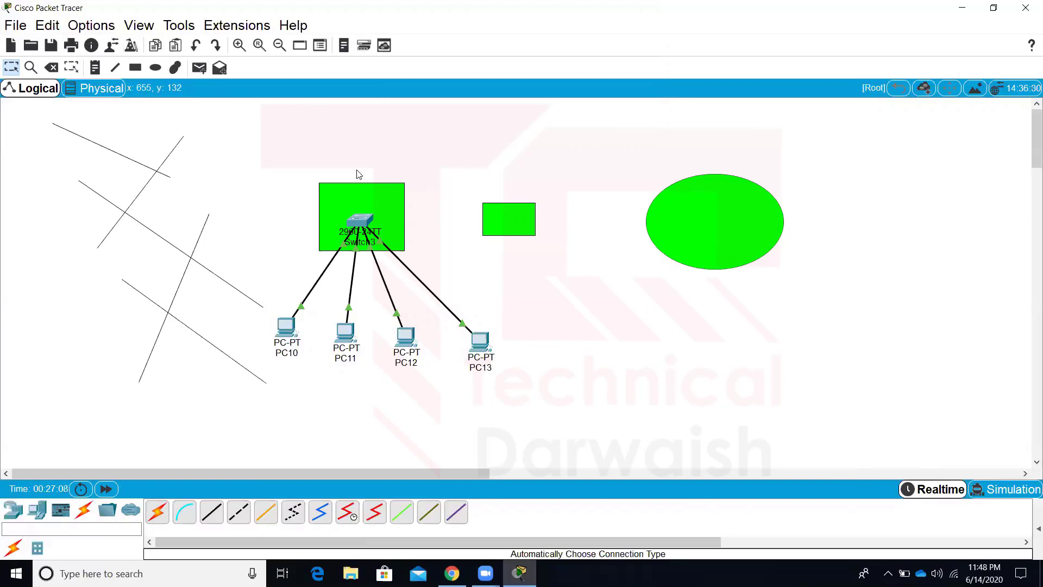
Set the application font size to 14 pt in Preferences and apply it
{"action": "left_click", "coordinate": [107, 30]}
{"action": "left_click", "coordinate": [117, 41]}
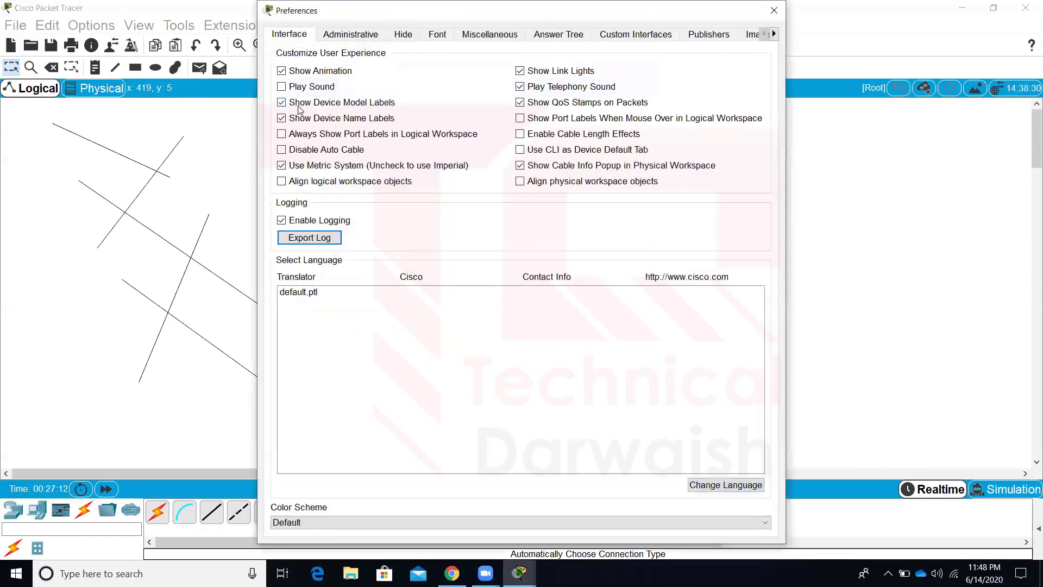
{"action": "left_click", "coordinate": [433, 37]}
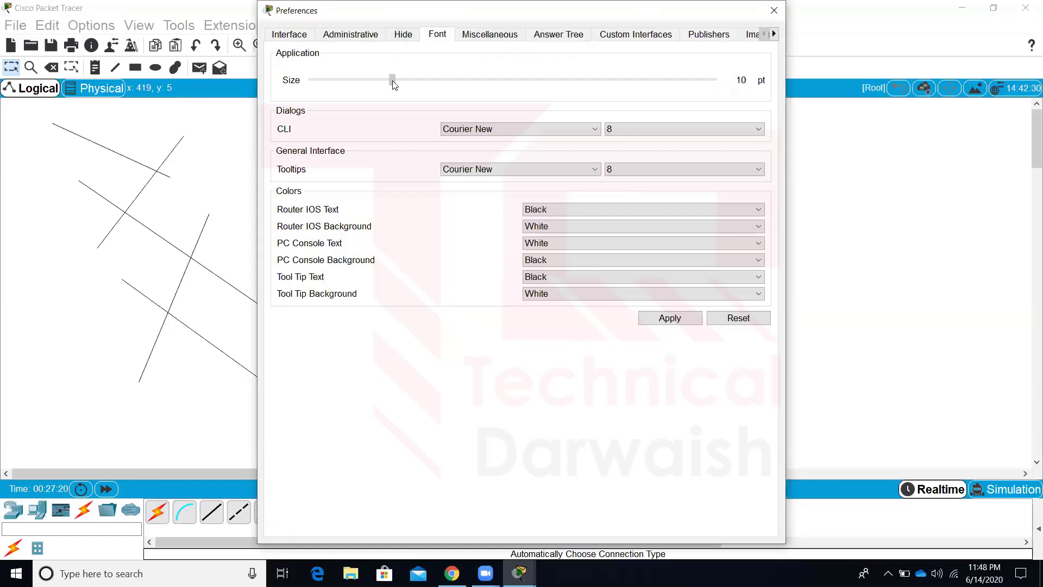
{"action": "left_click_drag", "start_coordinate": [394, 84], "coordinate": [541, 79]}
{"action": "left_click", "coordinate": [687, 319]}
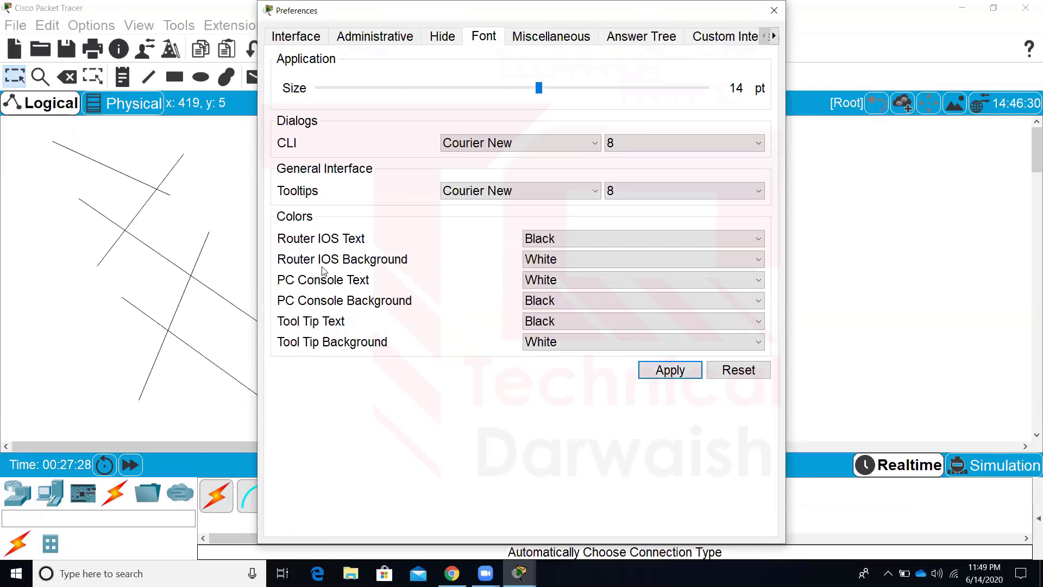
Leave the CLI font size at 8, apply the font settings and close Preferences
{"action": "left_click", "coordinate": [683, 149]}
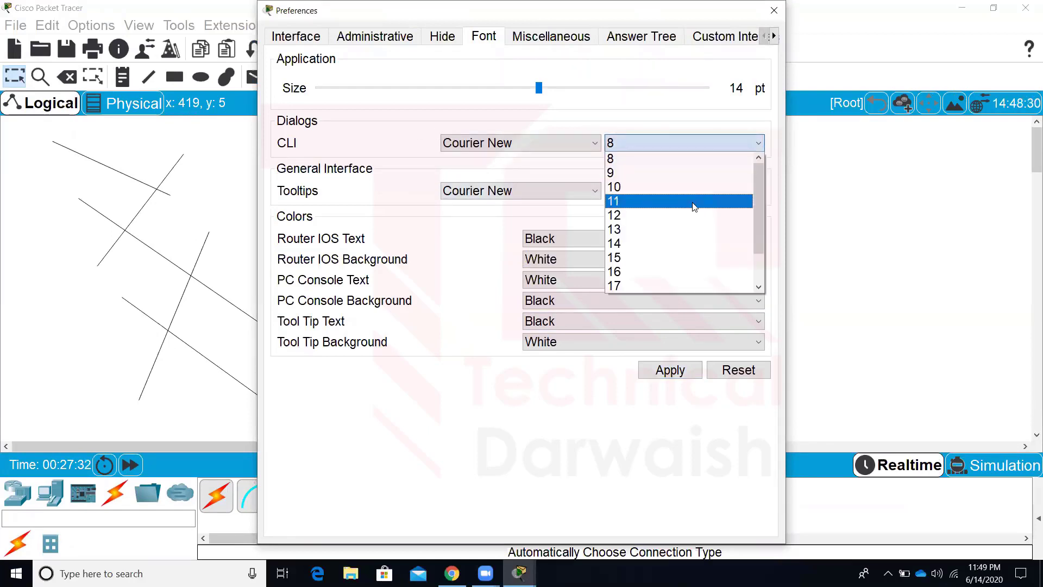
{"action": "left_click", "coordinate": [668, 158]}
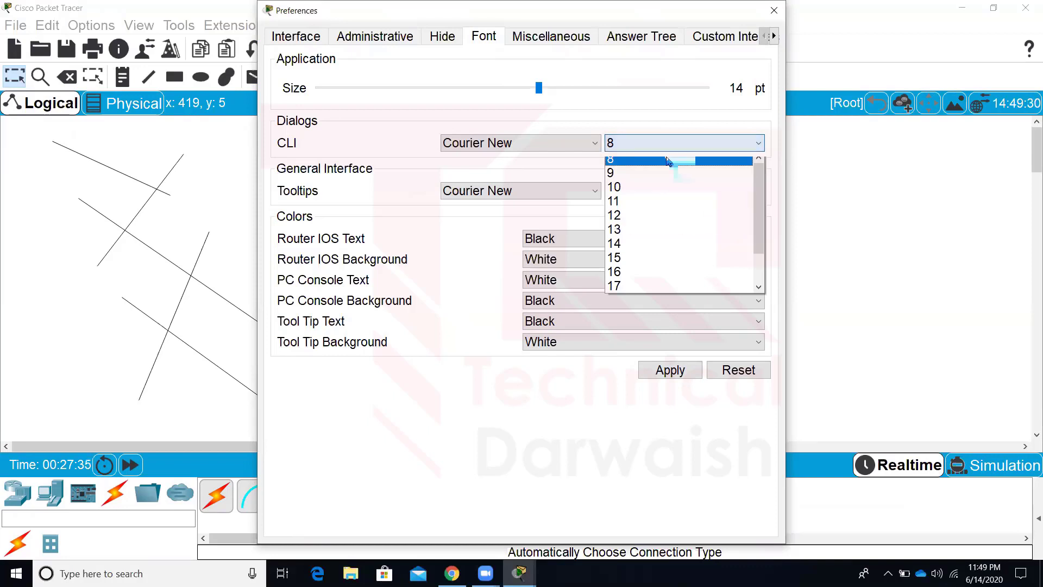
{"action": "left_click", "coordinate": [672, 372]}
{"action": "left_click", "coordinate": [775, 10]}
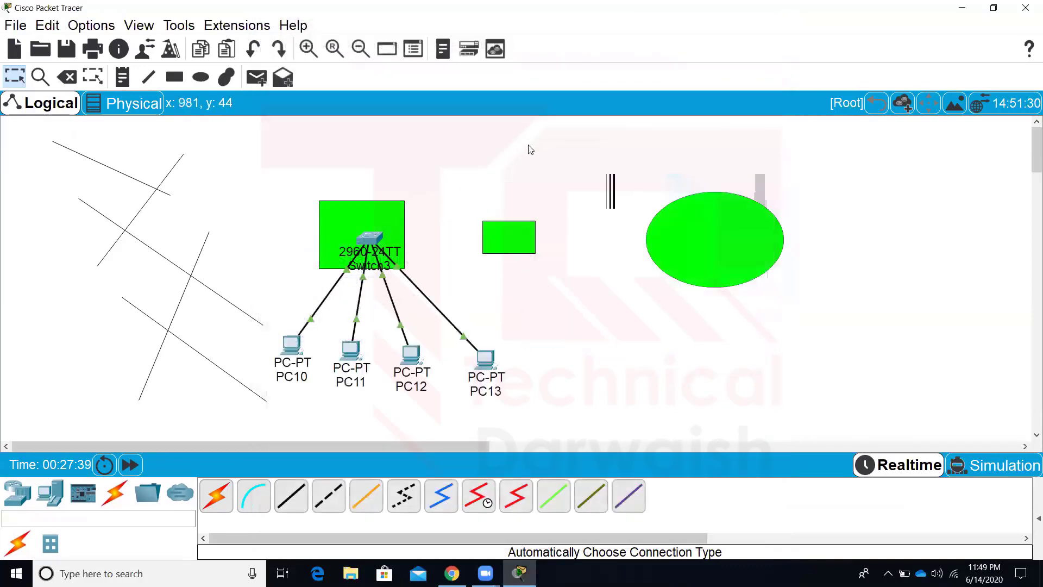
Check Switch3's command-line window with the new font, then close it
{"action": "left_click", "coordinate": [366, 248]}
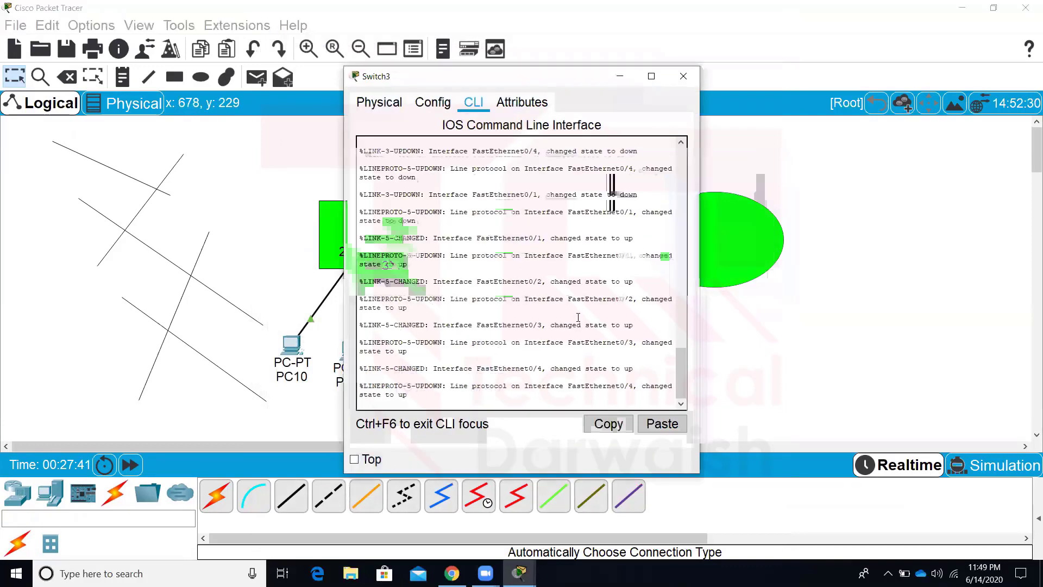
{"action": "left_click_drag", "start_coordinate": [578, 317], "coordinate": [455, 152]}
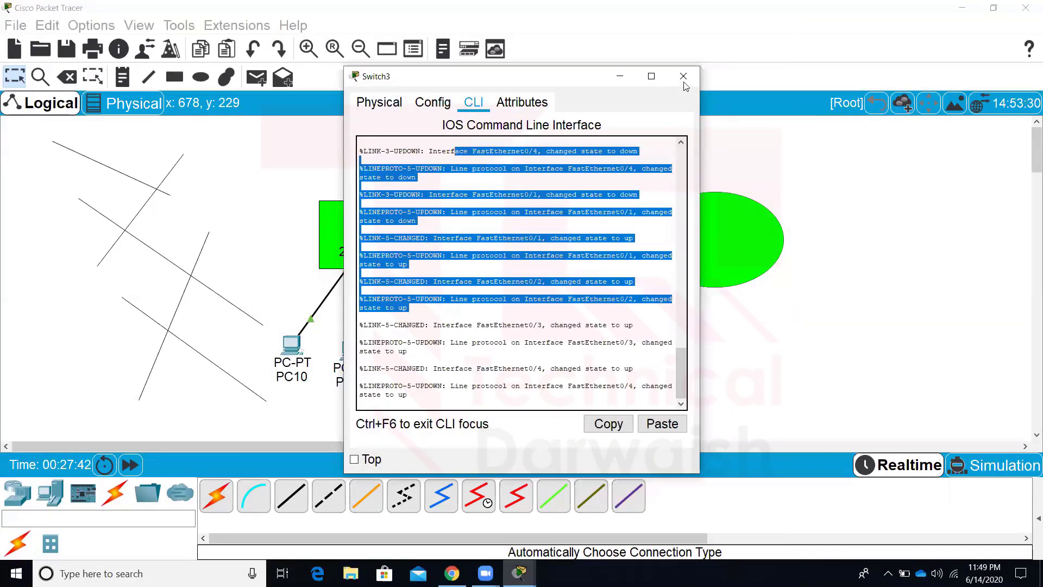
{"action": "left_click", "coordinate": [684, 77]}
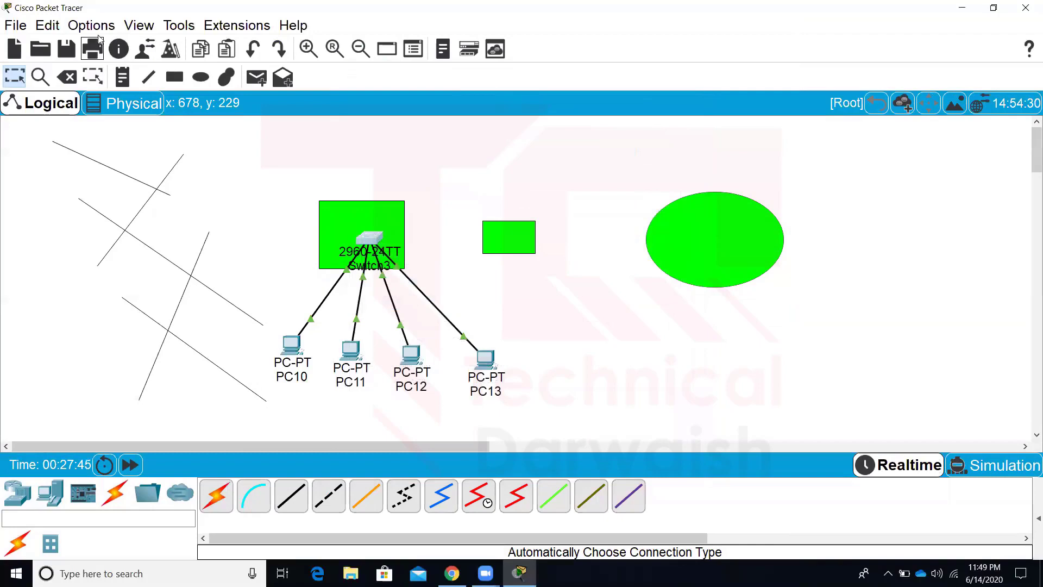
{"action": "left_click", "coordinate": [91, 25]}
Set the CLI font size to 14 on the Font tab and apply it
{"action": "key", "text": "Escape"}
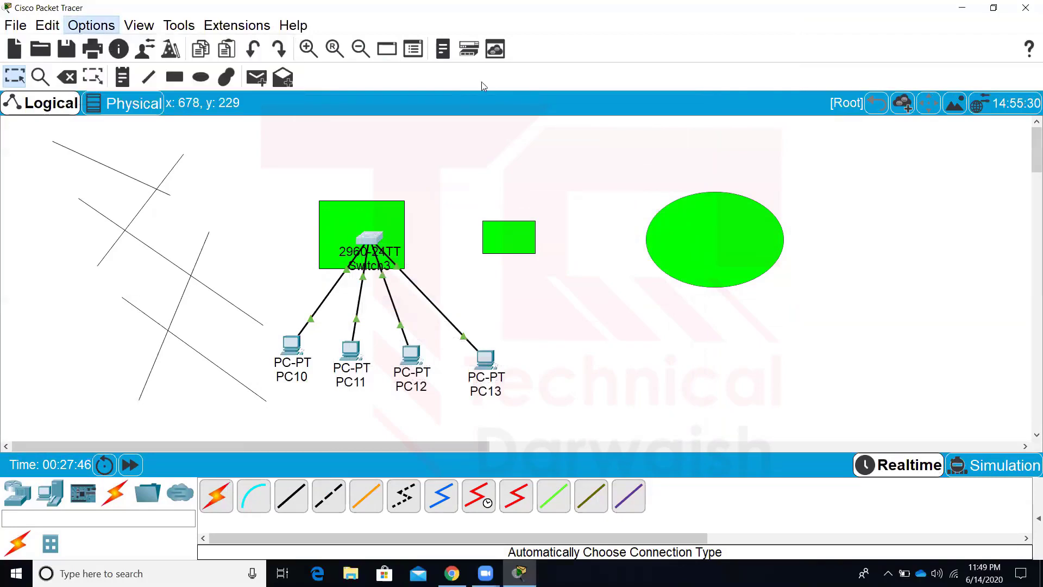
{"action": "left_click", "coordinate": [484, 36]}
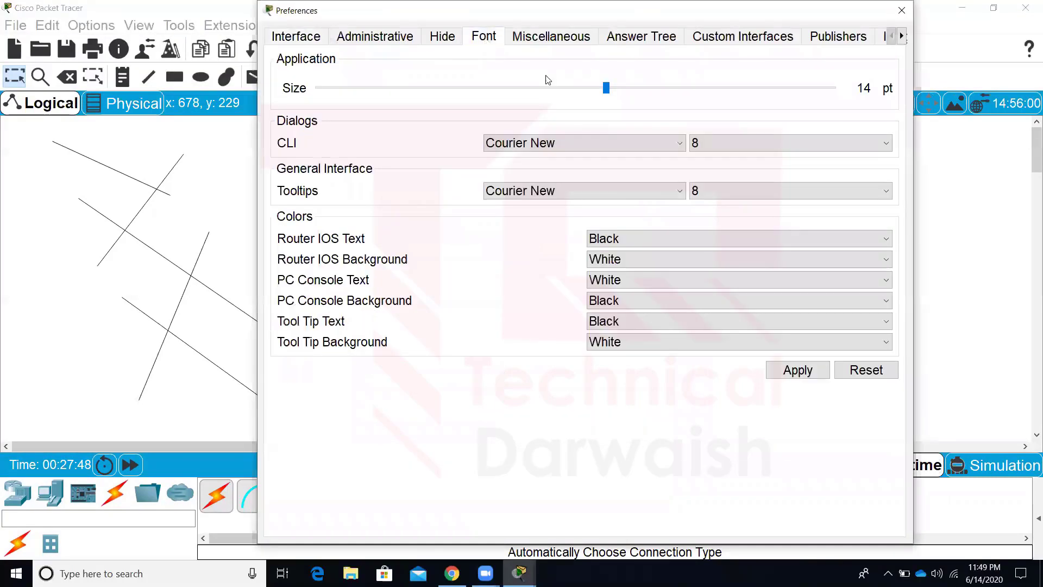
{"action": "left_click", "coordinate": [752, 141]}
{"action": "left_click", "coordinate": [721, 244]}
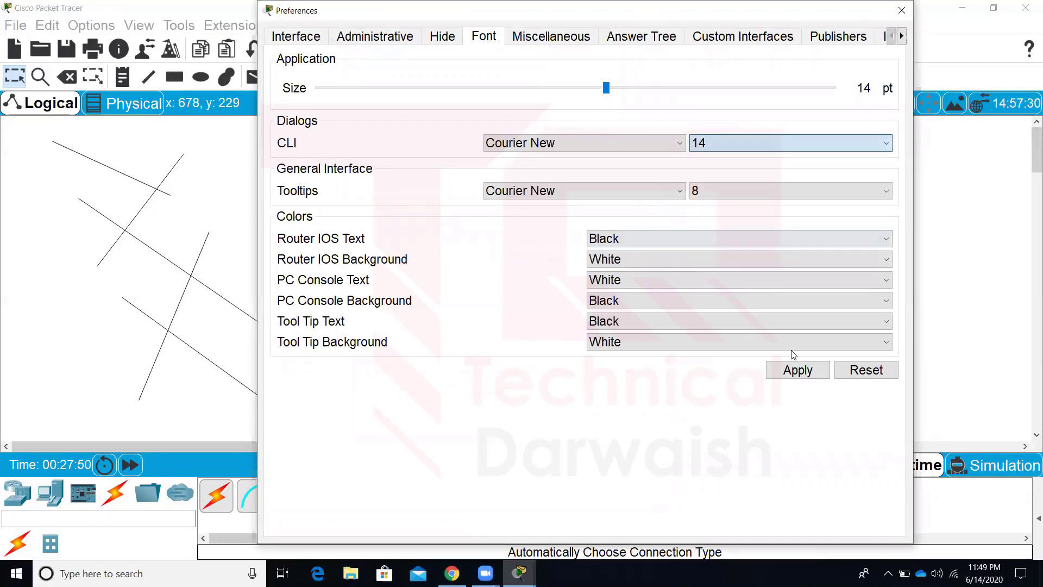
{"action": "left_click", "coordinate": [797, 370]}
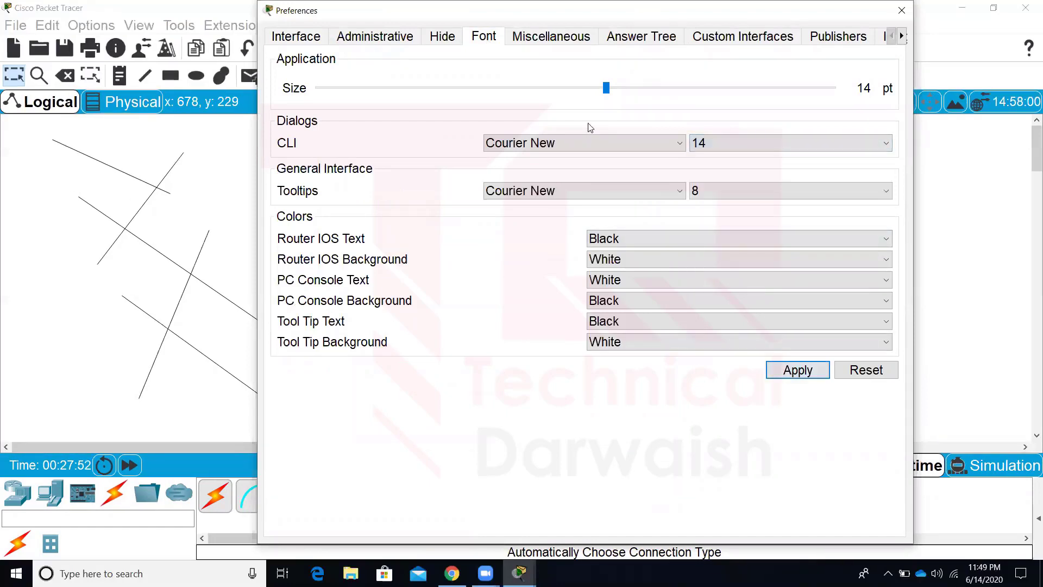
Change the application font size to 11 pt, apply it, and close Preferences
{"action": "left_click", "coordinate": [437, 88]}
{"action": "left_click", "coordinate": [434, 90]}
{"action": "left_click", "coordinate": [431, 90]}
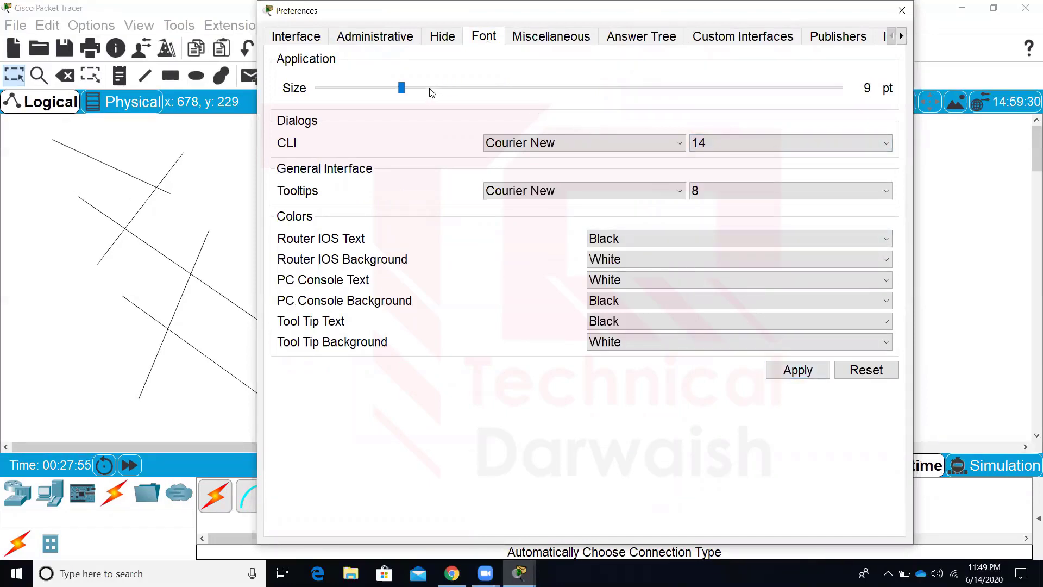
{"action": "left_click", "coordinate": [430, 92]}
{"action": "left_click", "coordinate": [427, 92]}
{"action": "left_click", "coordinate": [377, 98]}
{"action": "left_click", "coordinate": [408, 91]}
{"action": "left_click", "coordinate": [413, 93]}
{"action": "left_click", "coordinate": [786, 375]}
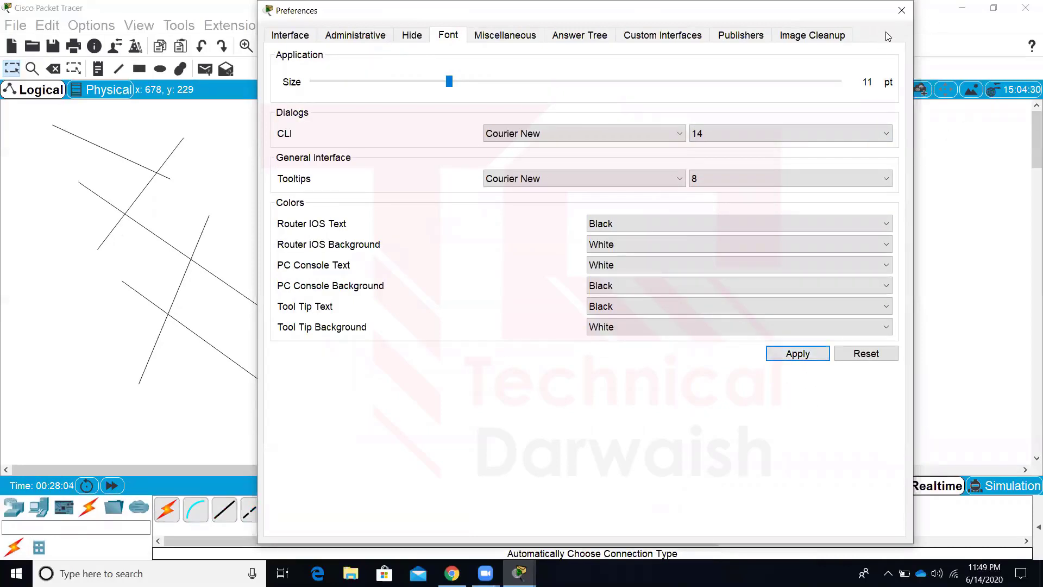
{"action": "left_click", "coordinate": [903, 18]}
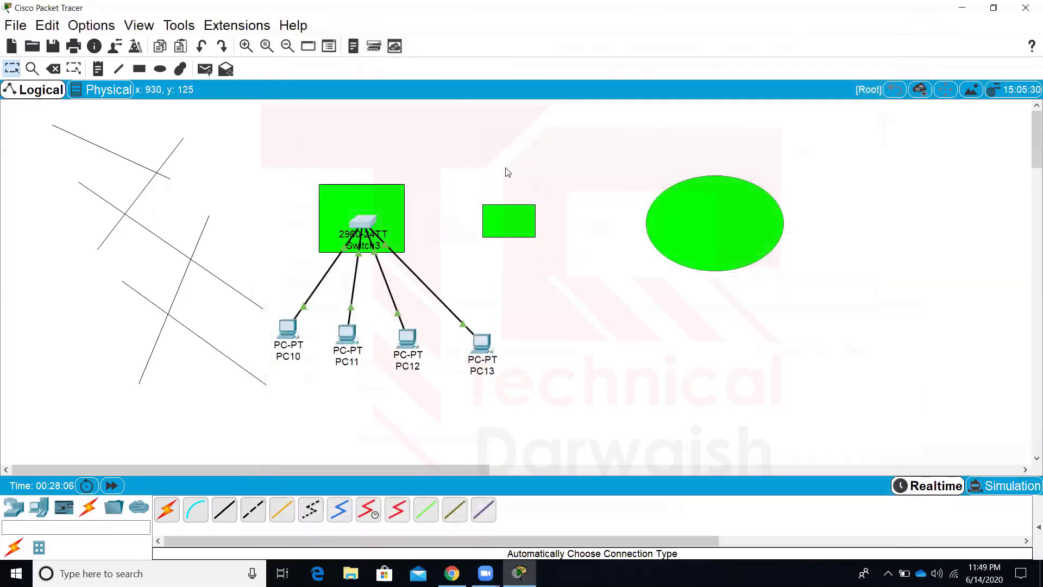
In Switch3's maximized CLI, run enable and config t to reach Switch(config)#, then close it
{"action": "left_click", "coordinate": [359, 223]}
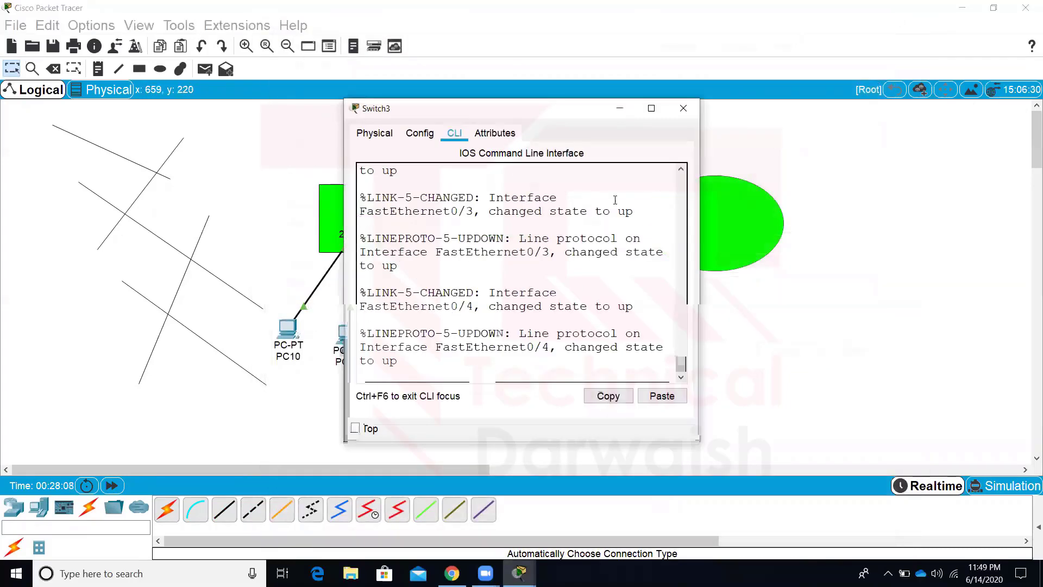
{"action": "left_click", "coordinate": [652, 108]}
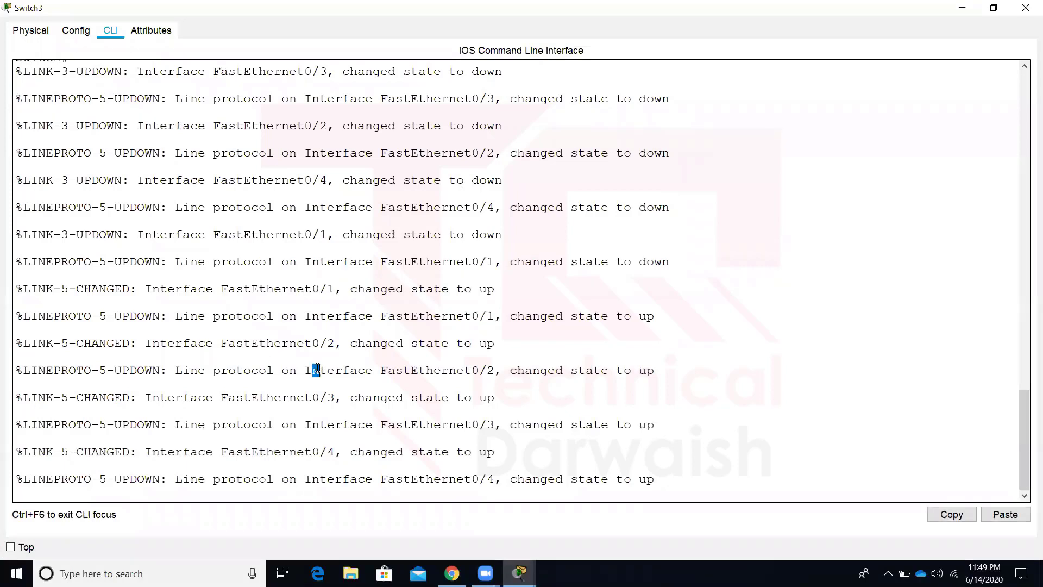
{"action": "key", "text": "Return"}
{"action": "key", "text": "Return"}
{"action": "key", "text": "Return"}
{"action": "key", "text": "Return"}
{"action": "type", "text": "e"}
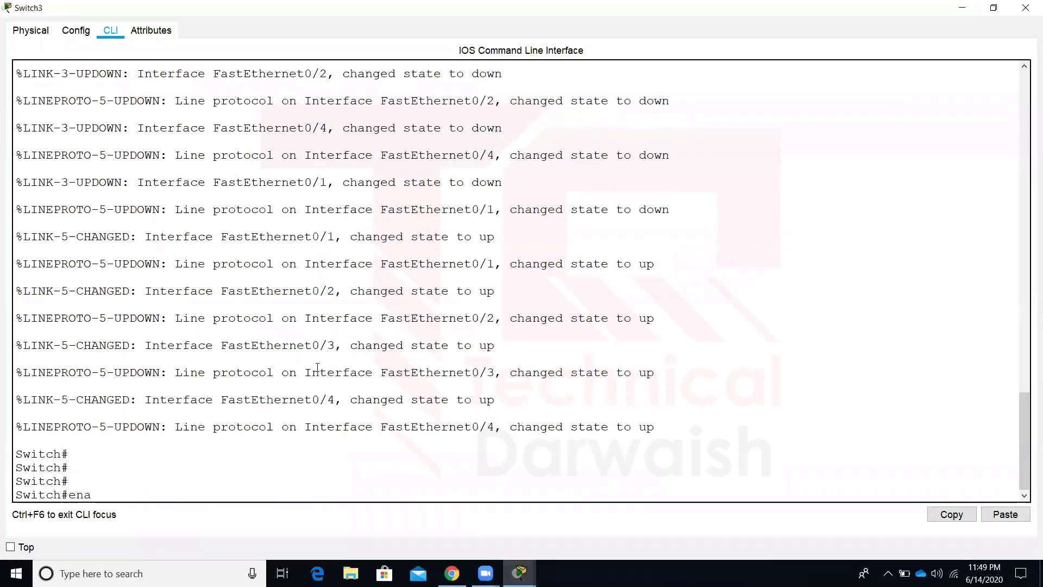
{"action": "type", "text": "na"}
{"action": "key", "text": "Return"}
{"action": "key", "text": "Return"}
{"action": "key", "text": "Return"}
{"action": "type", "text": "config t"}
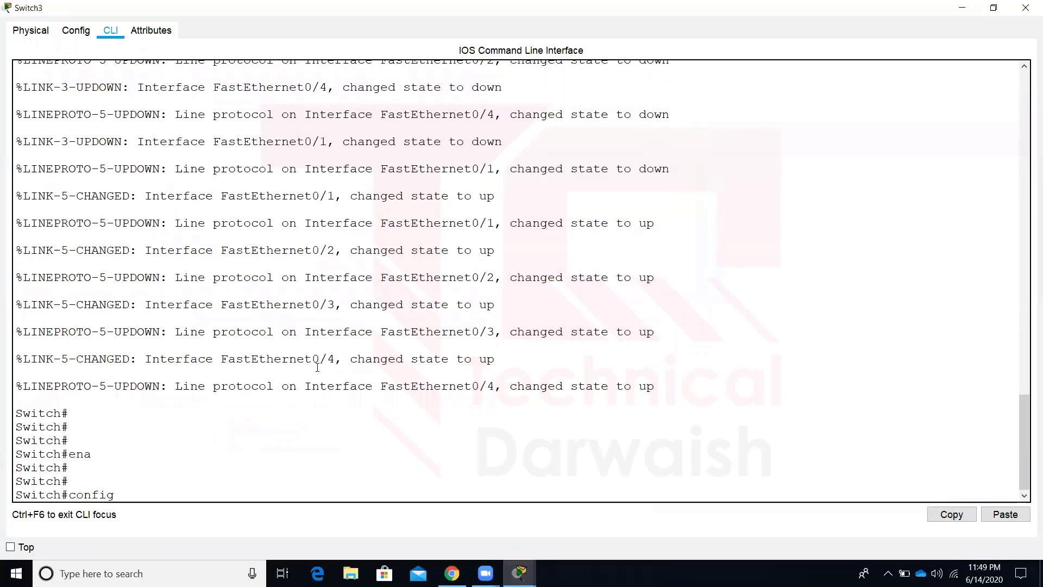
{"action": "key", "text": "Return"}
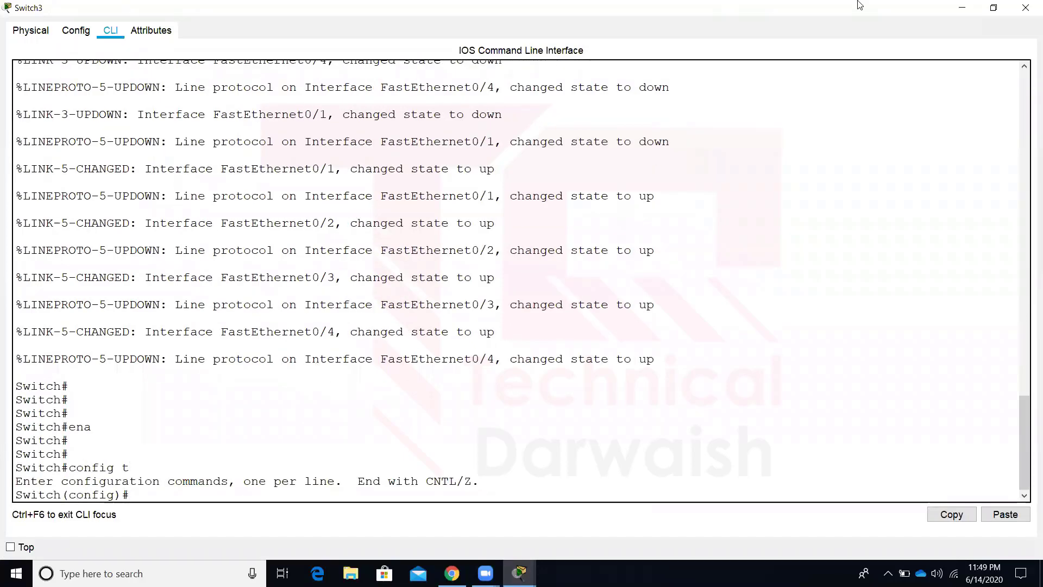
{"action": "left_click", "coordinate": [1025, 8]}
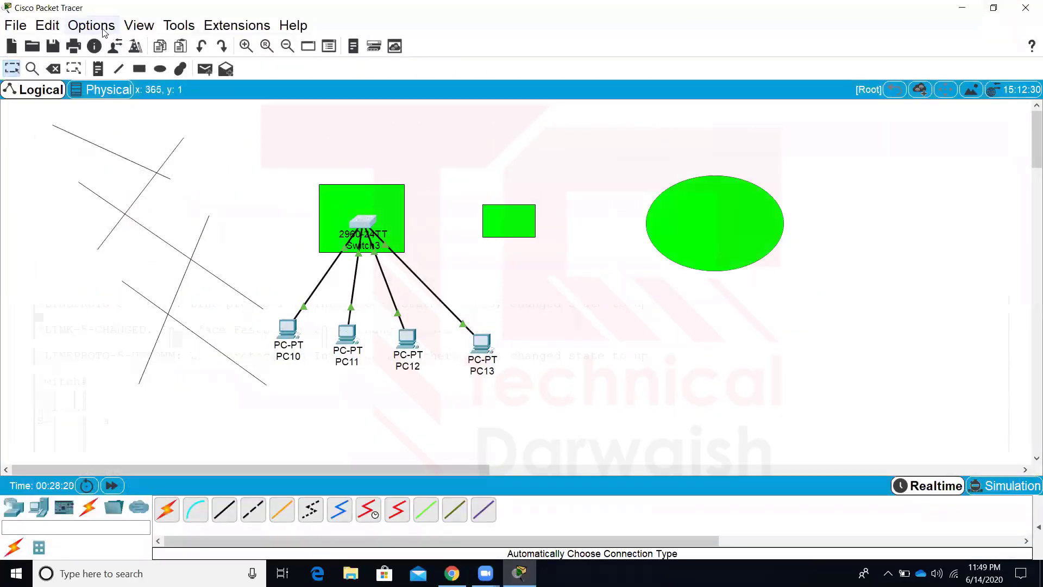
Set the CLI font size to 20 in Preferences and apply it
{"action": "left_click", "coordinate": [91, 25]}
{"action": "left_click", "coordinate": [112, 42]}
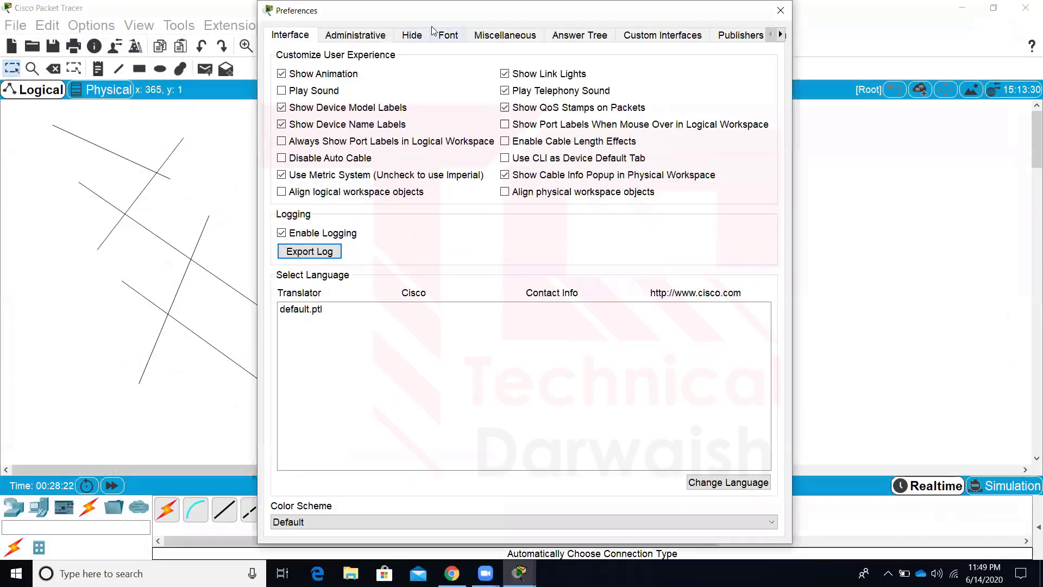
{"action": "left_click", "coordinate": [453, 36]}
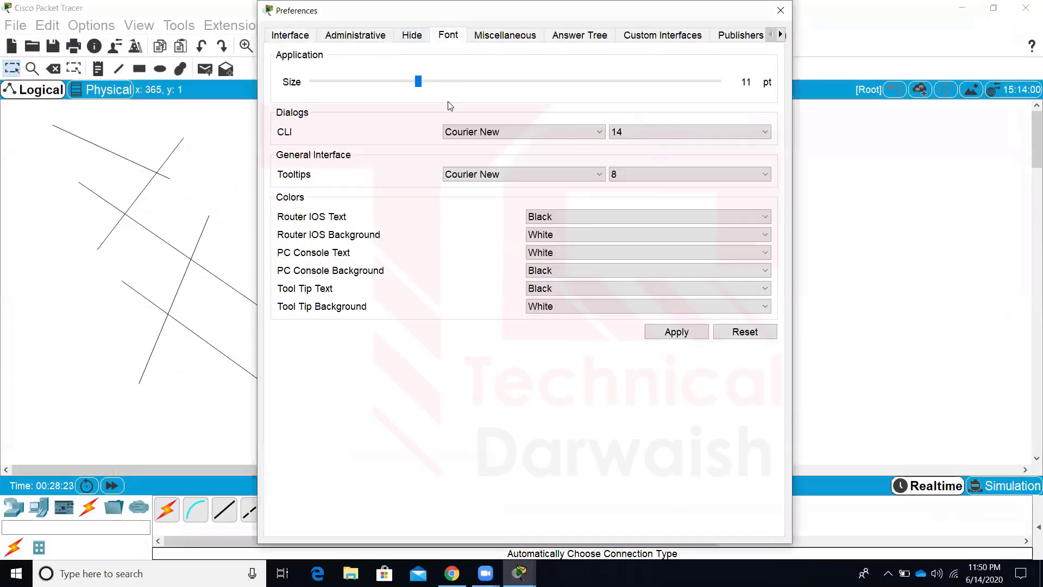
{"action": "left_click", "coordinate": [661, 133]}
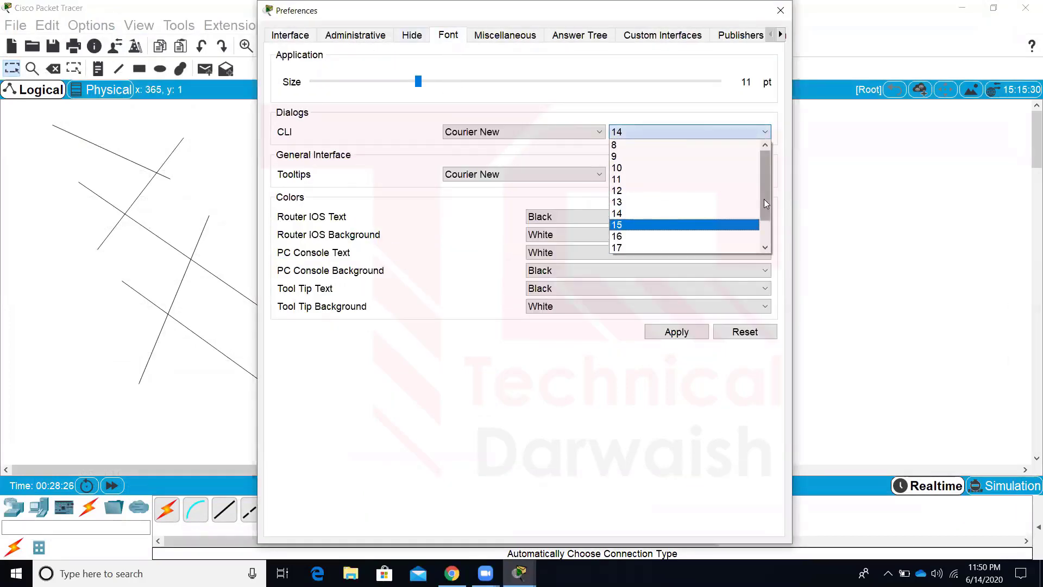
{"action": "scroll", "coordinate": [765, 218], "scroll_direction": "down", "scroll_amount": 1}
{"action": "left_click", "coordinate": [683, 248]}
{"action": "left_click", "coordinate": [676, 331]}
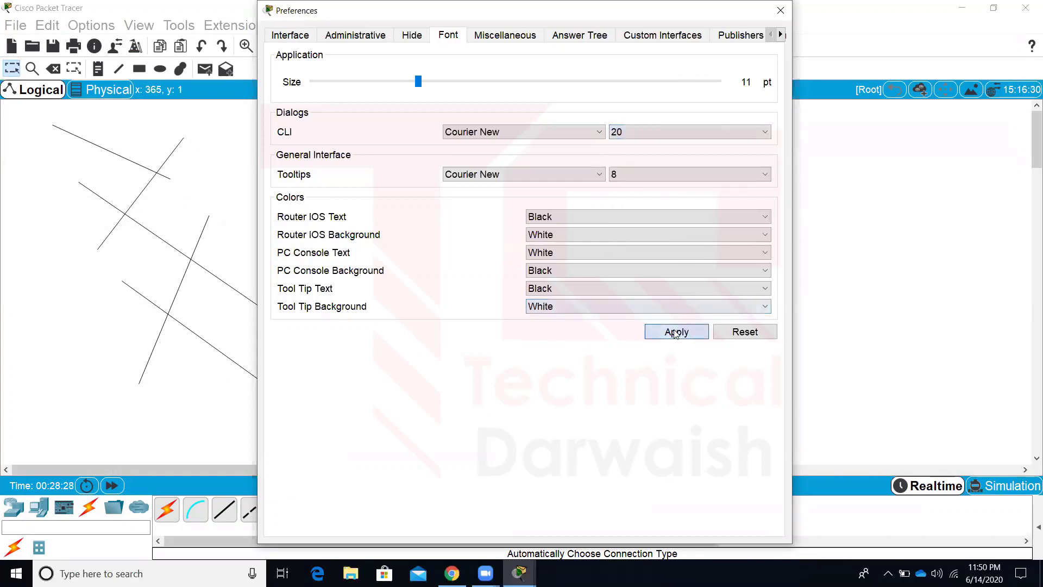
{"action": "left_click", "coordinate": [781, 10]}
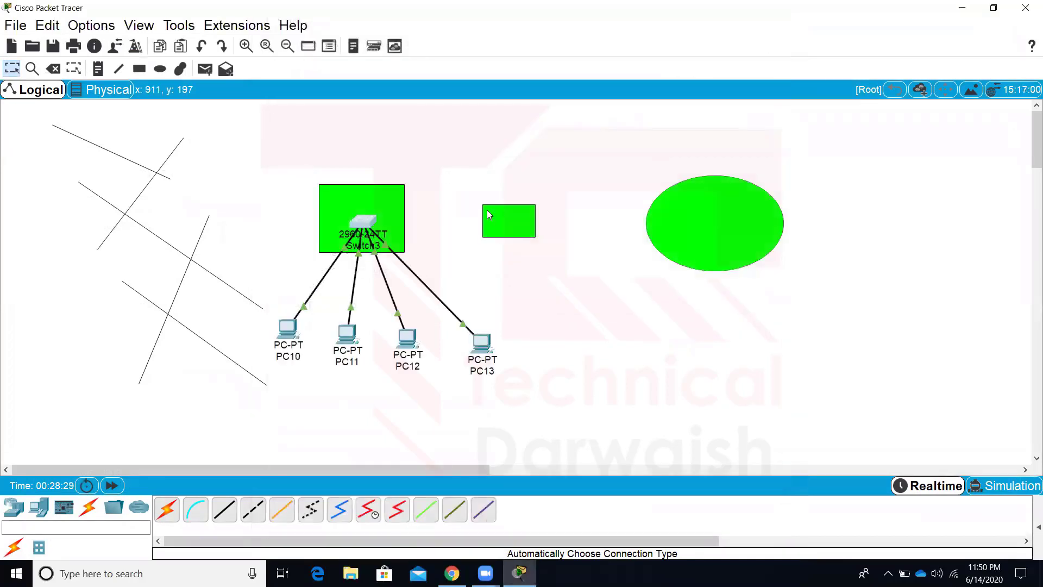
Check the enlarged console text in Switch3's CLI, then close the window
{"action": "left_click", "coordinate": [375, 226]}
{"action": "key", "text": "Return"}
{"action": "key", "text": "Return"}
{"action": "key", "text": "Return"}
{"action": "key", "text": "Return"}
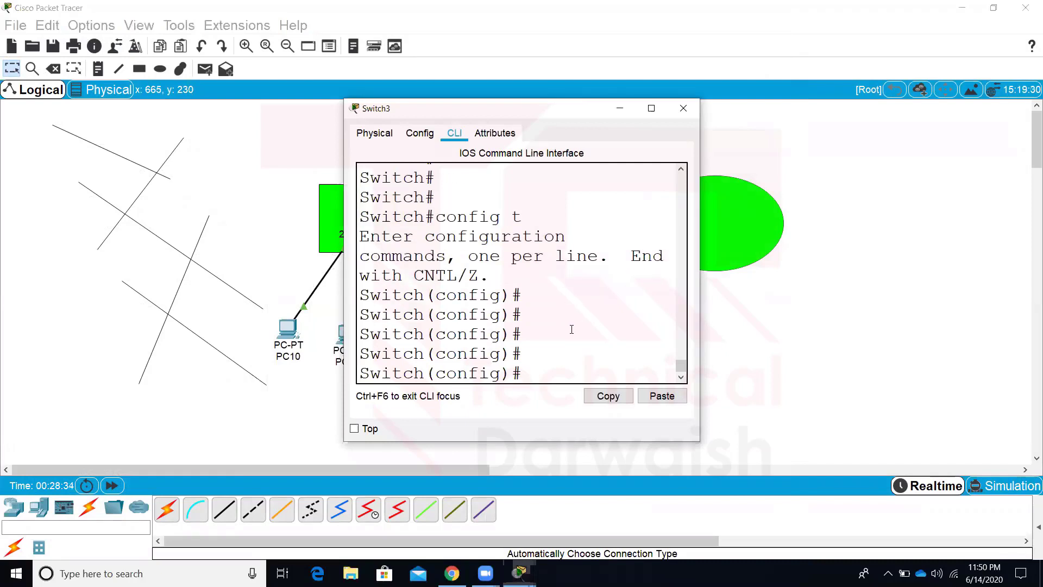
{"action": "left_click", "coordinate": [682, 110]}
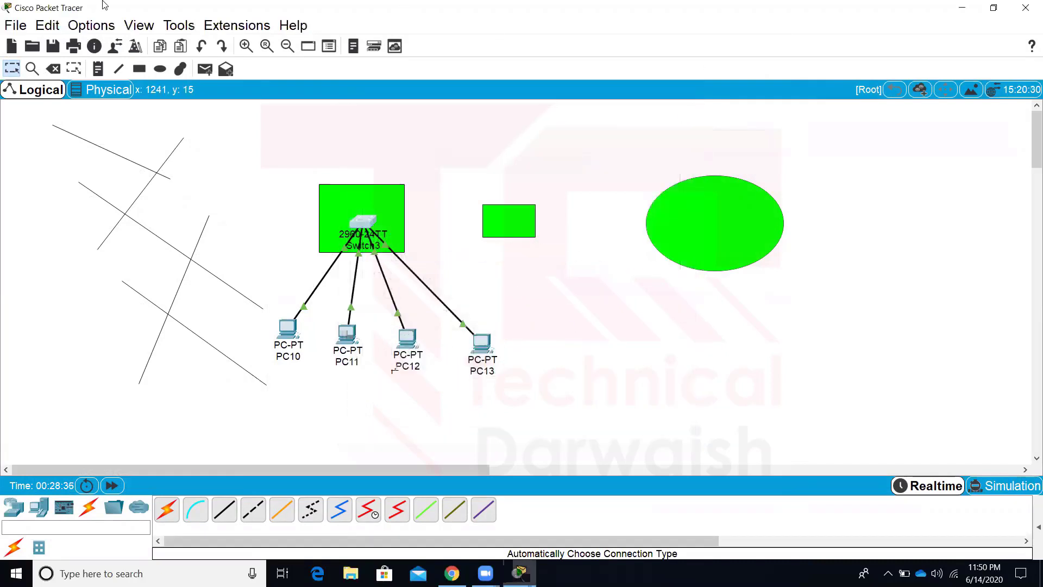
{"action": "left_click", "coordinate": [97, 25]}
Enable Always Show Port Labels in Logical Workspace in the Interface preferences
{"action": "left_click", "coordinate": [98, 25]}
{"action": "left_click", "coordinate": [98, 26]}
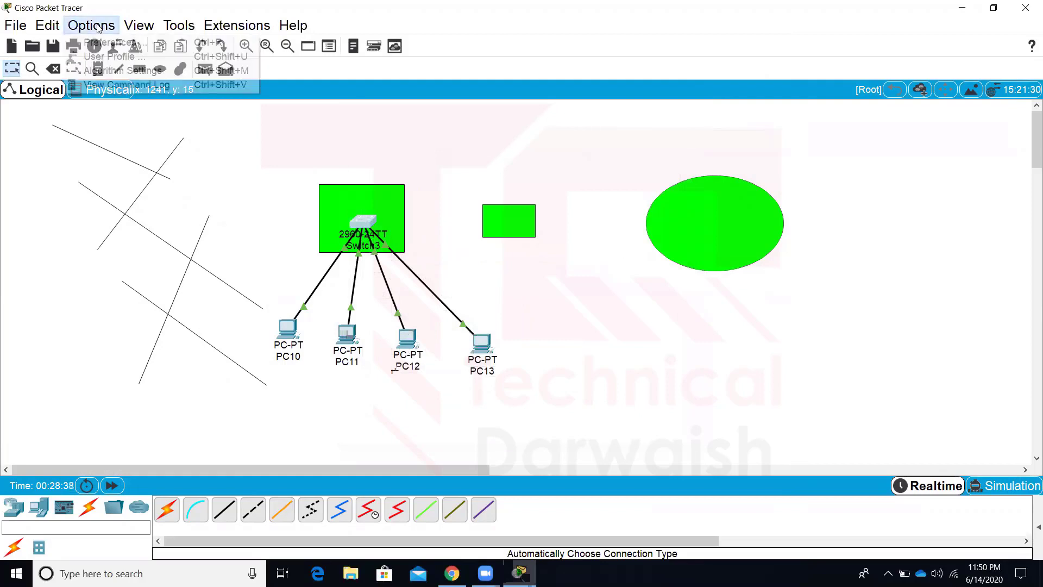
{"action": "left_click", "coordinate": [106, 44]}
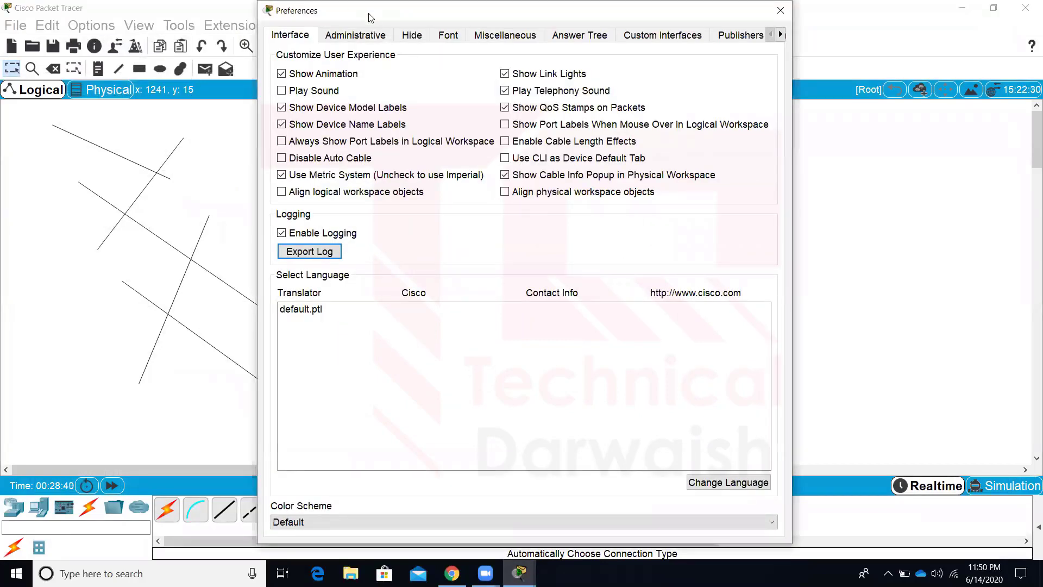
{"action": "left_click_drag", "start_coordinate": [371, 18], "coordinate": [586, 68]}
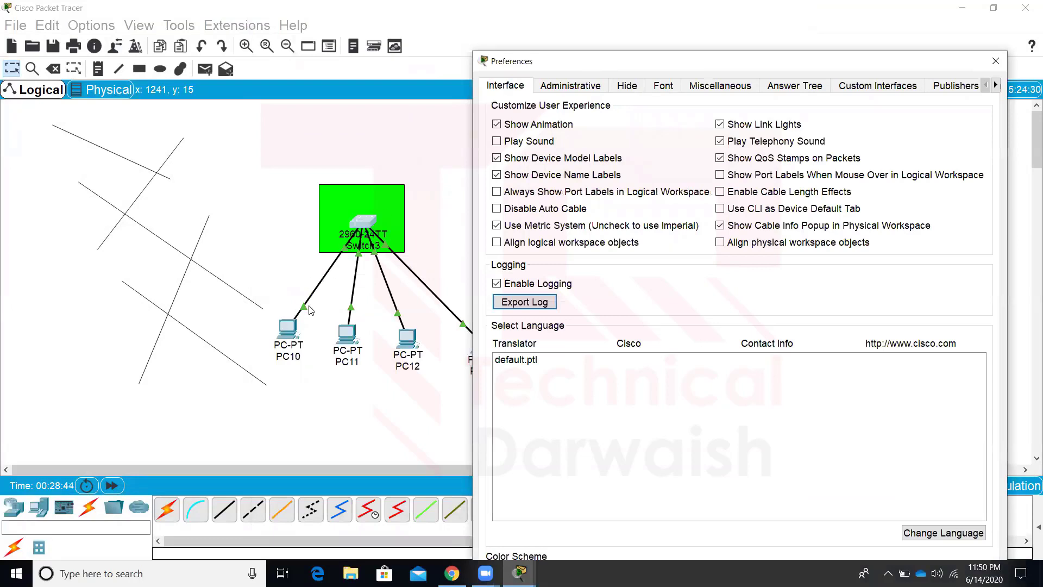
{"action": "left_click", "coordinate": [512, 195]}
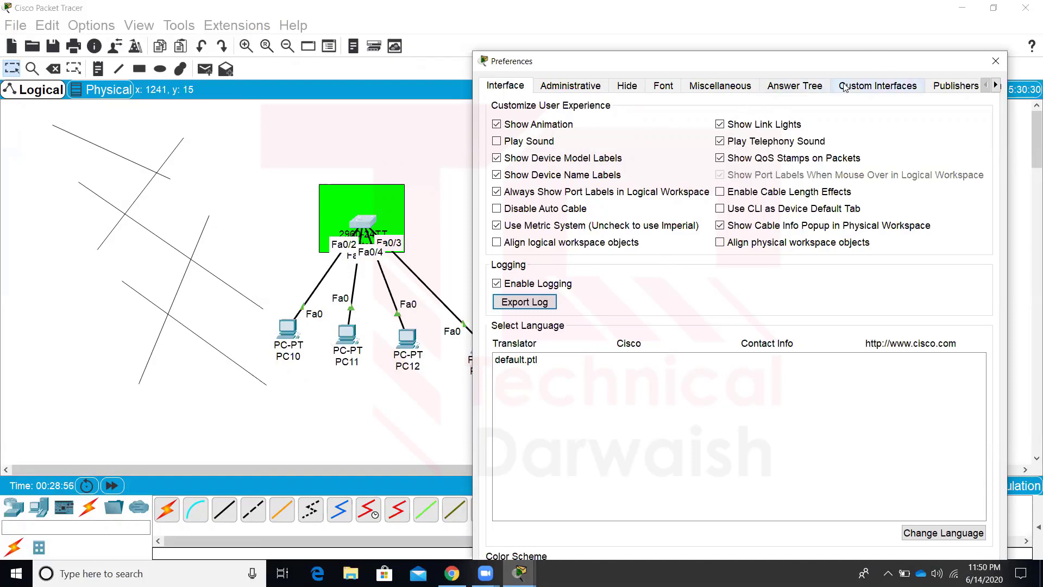
Close Preferences and switch to the End of Course Feedback page in Chrome
{"action": "left_click", "coordinate": [994, 61]}
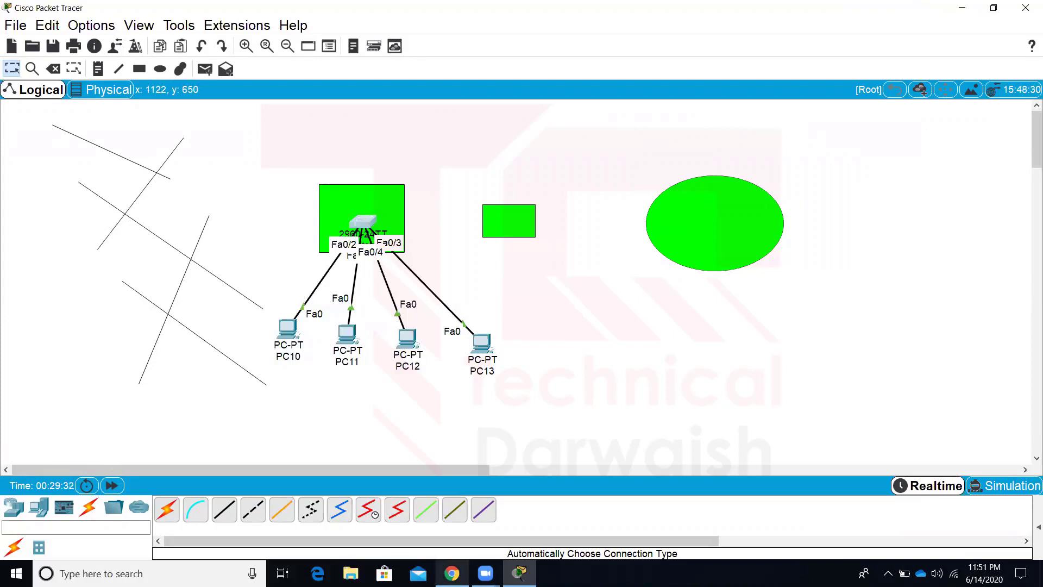
{"action": "left_click", "coordinate": [452, 573]}
{"action": "left_click", "coordinate": [69, 7]}
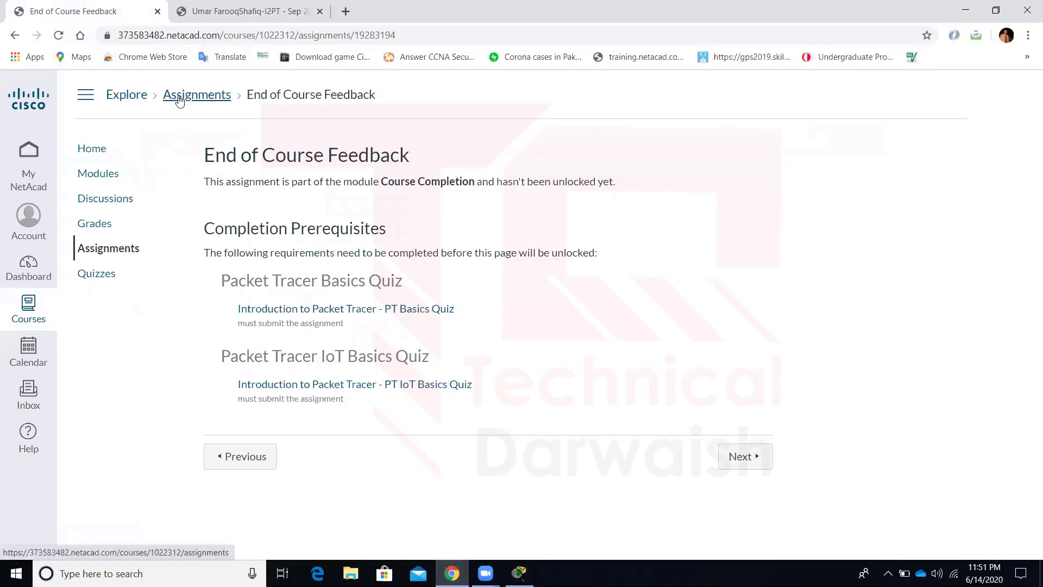
Minimize Chrome and Packet Tracer to reveal the Windows desktop
{"action": "left_click", "coordinate": [967, 7]}
{"action": "left_click", "coordinate": [966, 7]}
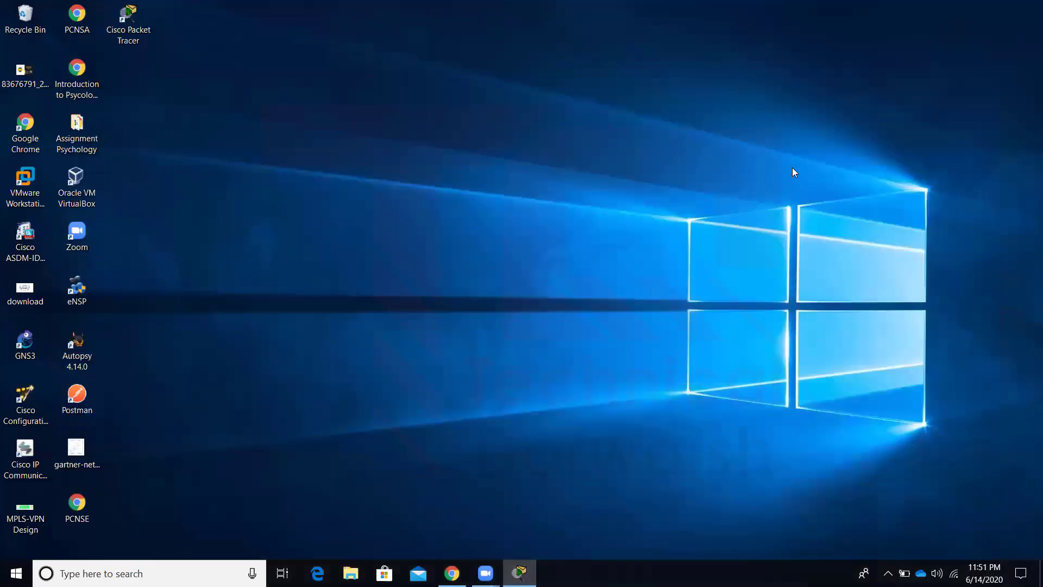